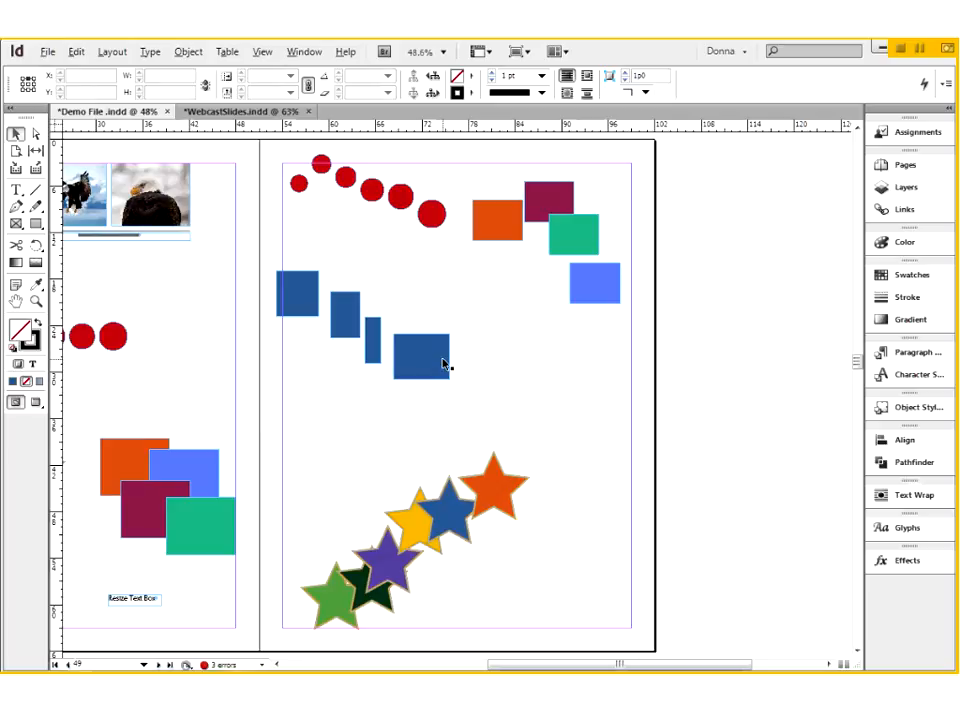
- Move the widest blue rectangle level with the narrow blue rectangle beside it, at about X 71p6, Y 22p11
key(ctrl+space)
drag(252, 239, 513, 418)
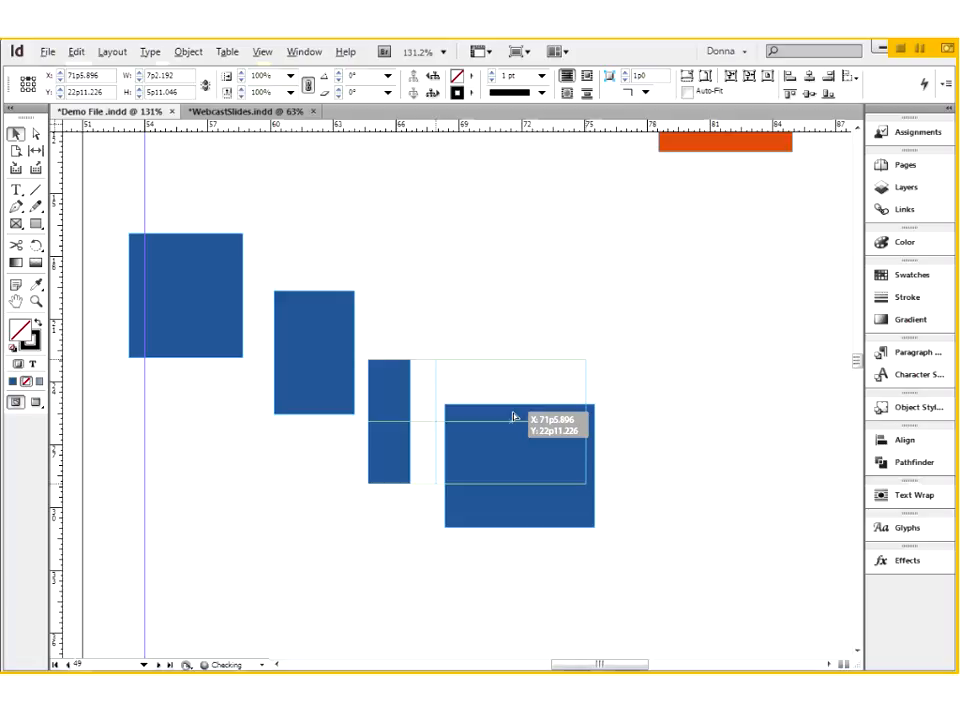
drag(513, 418, 513, 418)
drag(513, 417, 514, 416)
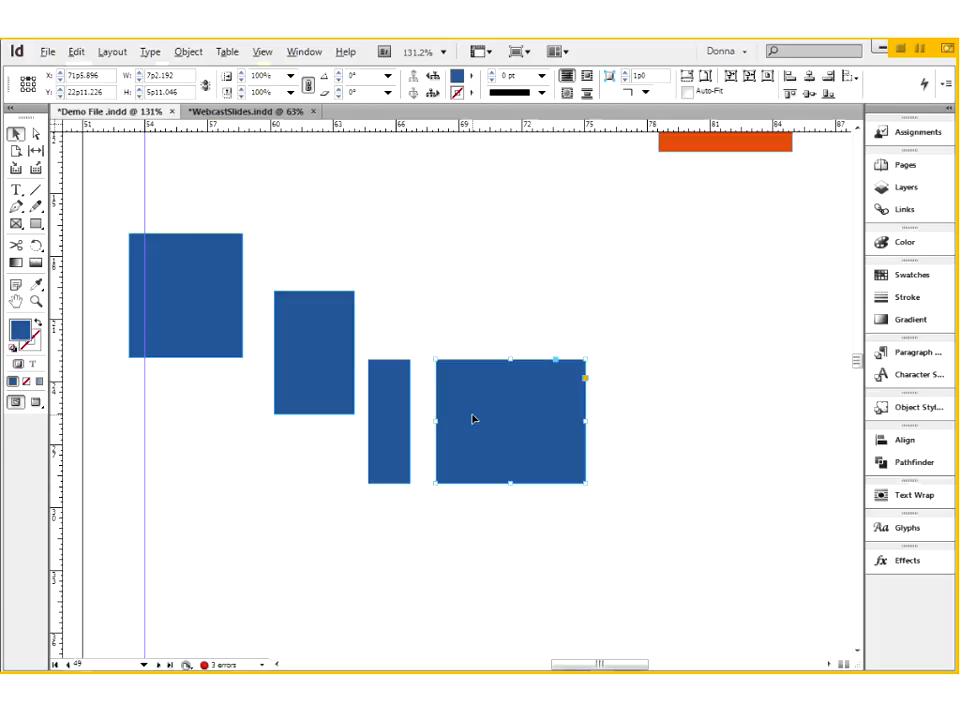
- Move the widest blue rectangle down to about X 71p11, Y 27p1, snapping its bottom edge to the page's vertical centre
drag(474, 418, 482, 505)
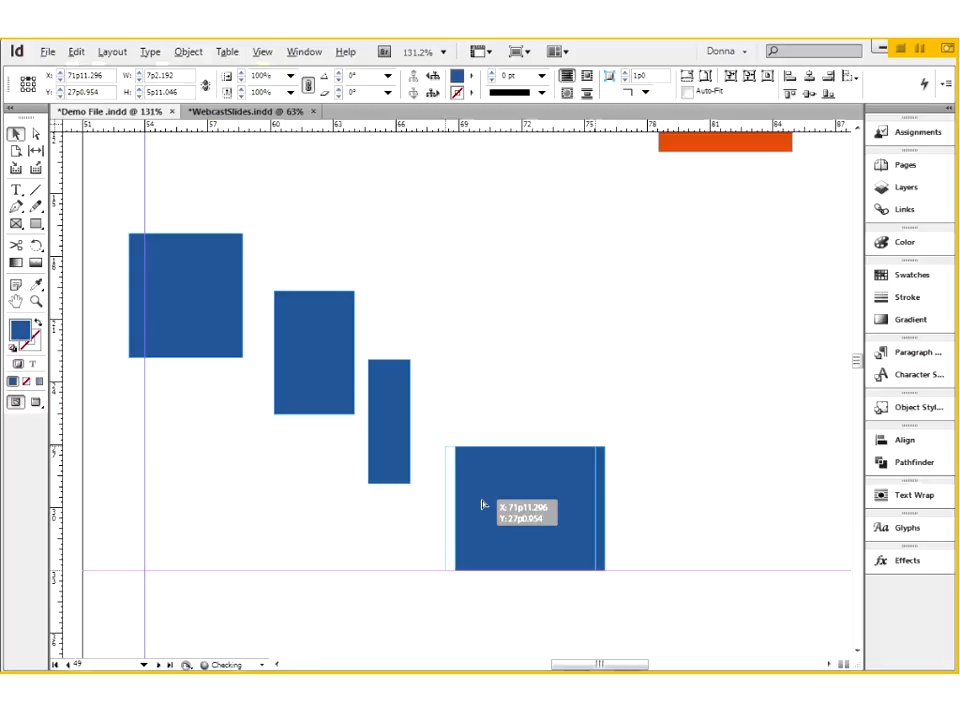
drag(482, 505, 480, 506)
key(ctrl+0)
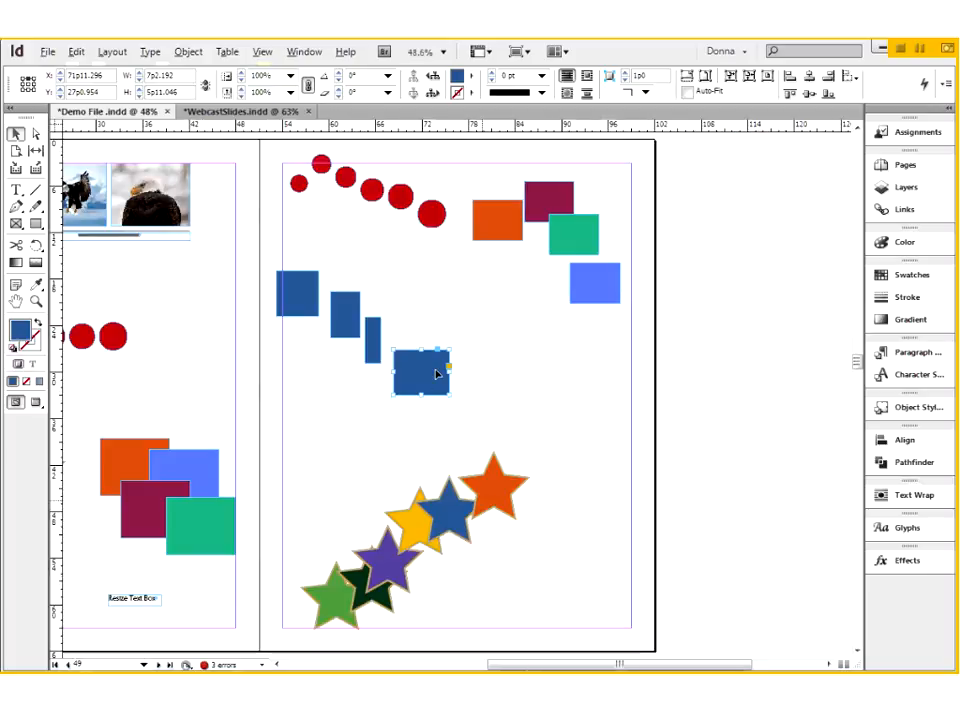
- Try smart-guide positions for the widest blue rectangle against the circles, stars, page centre and light blue rectangle, returning it to its place
drag(435, 381, 447, 379)
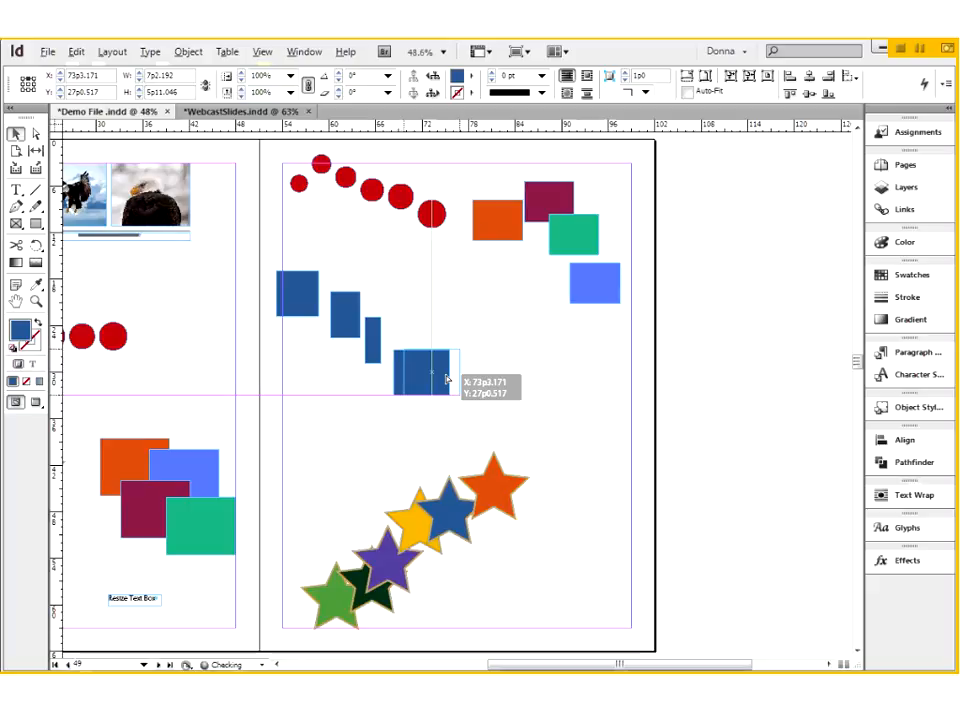
drag(446, 379, 463, 401)
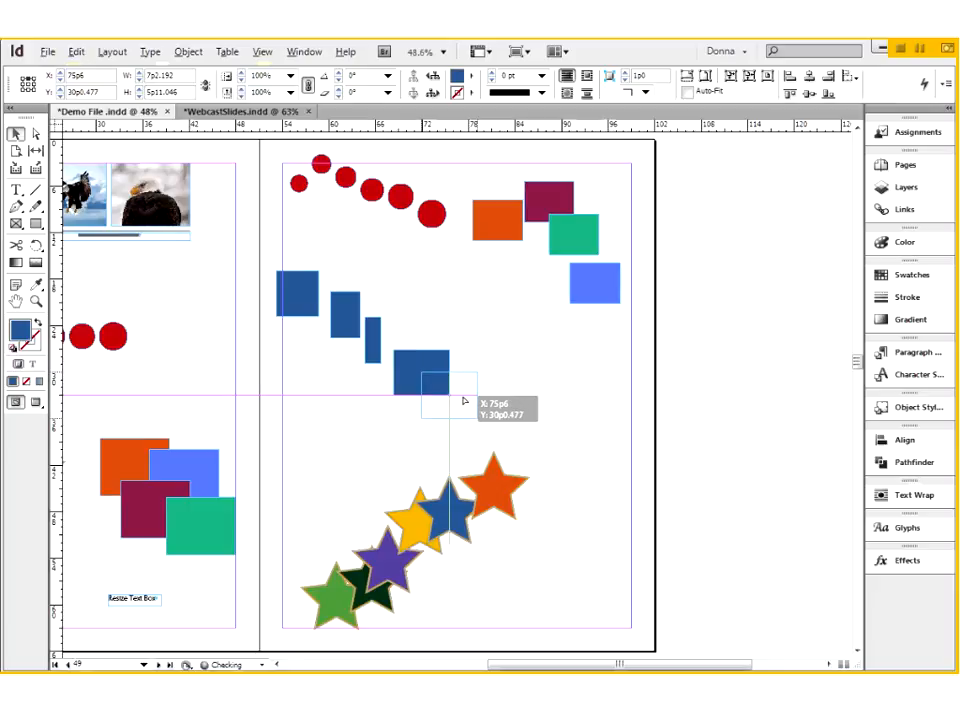
drag(463, 401, 470, 403)
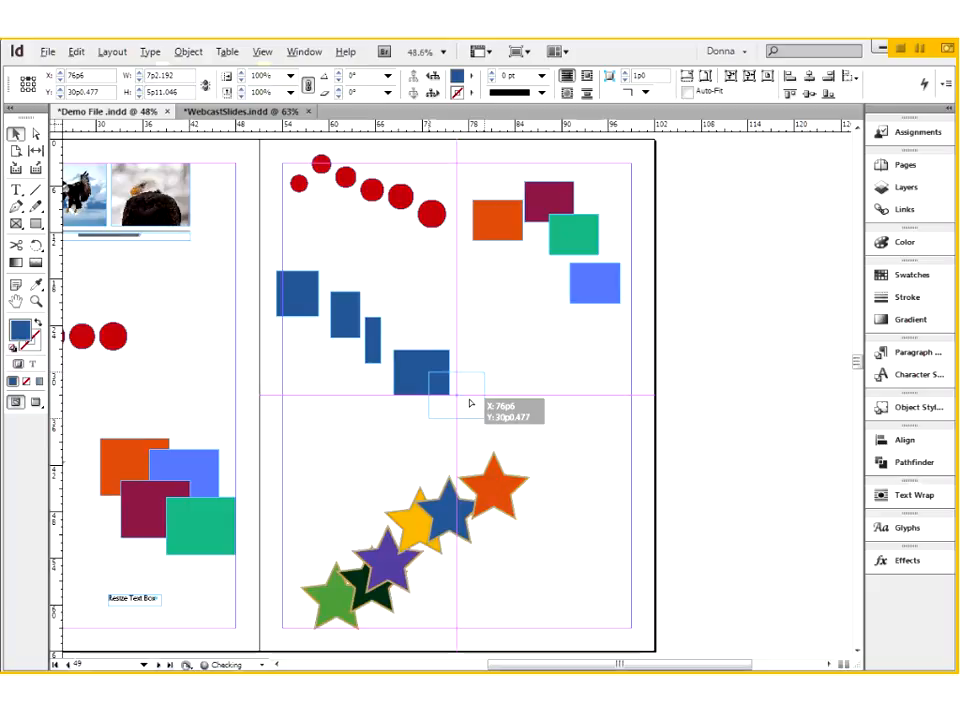
drag(470, 403, 437, 293)
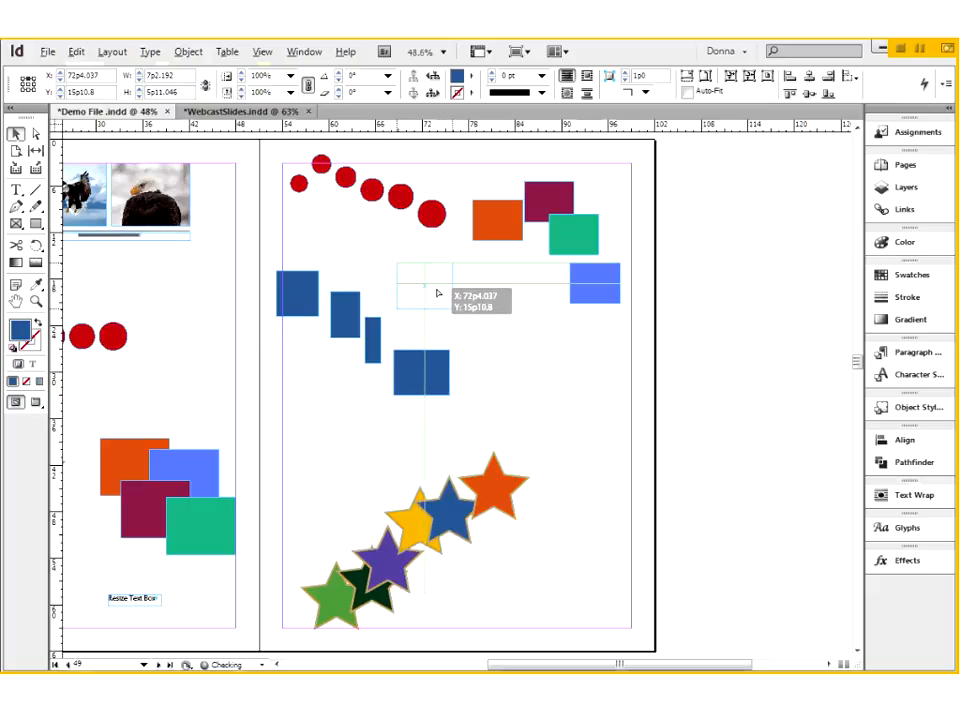
drag(437, 293, 437, 293)
drag(437, 293, 430, 293)
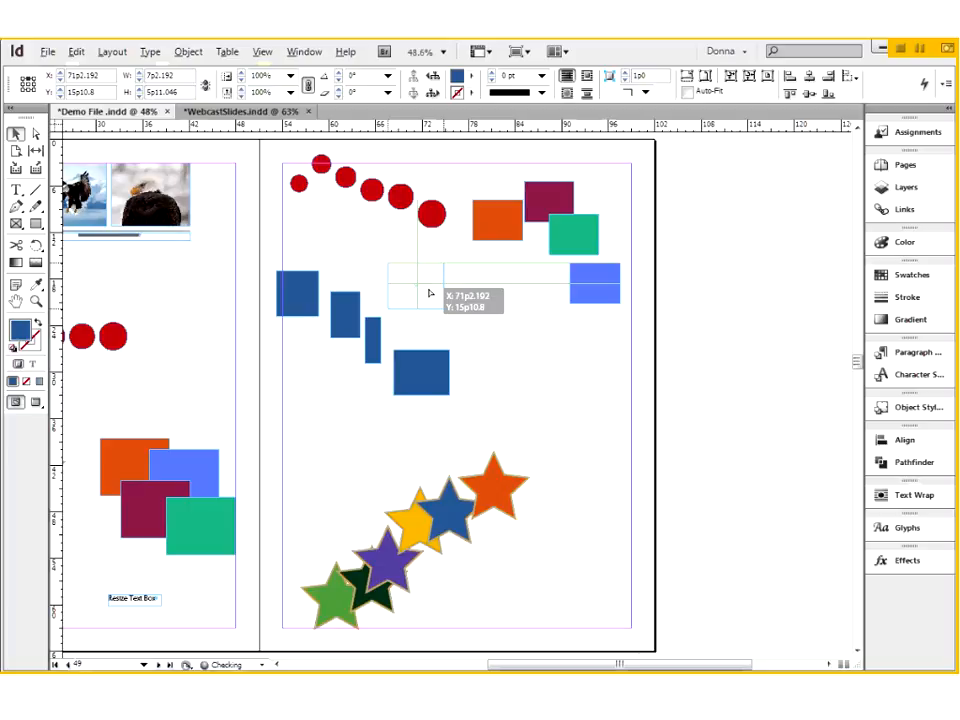
drag(430, 293, 430, 379)
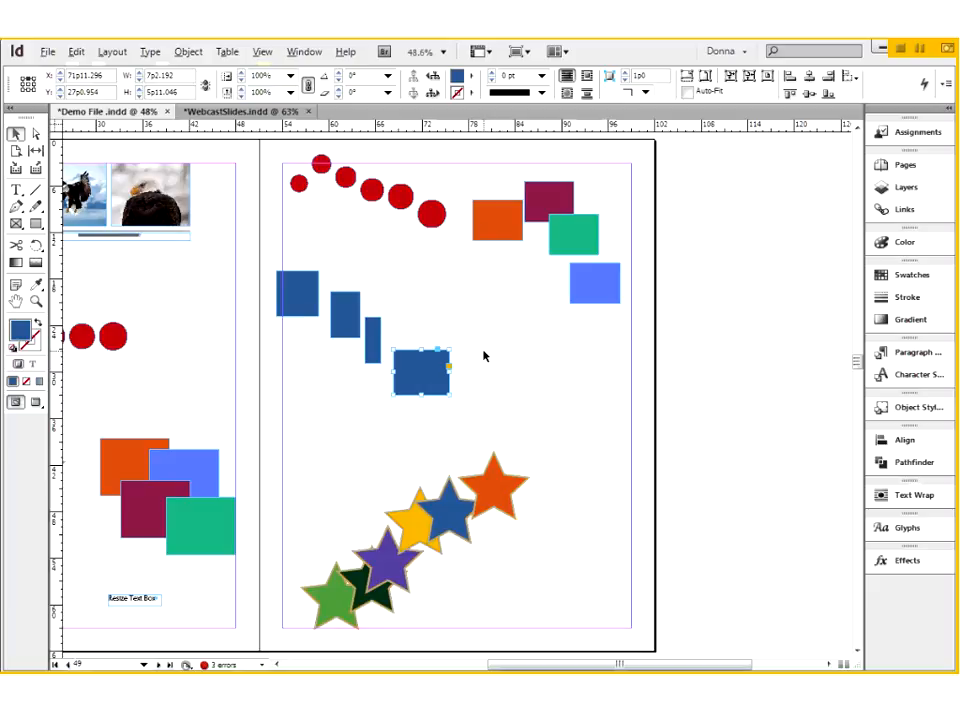
- Show the Align options and select all six overlapping stars on the right-hand page
click(898, 441)
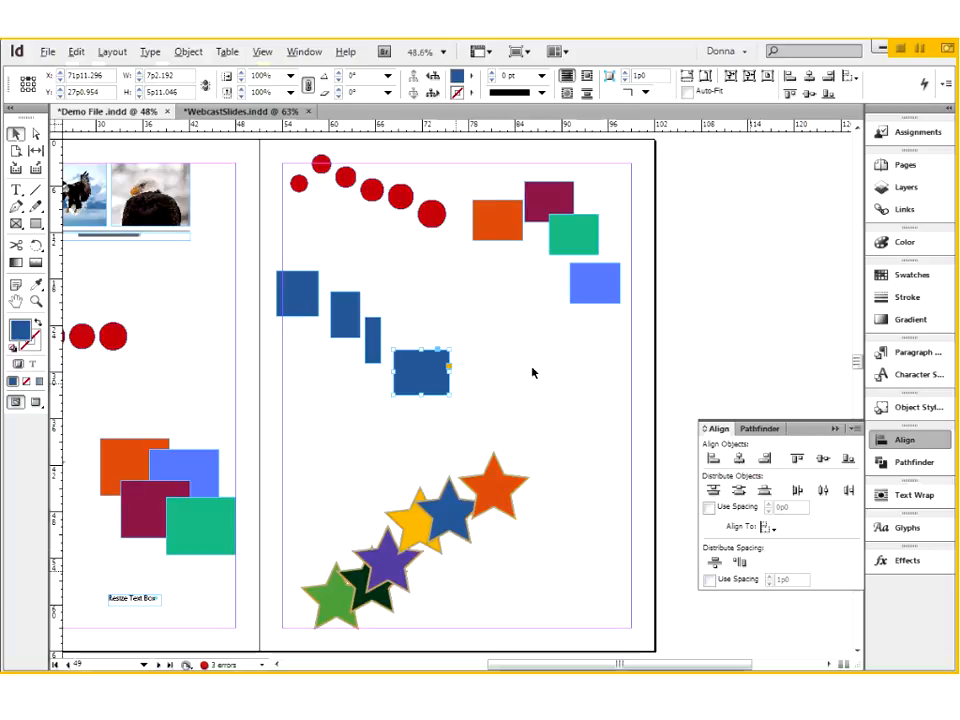
click(284, 150)
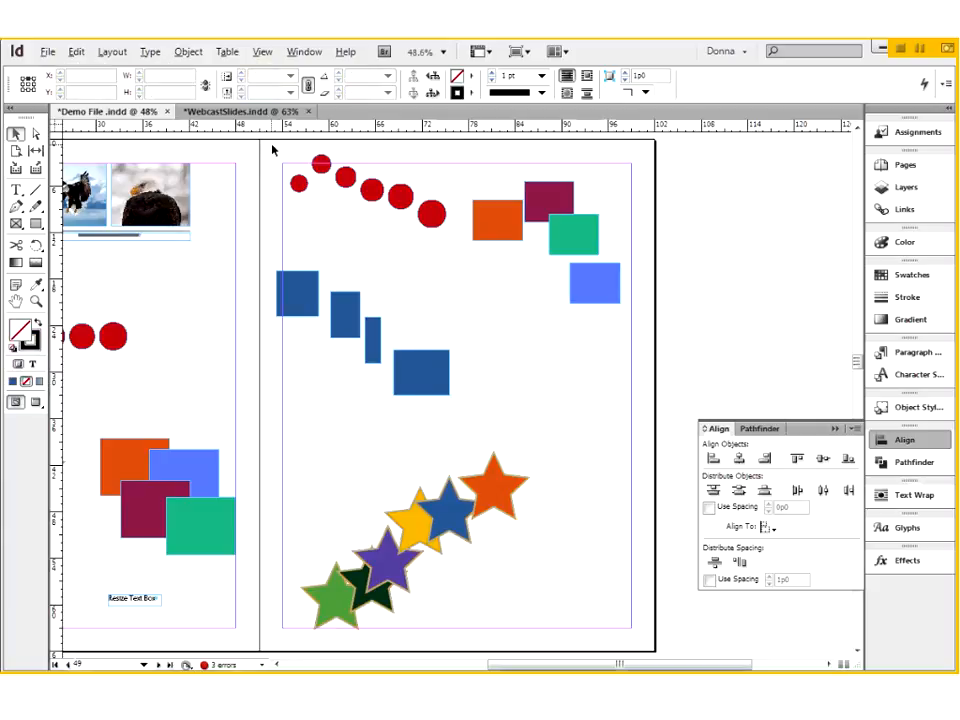
drag(292, 437, 545, 635)
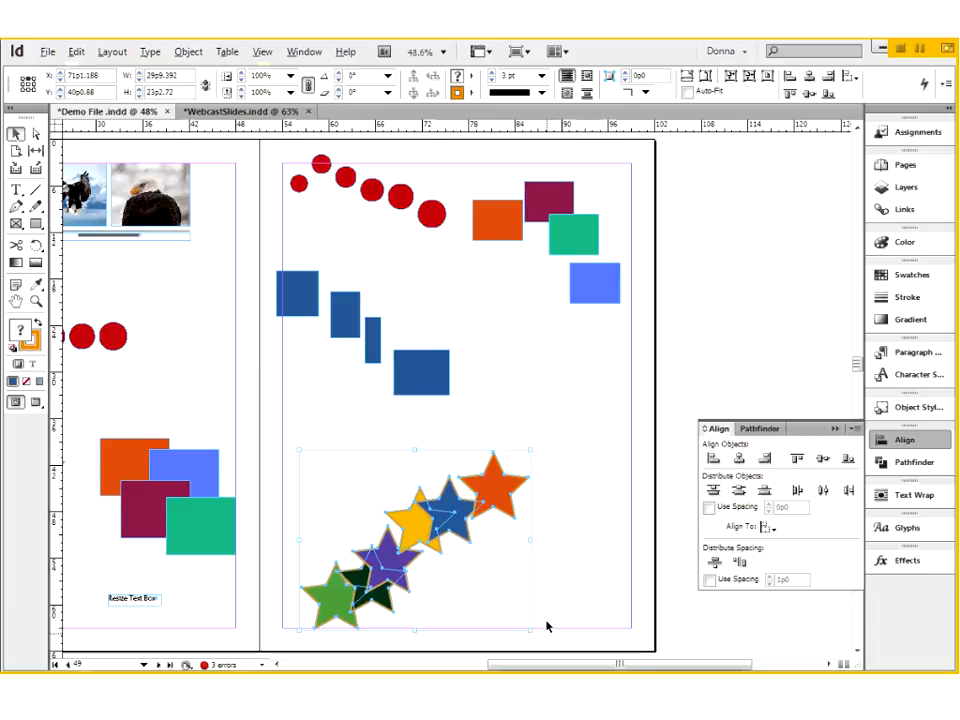
key(ctrl+equal)
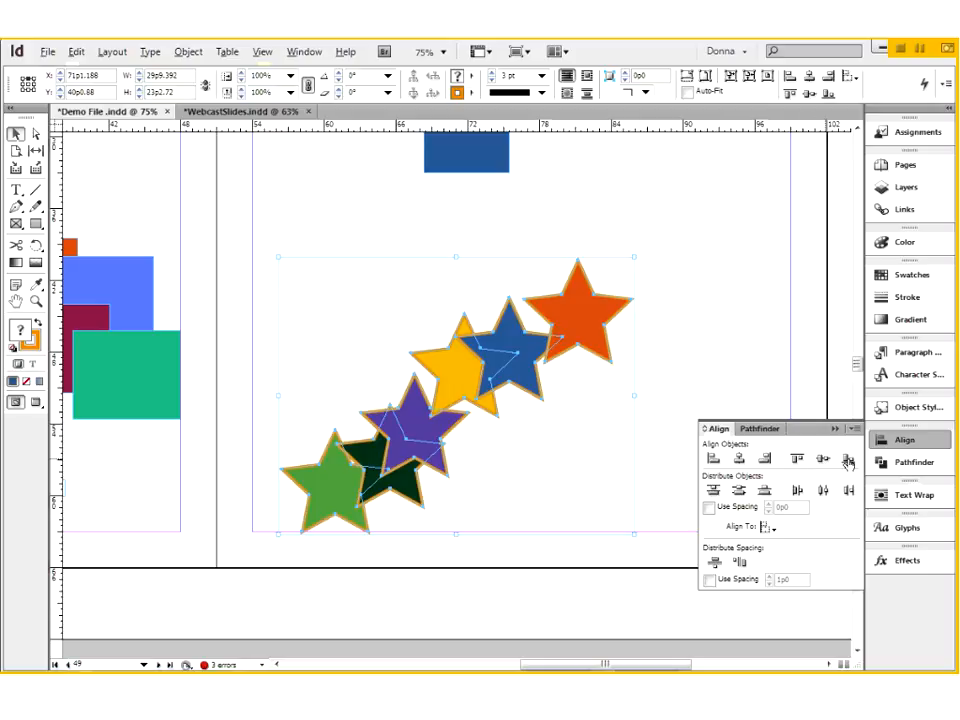
- Try aligning the six stars by their left edges, horizontal centres and right edges, undoing each alignment
click(712, 463)
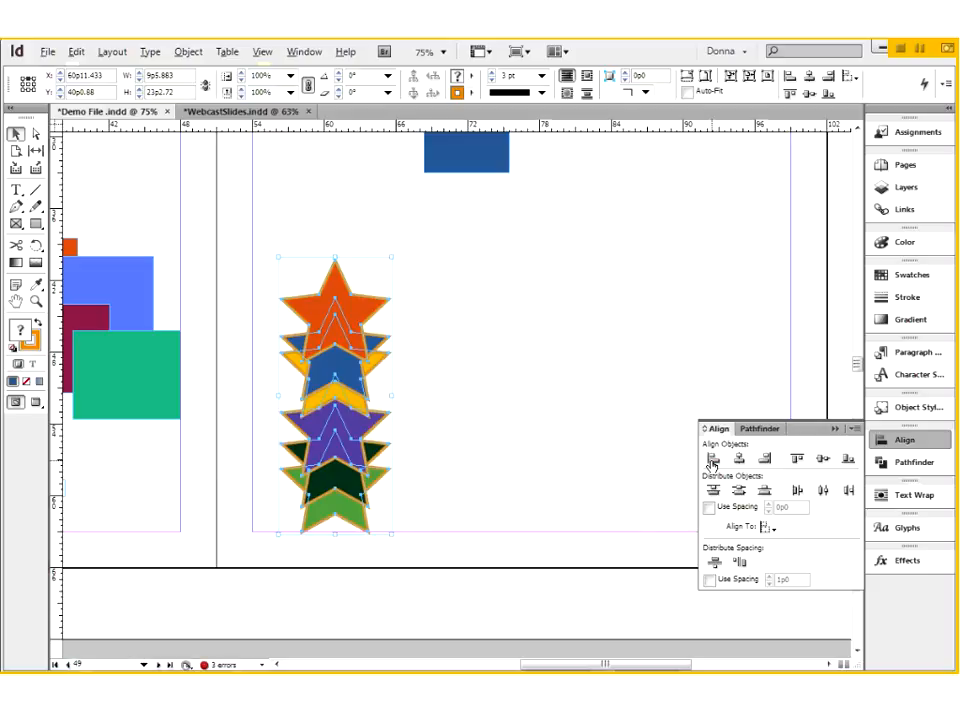
key(ctrl+z)
click(739, 459)
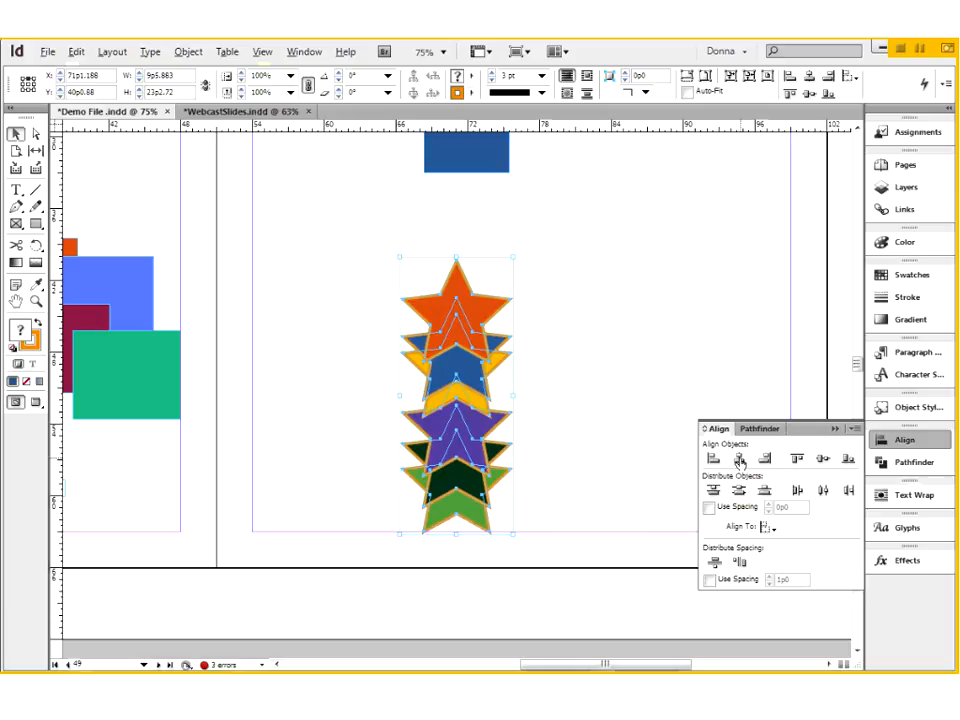
key(ctrl+z)
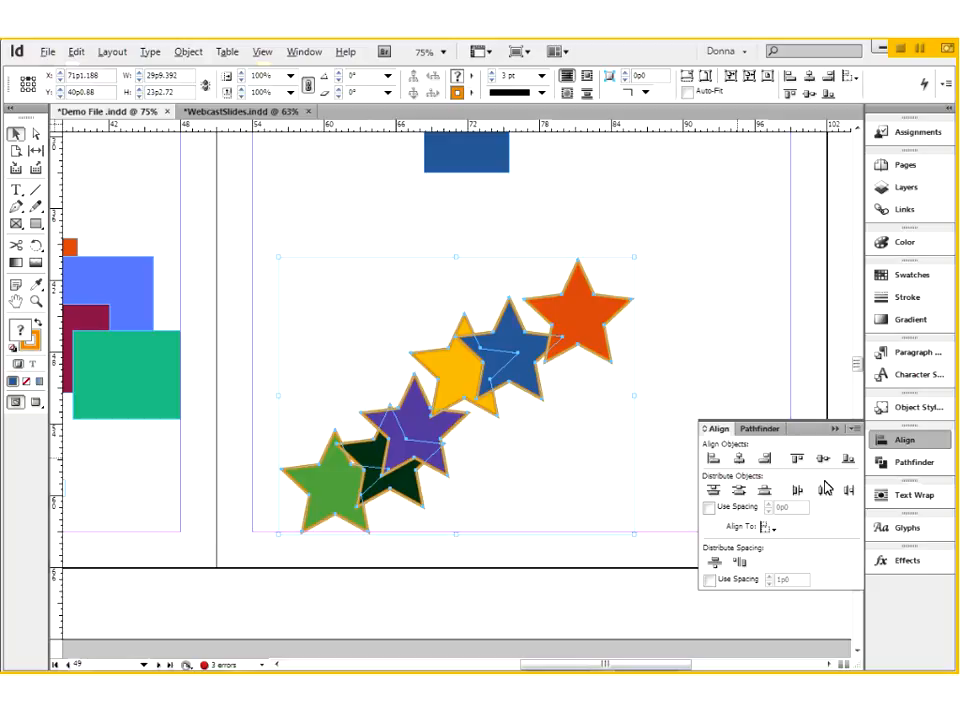
click(765, 459)
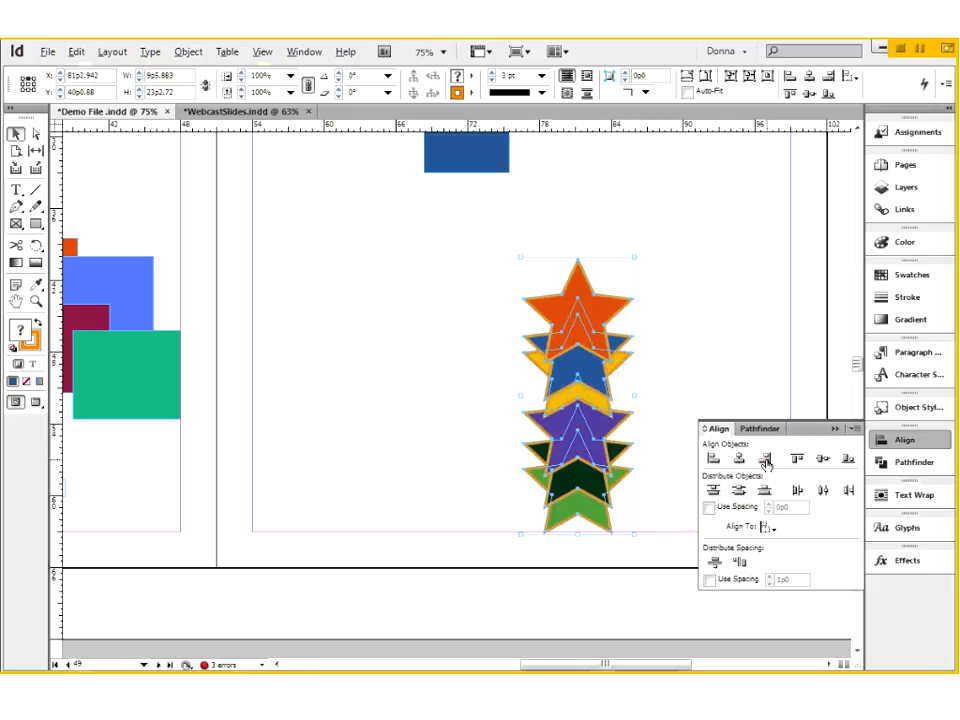
key(ctrl+z)
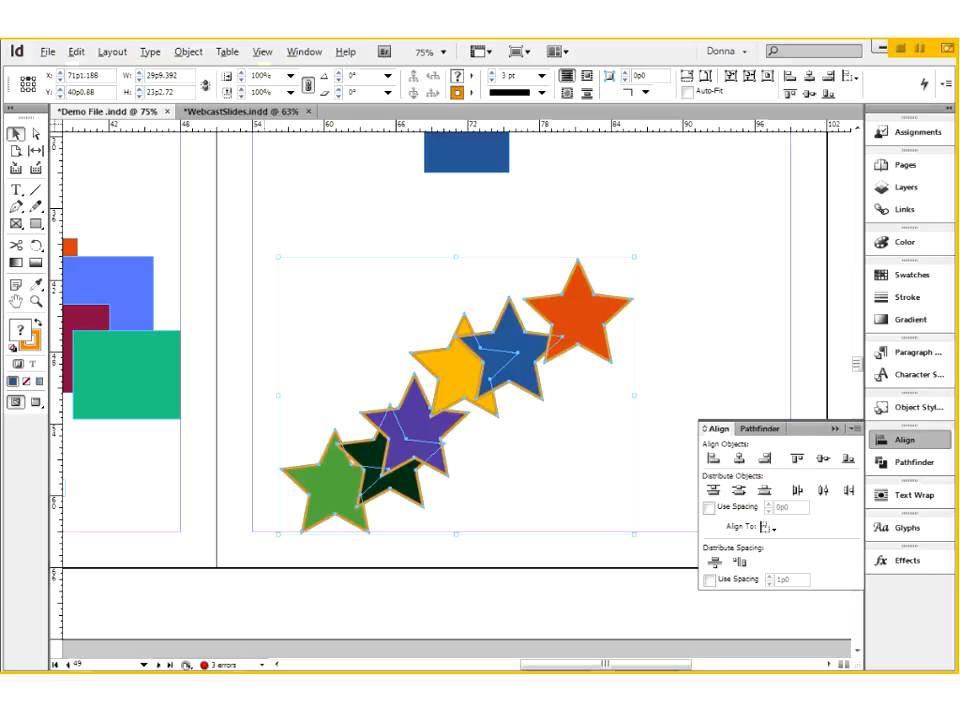
- Repeat the left-edge, right-edge and horizontal-centre alignments on the six stars, undoing each one
click(712, 461)
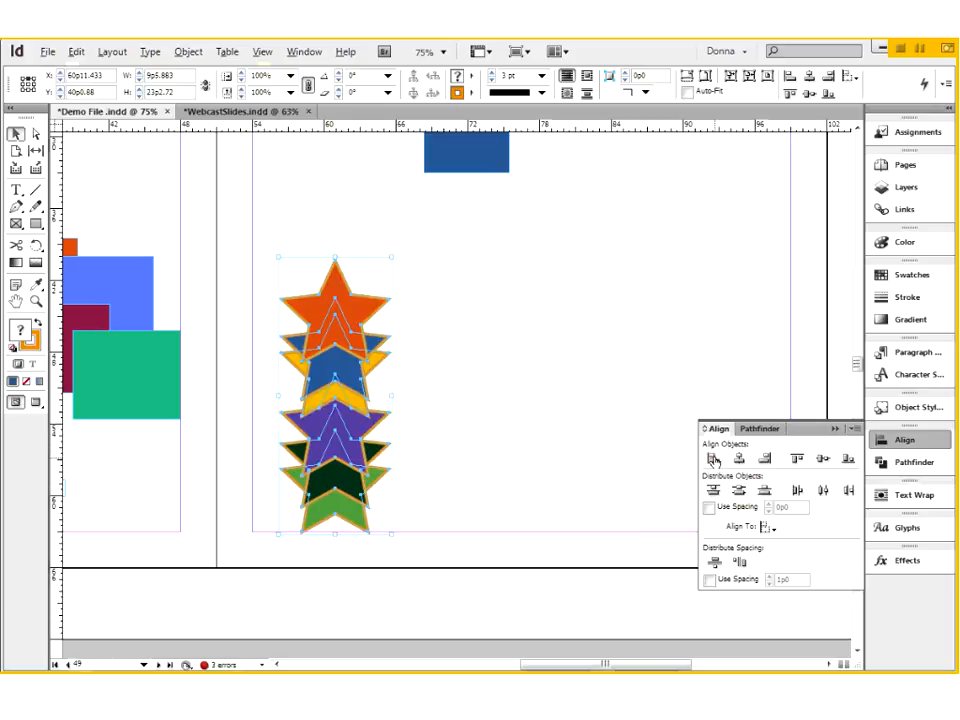
key(ctrl+z)
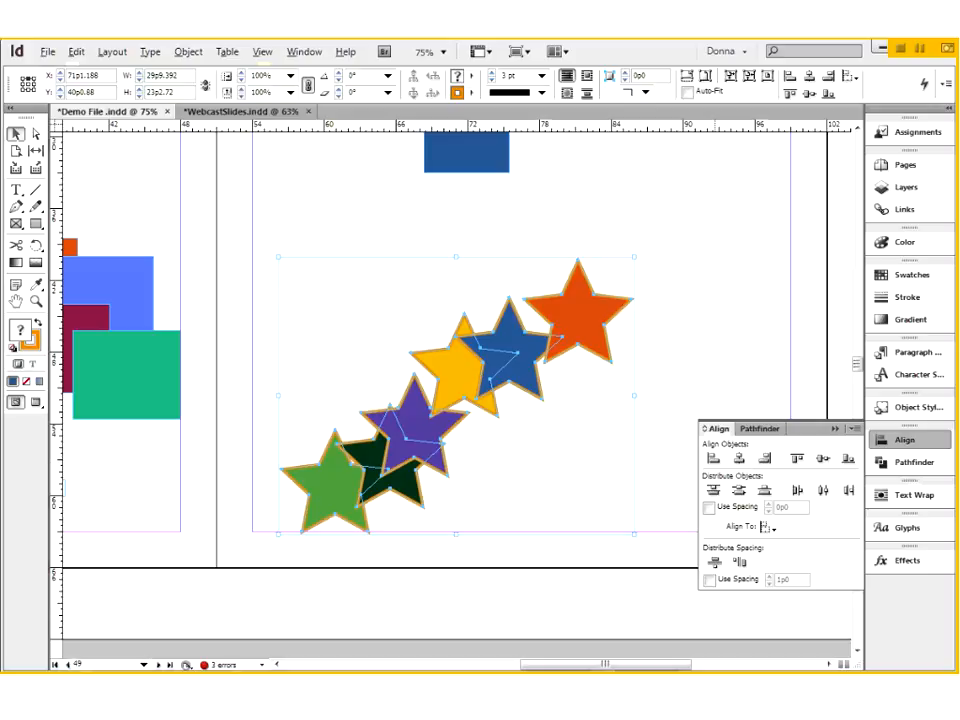
click(766, 459)
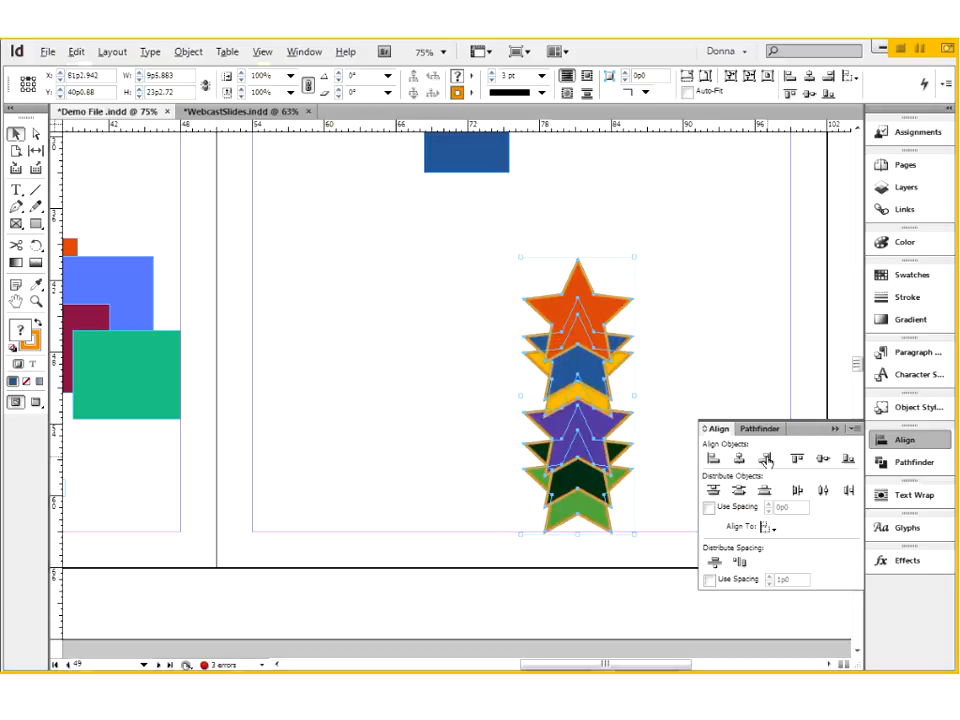
key(ctrl+z)
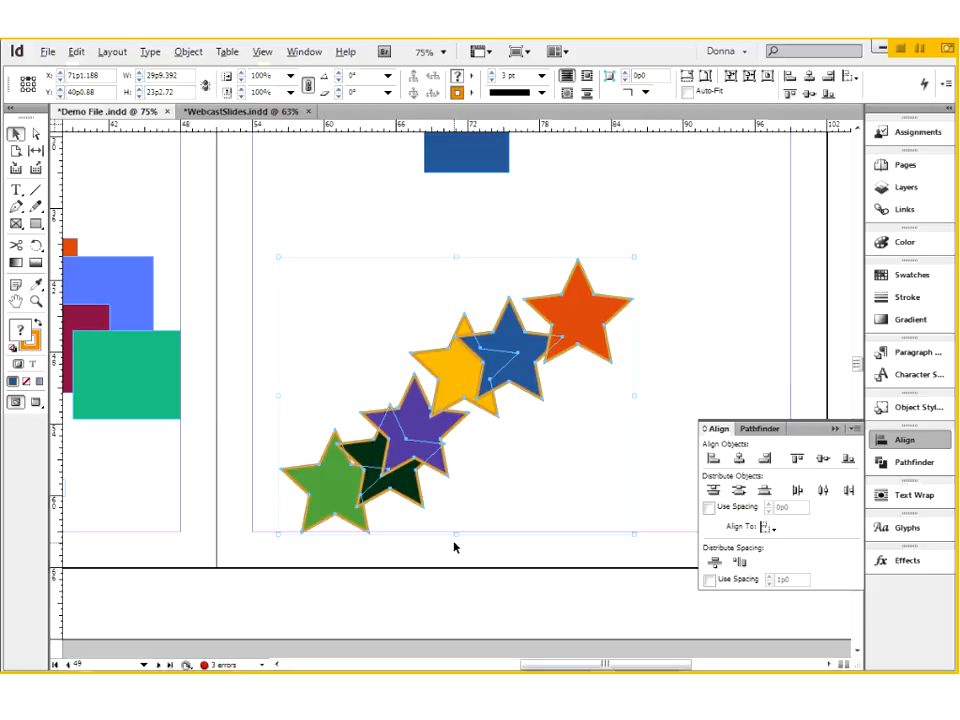
click(739, 459)
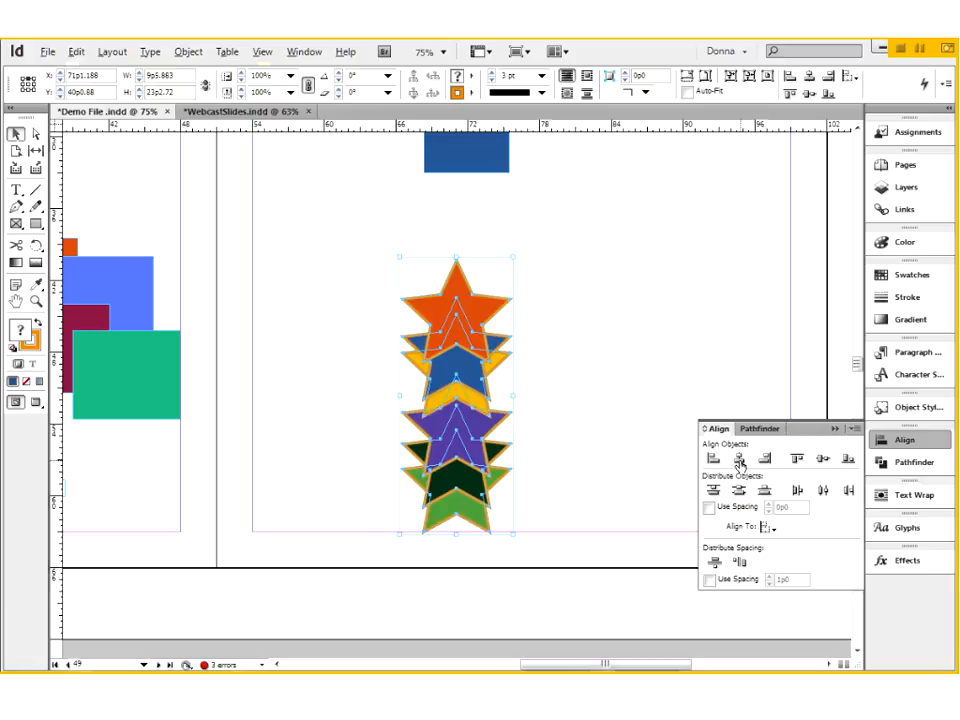
key(ctrl+z)
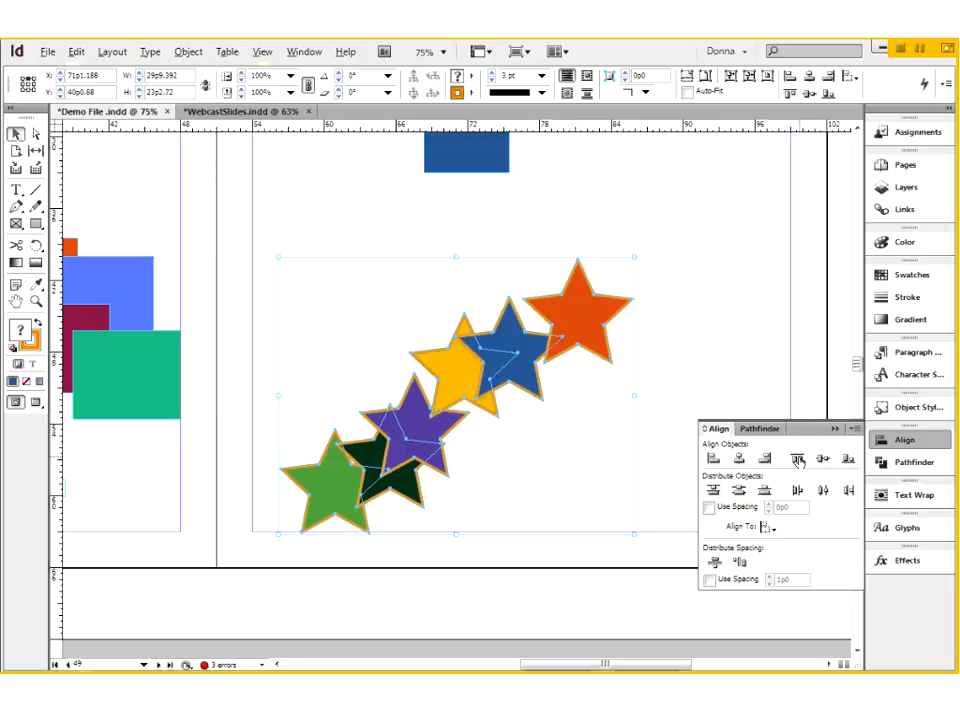
- Try aligning the six stars by their top edges, vertical centres and bottom edges, undoing each alignment
click(798, 459)
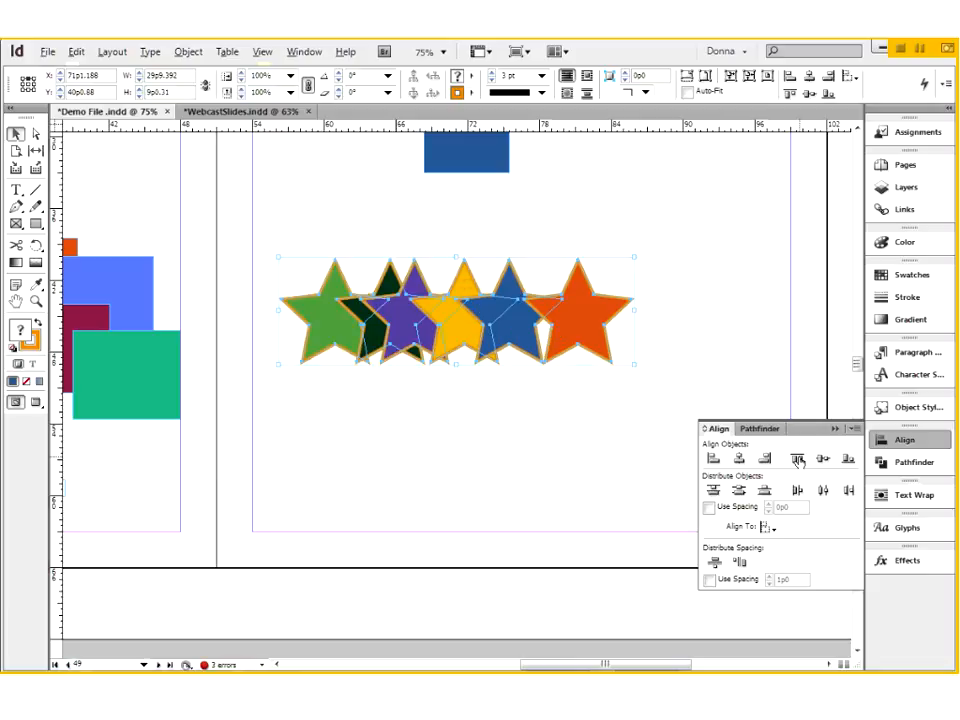
key(ctrl+z)
click(823, 459)
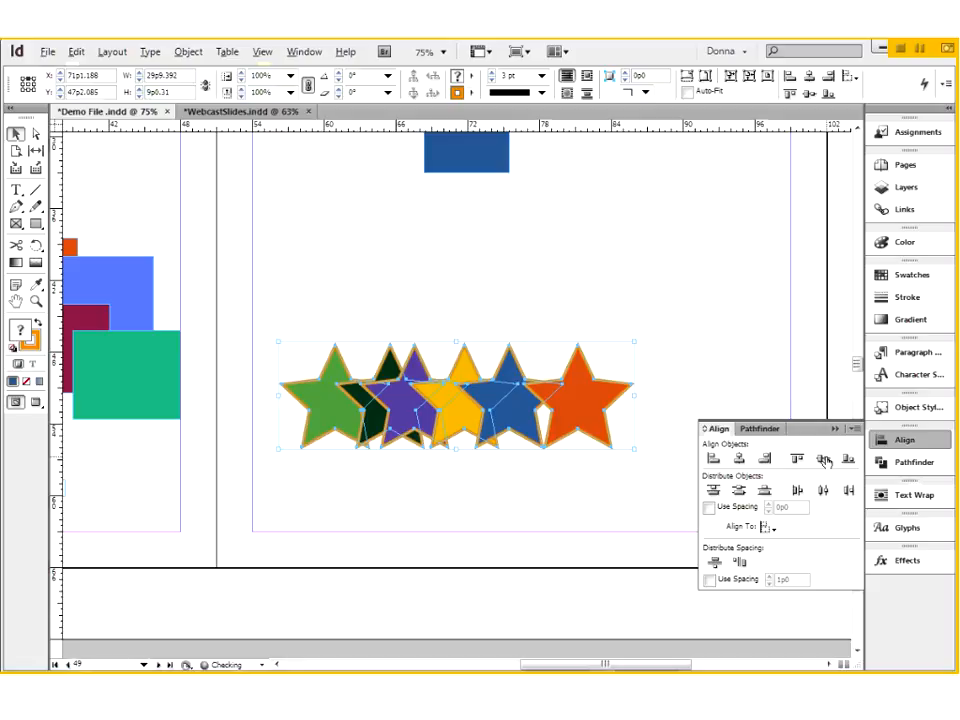
key(ctrl+z)
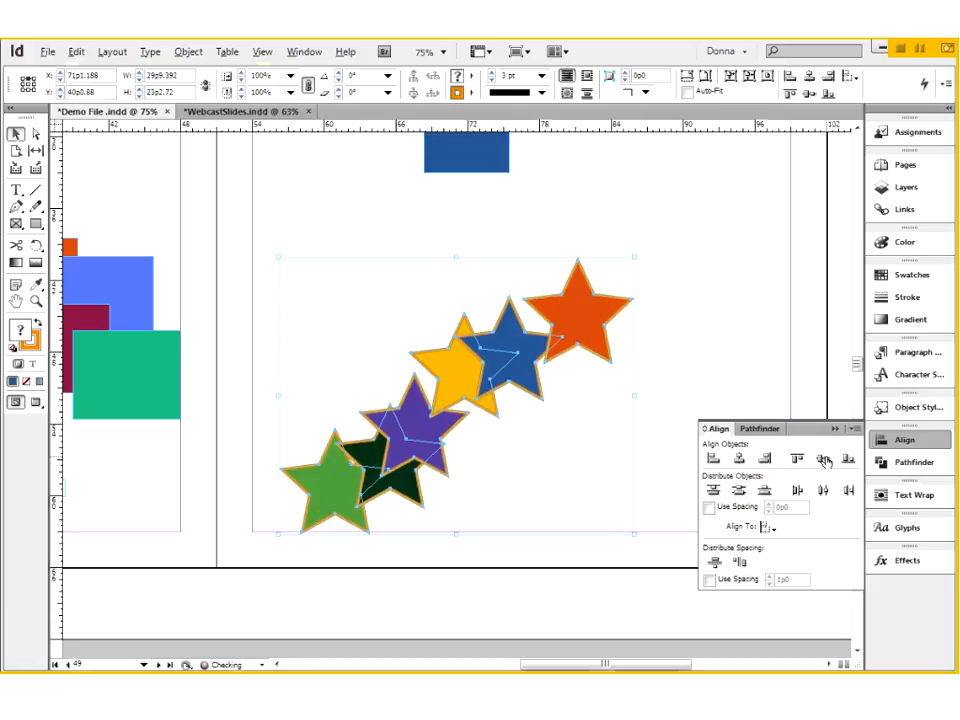
key(ctrl+shift+z)
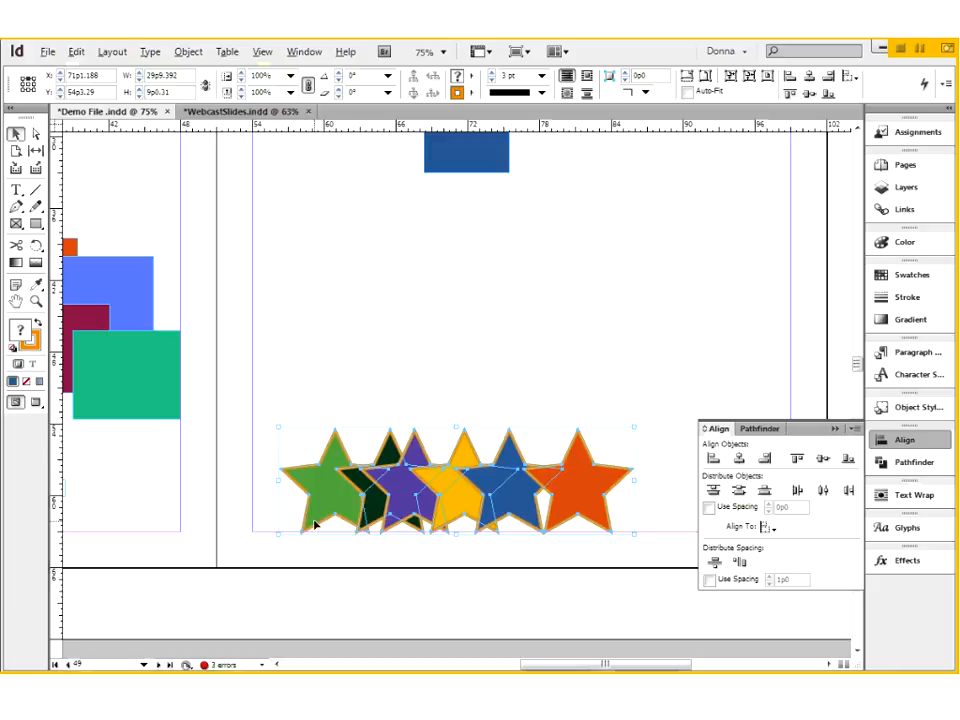
key(ctrl+z)
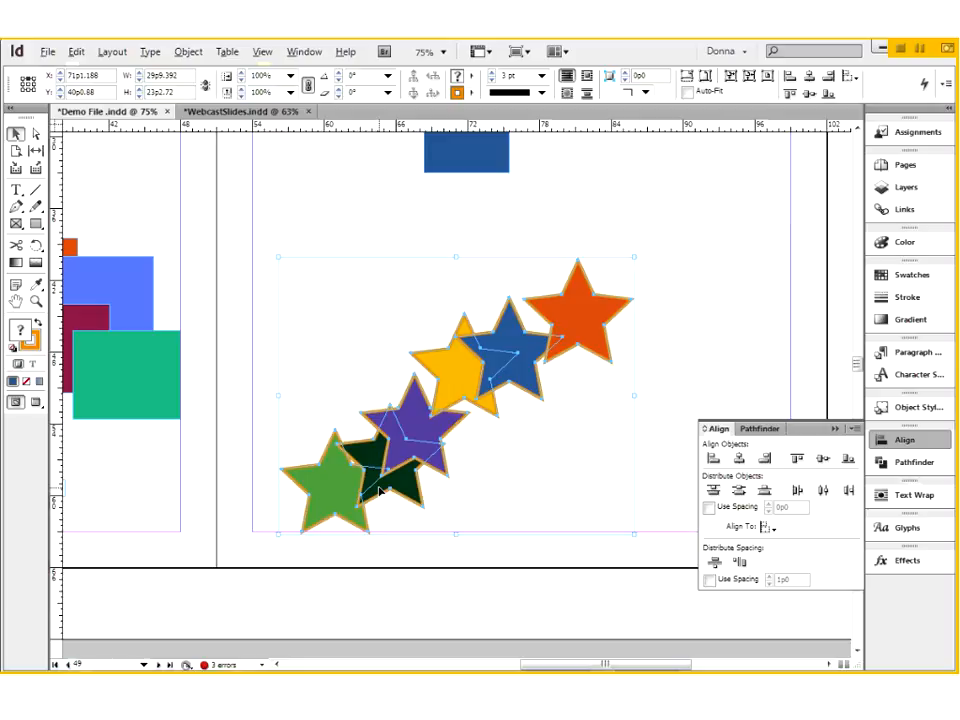
- Select only the orange star and set the alignment reference to Align to Page
click(768, 528)
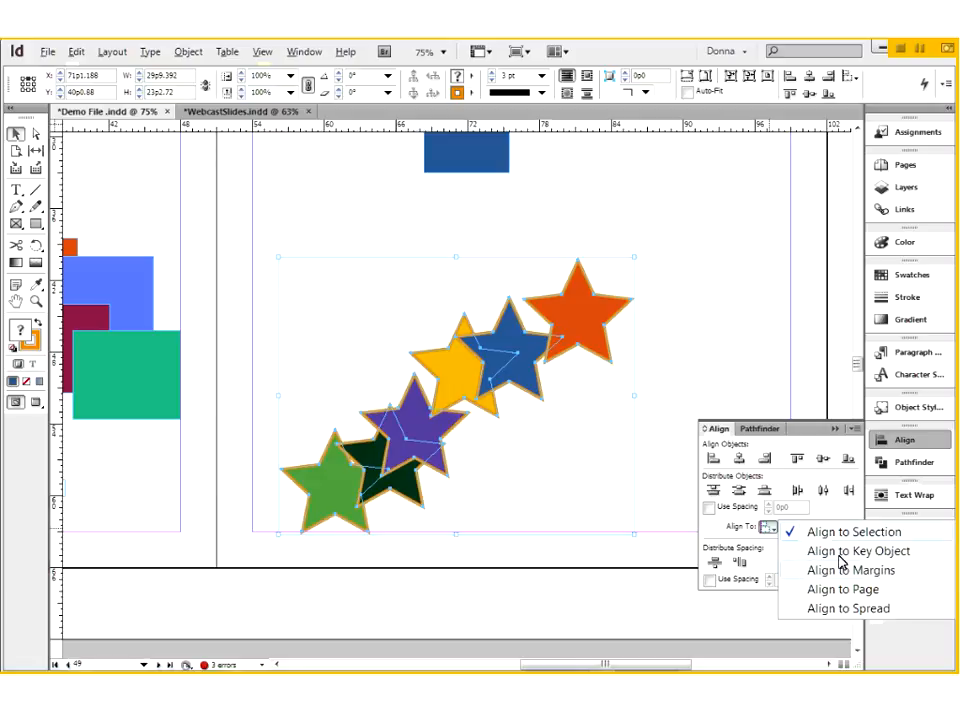
click(645, 284)
scroll(553, 257, up, 2)
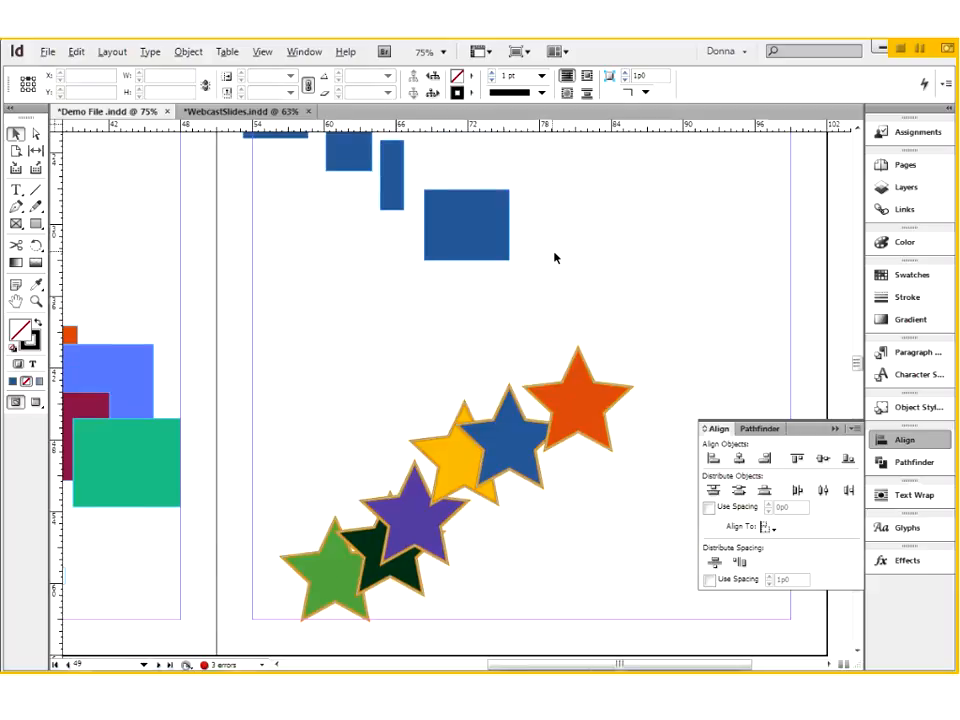
scroll(555, 258, down, 2)
click(495, 487)
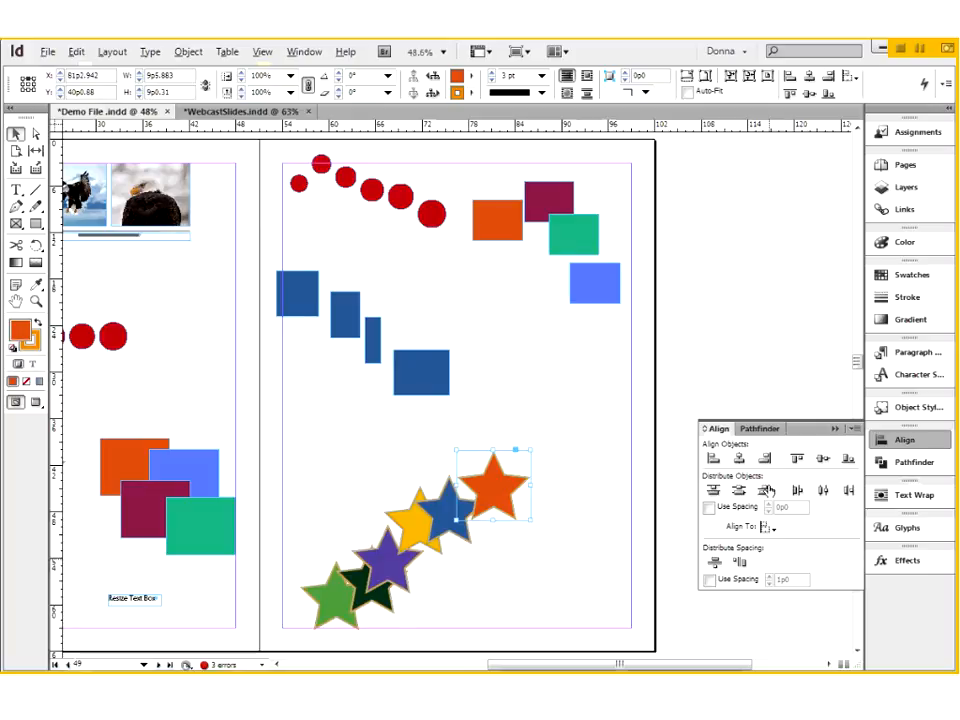
click(768, 530)
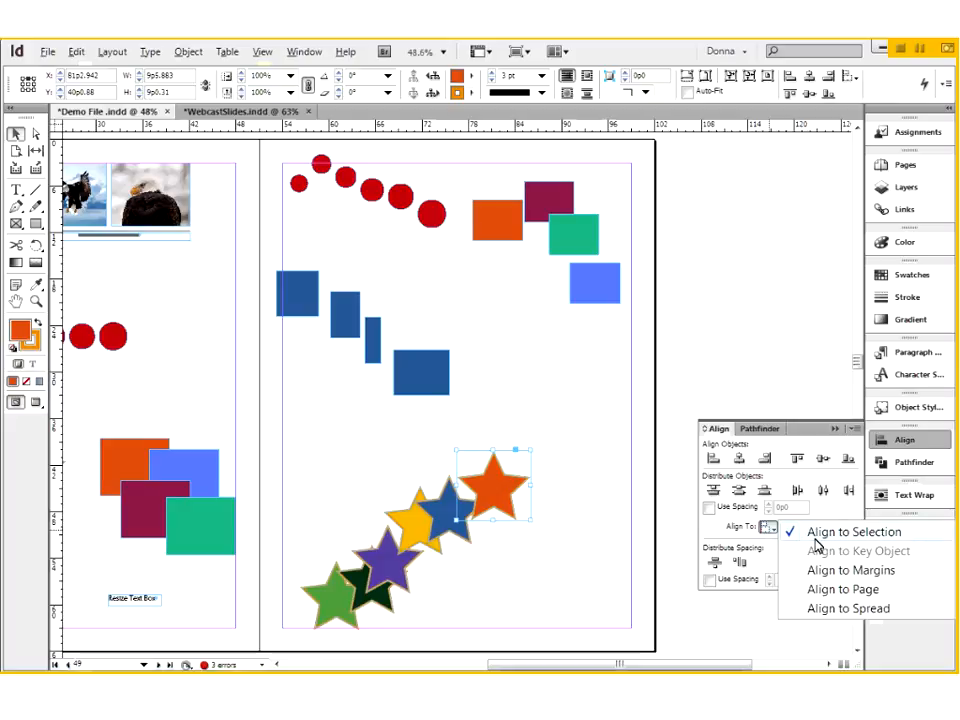
click(822, 592)
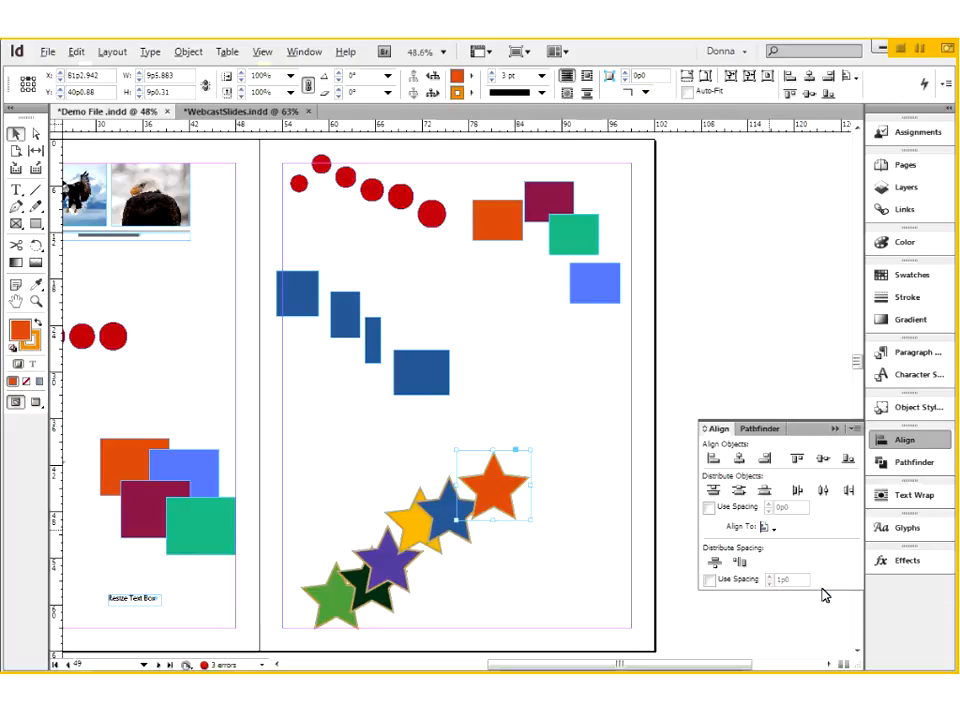
- Centre the orange star horizontally on the page
click(766, 527)
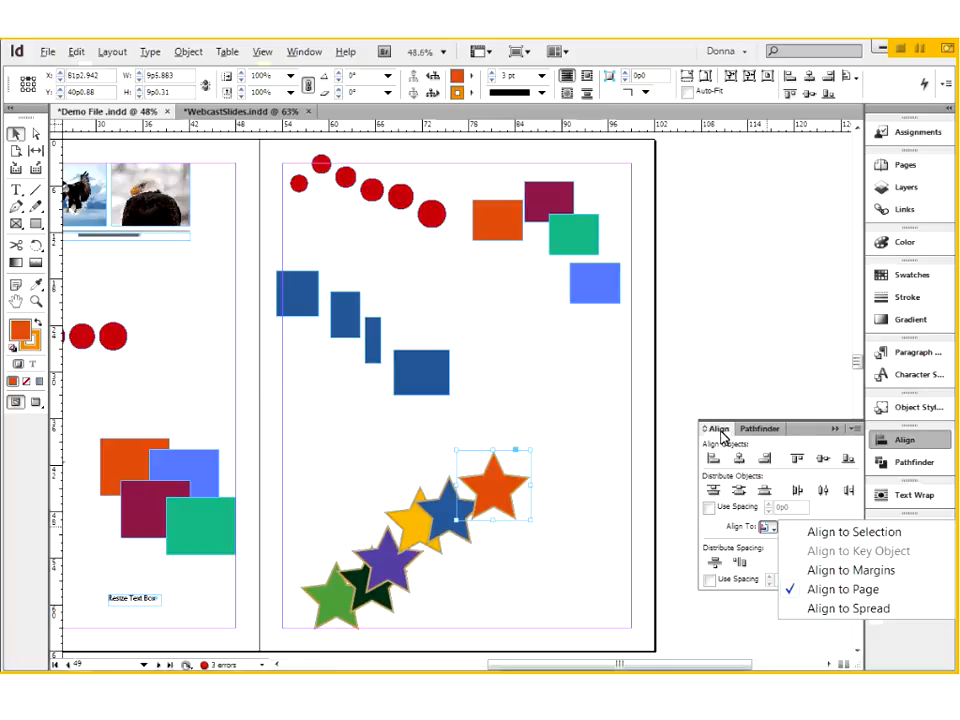
click(697, 459)
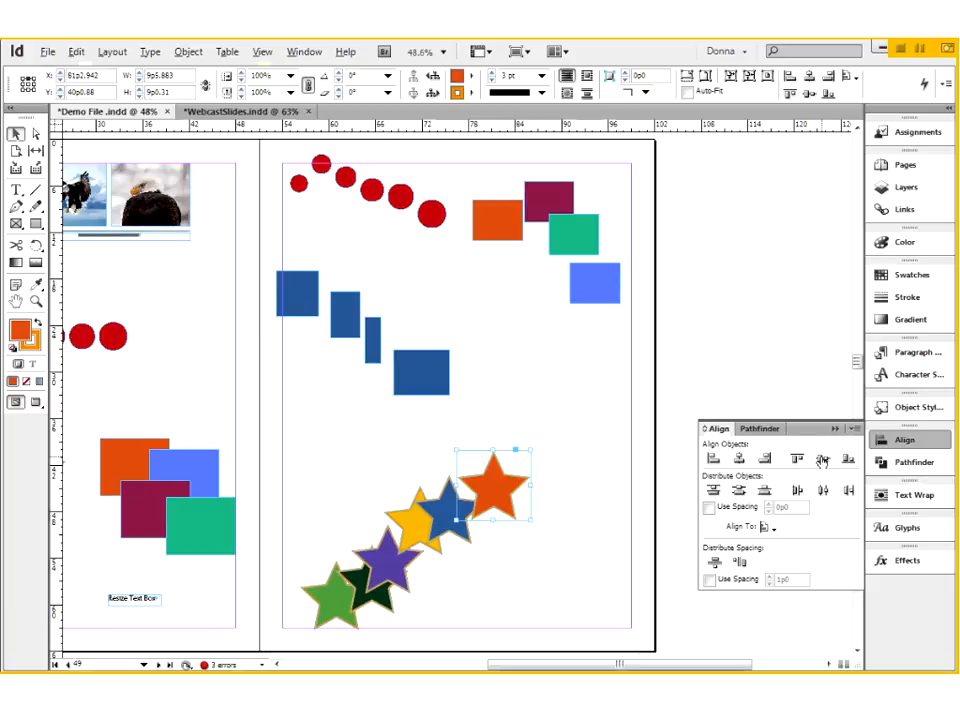
click(740, 459)
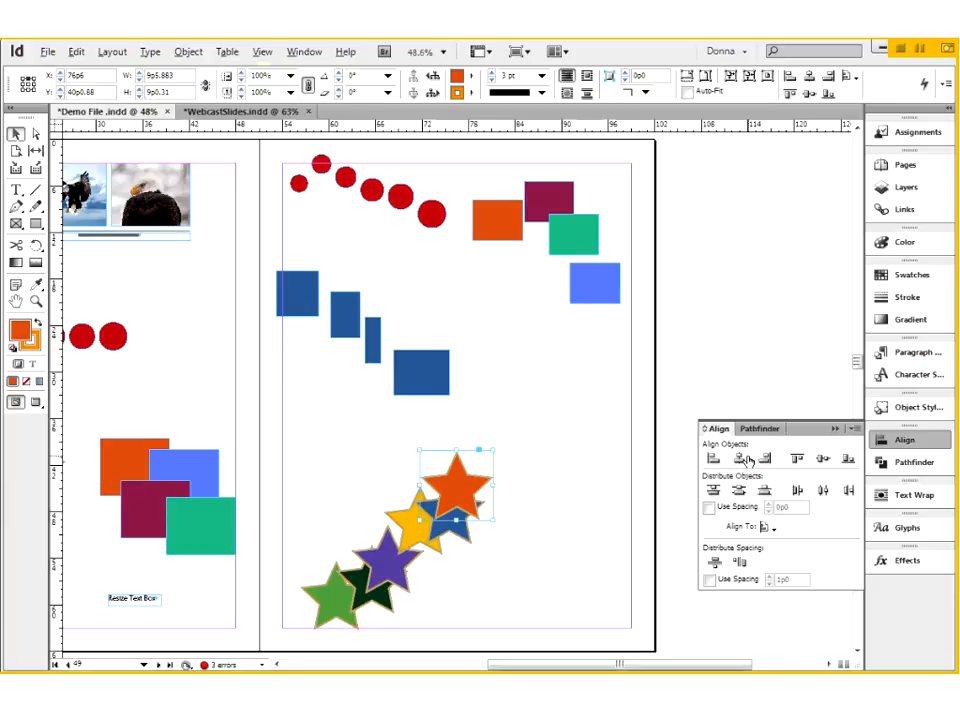
- Centre the orange star vertically on the page and place a horizontal and a vertical ruler guide through its centre
click(823, 459)
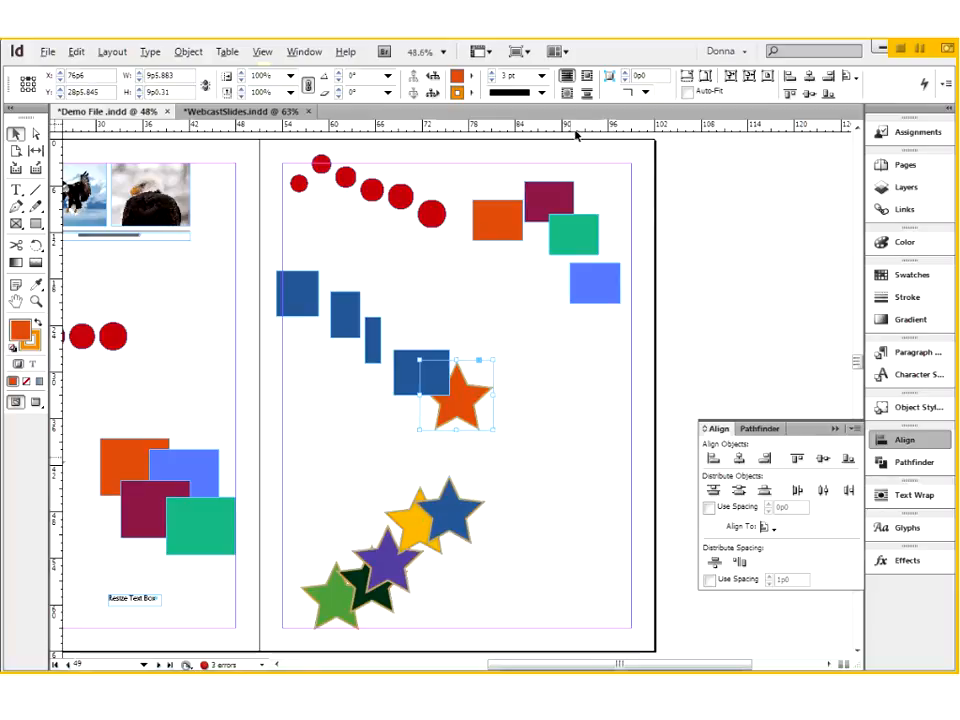
drag(593, 133, 560, 395)
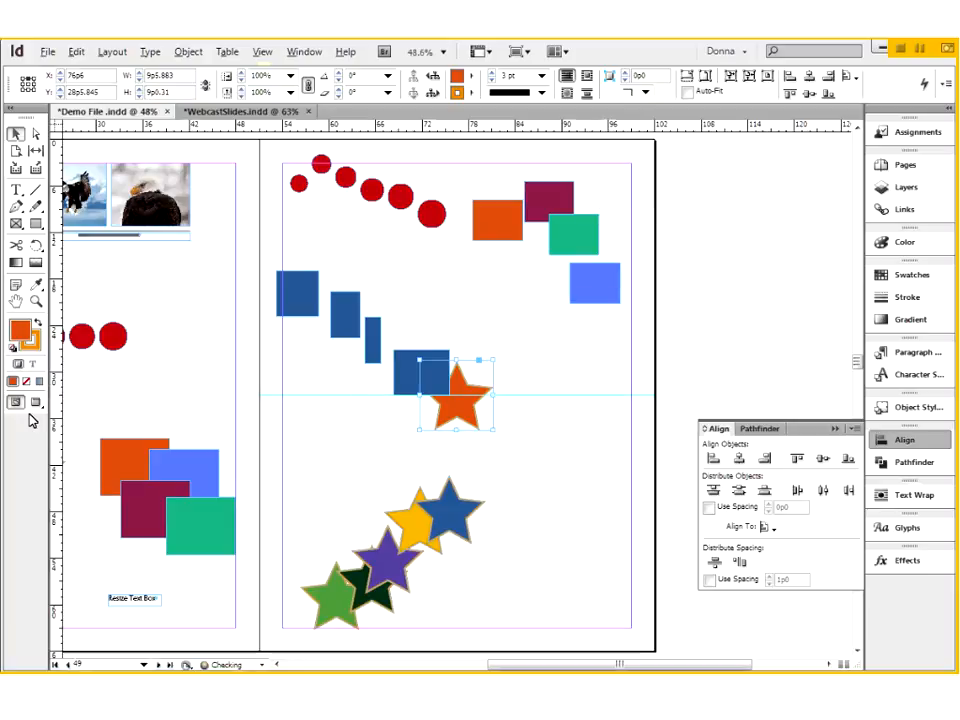
drag(56, 435, 457, 447)
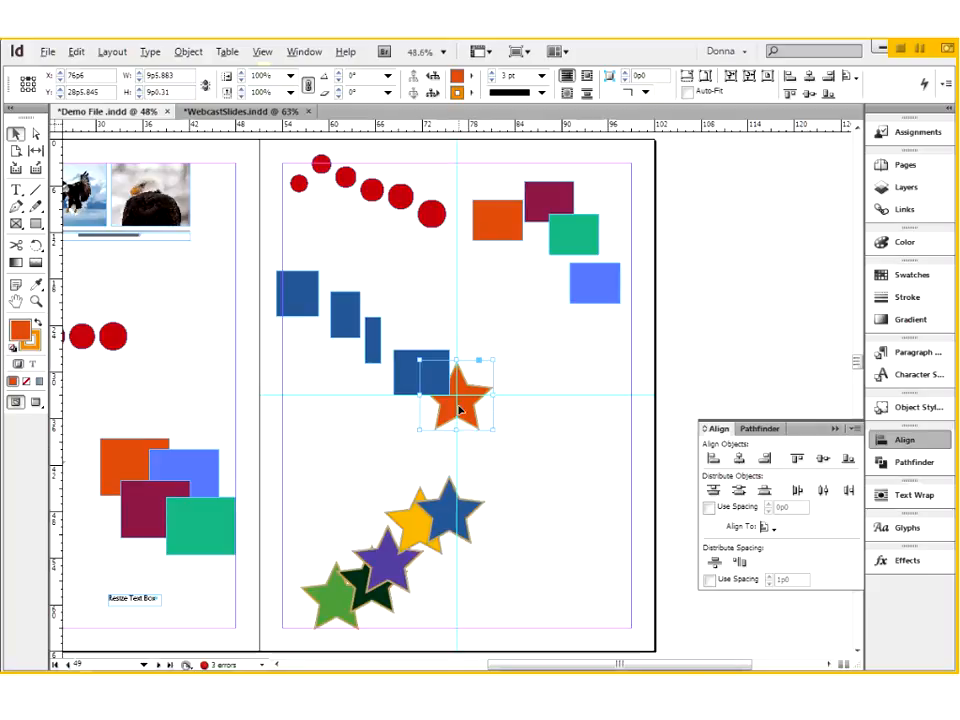
- Set the alignment reference to Align to Margins
click(767, 527)
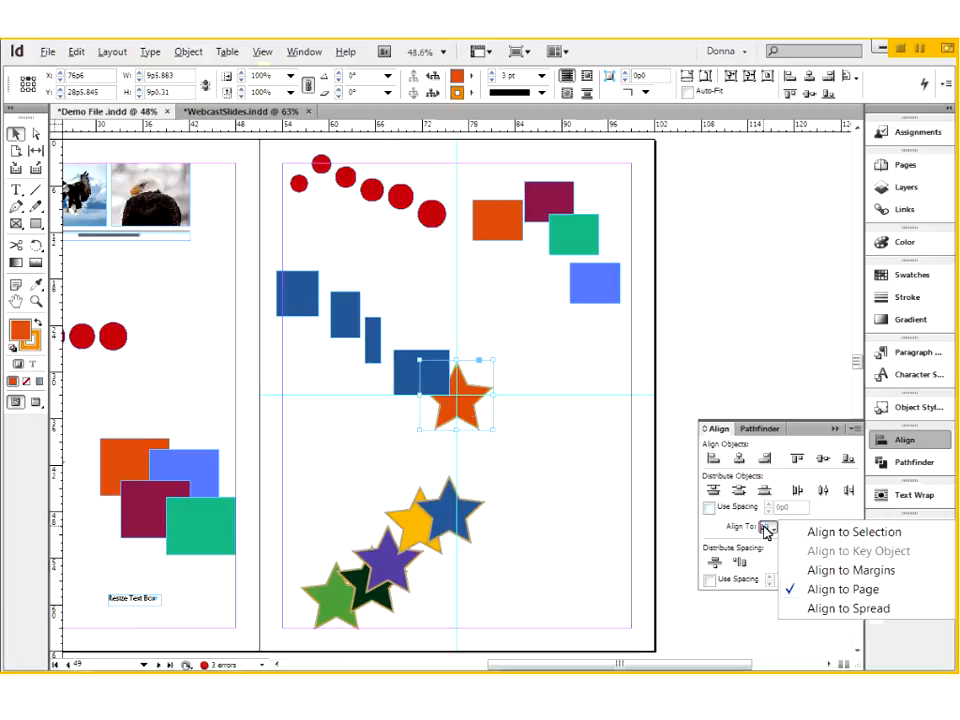
click(832, 573)
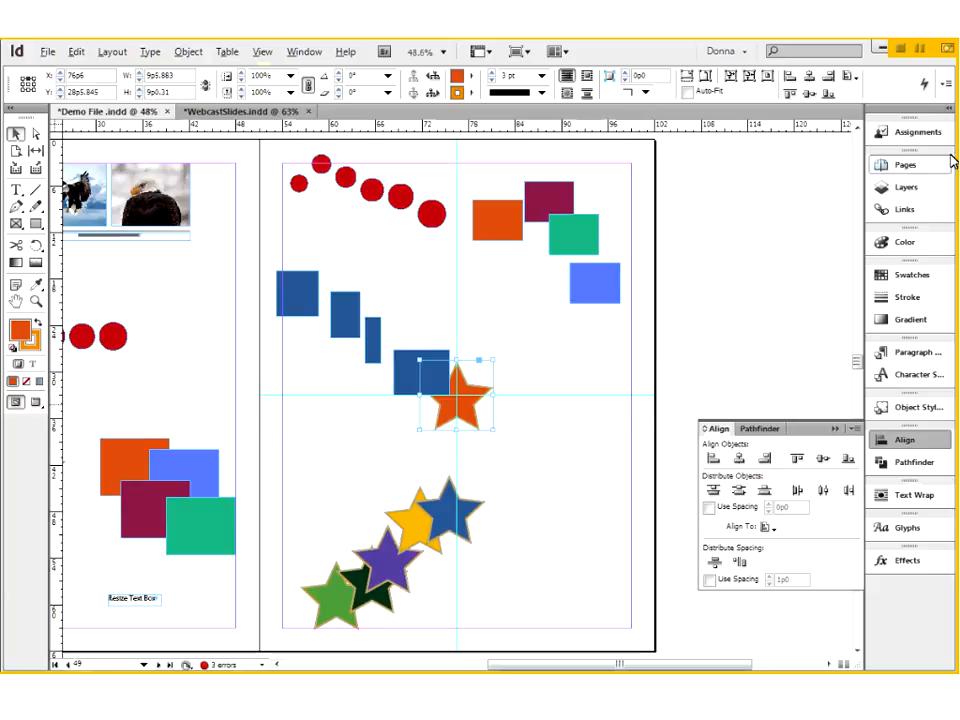
- Target page 49 and set its outside margin to 6p0
click(905, 165)
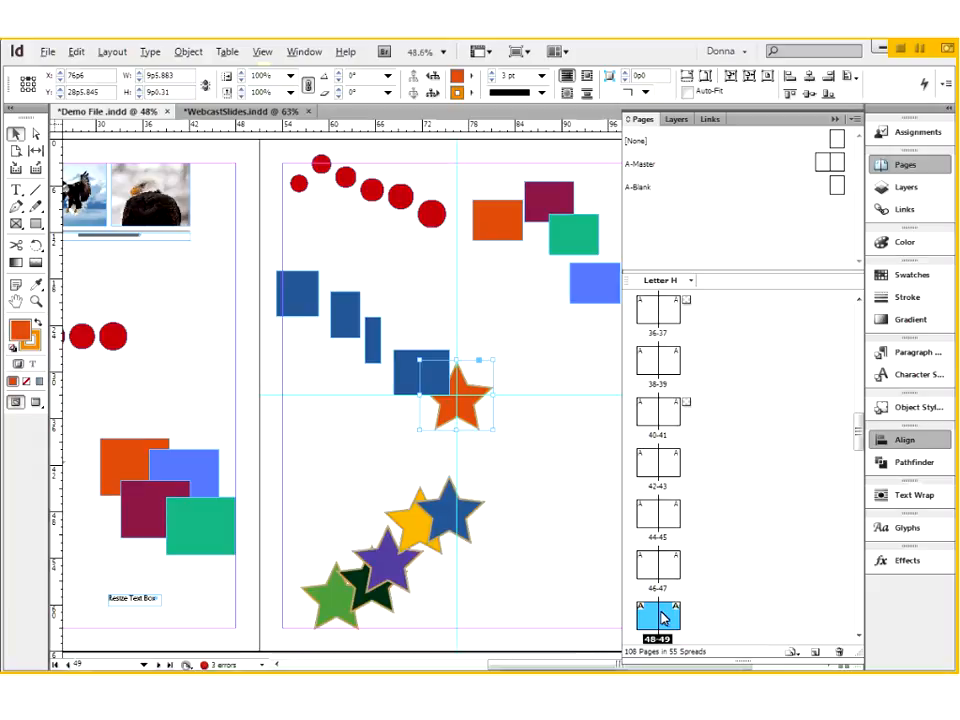
double_click(668, 616)
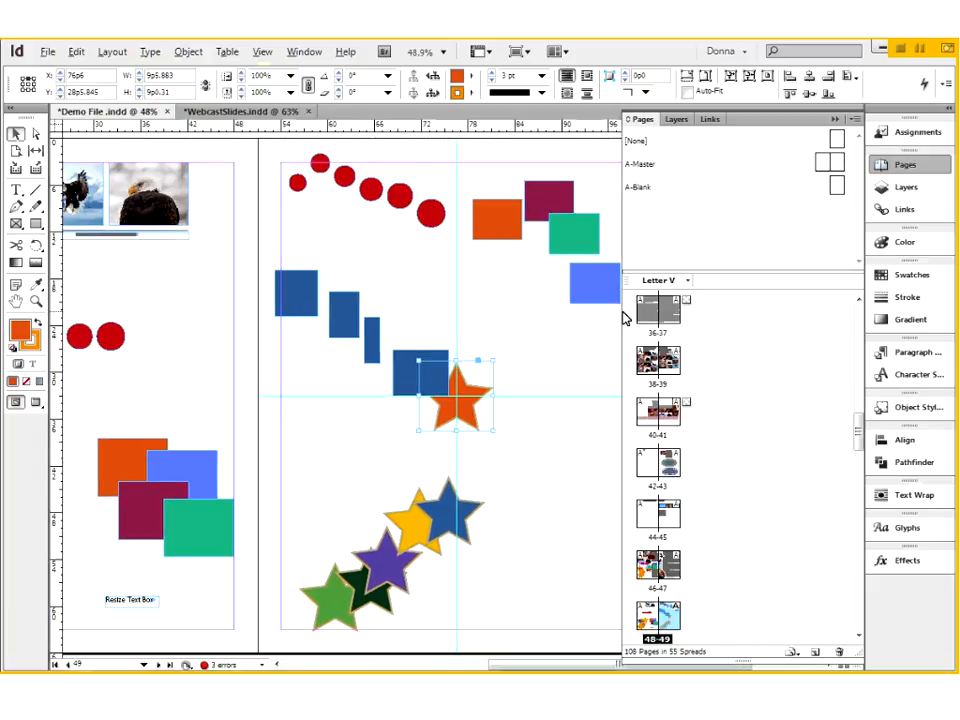
drag(672, 318, 780, 318)
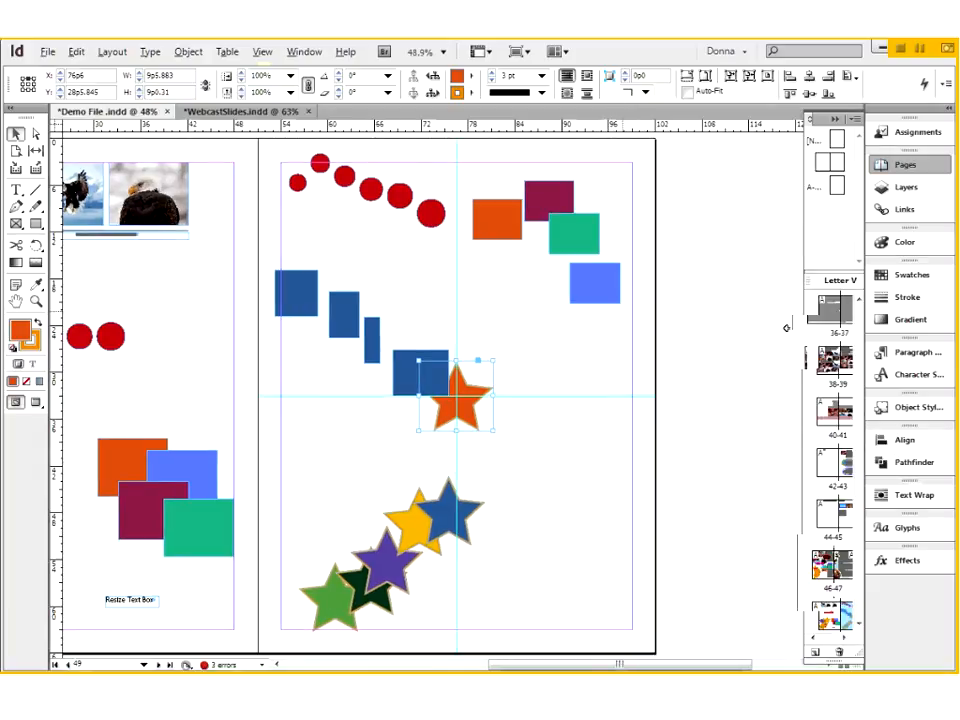
click(113, 52)
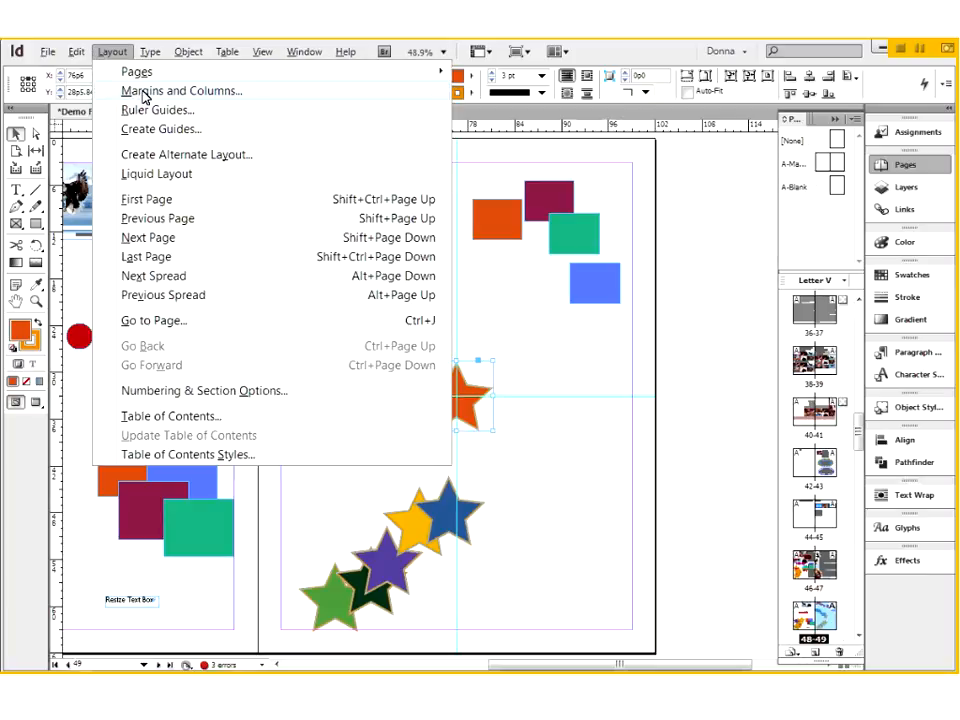
click(145, 92)
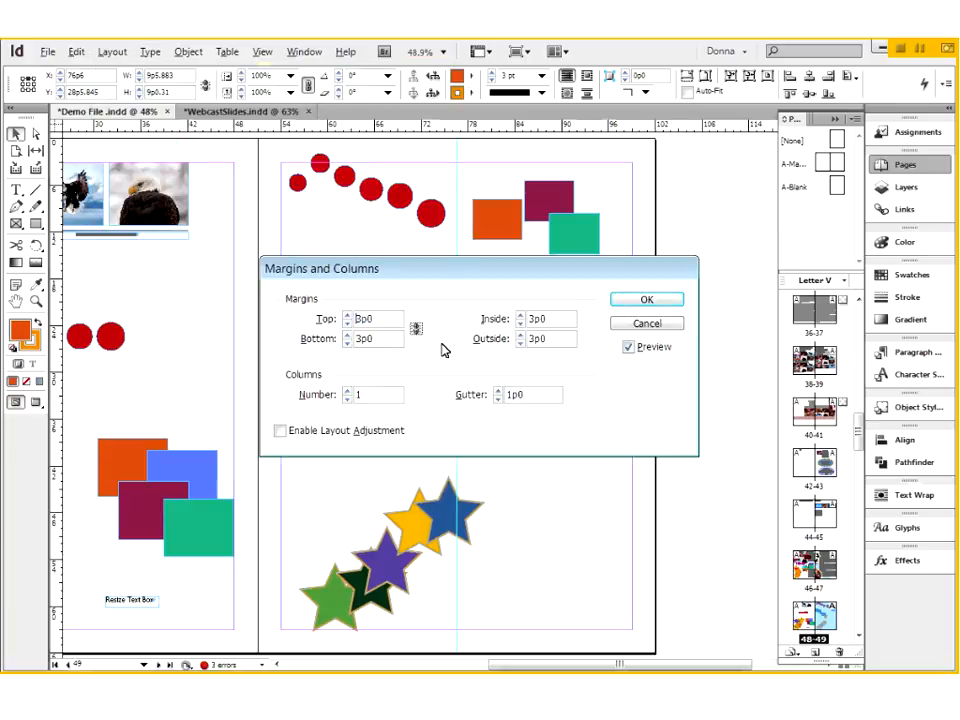
click(528, 339)
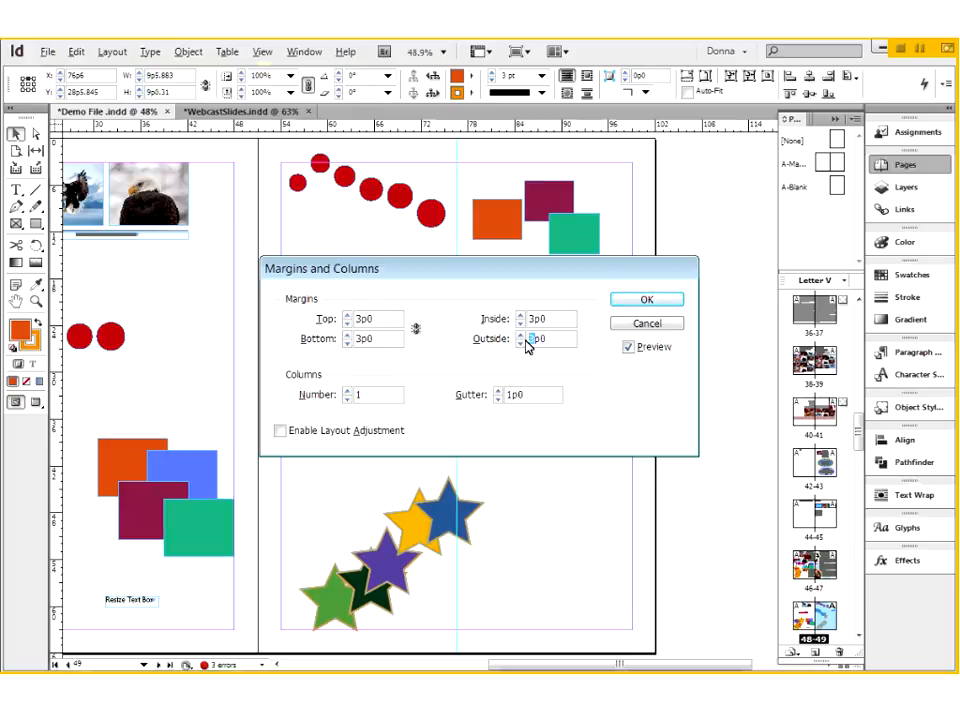
text(6)
click(647, 300)
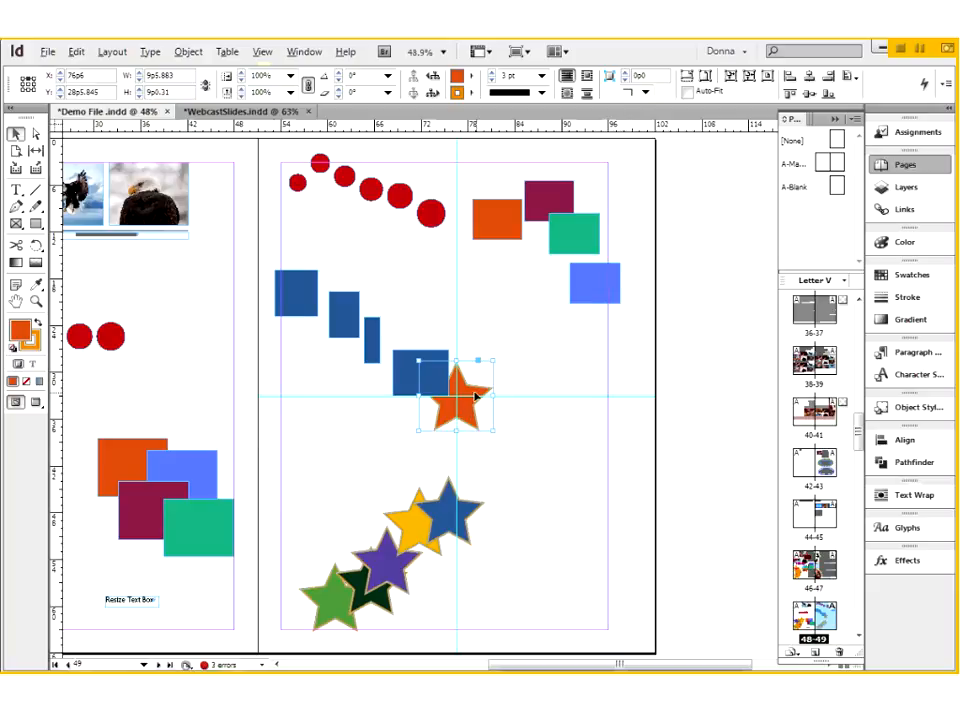
- Align the orange star's horizontal centre to the page margins
click(897, 445)
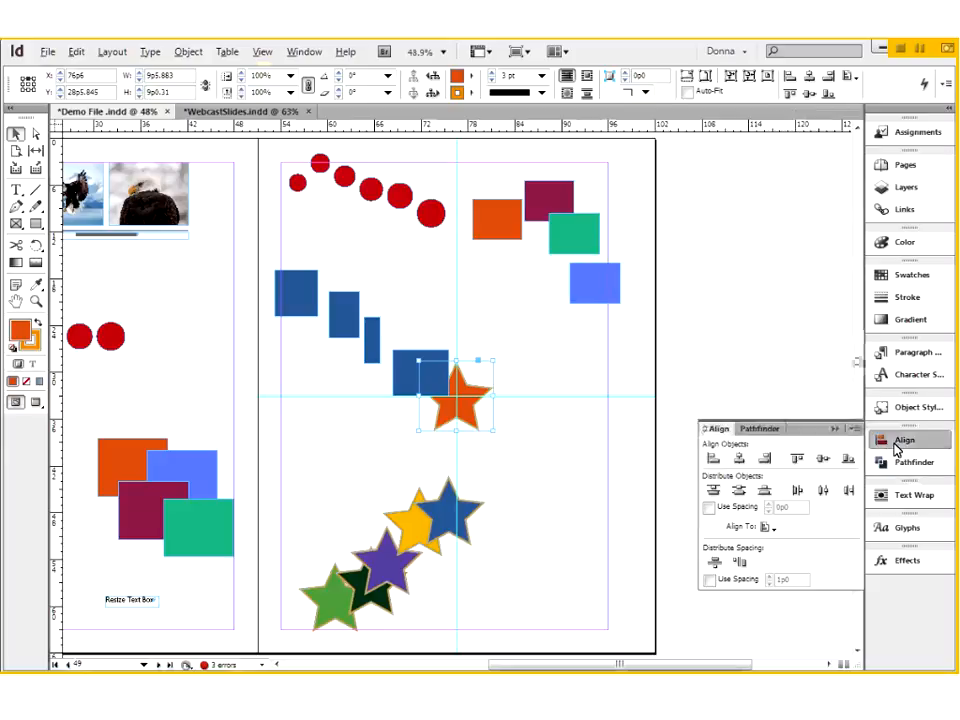
click(765, 531)
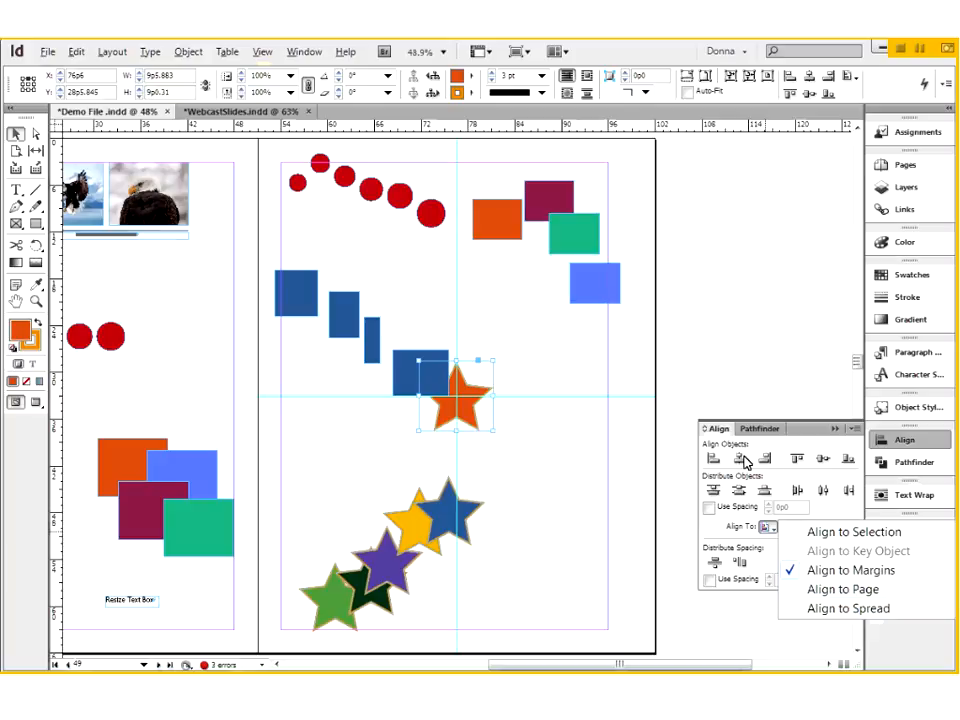
click(739, 458)
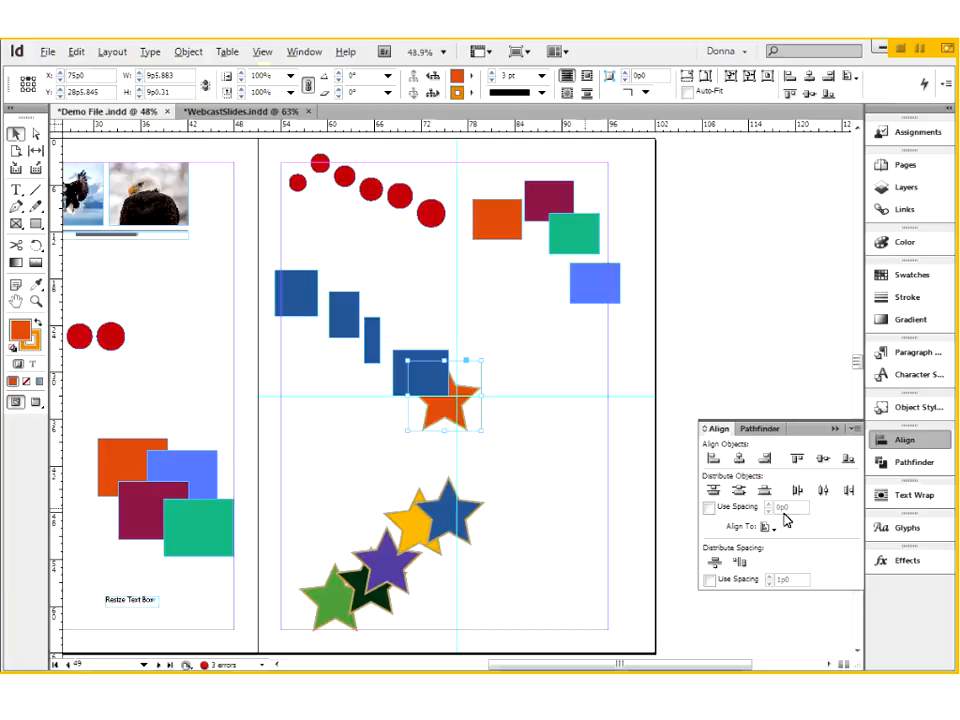
click(765, 528)
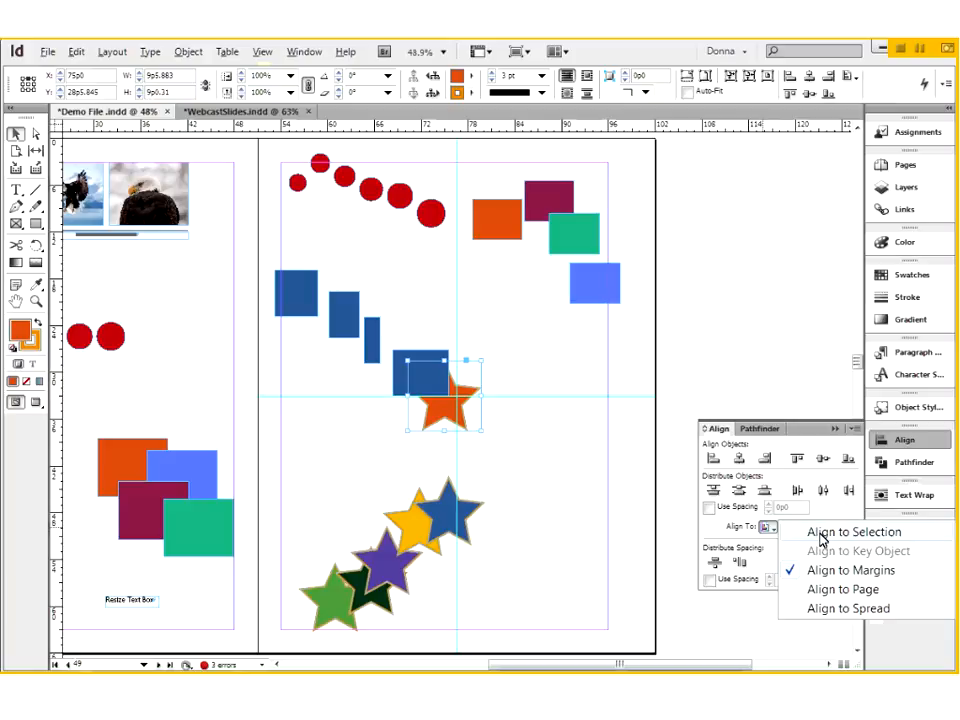
- Try aligning the orange and green rectangles near the page's top by their horizontal centres relative to the margins
click(507, 228)
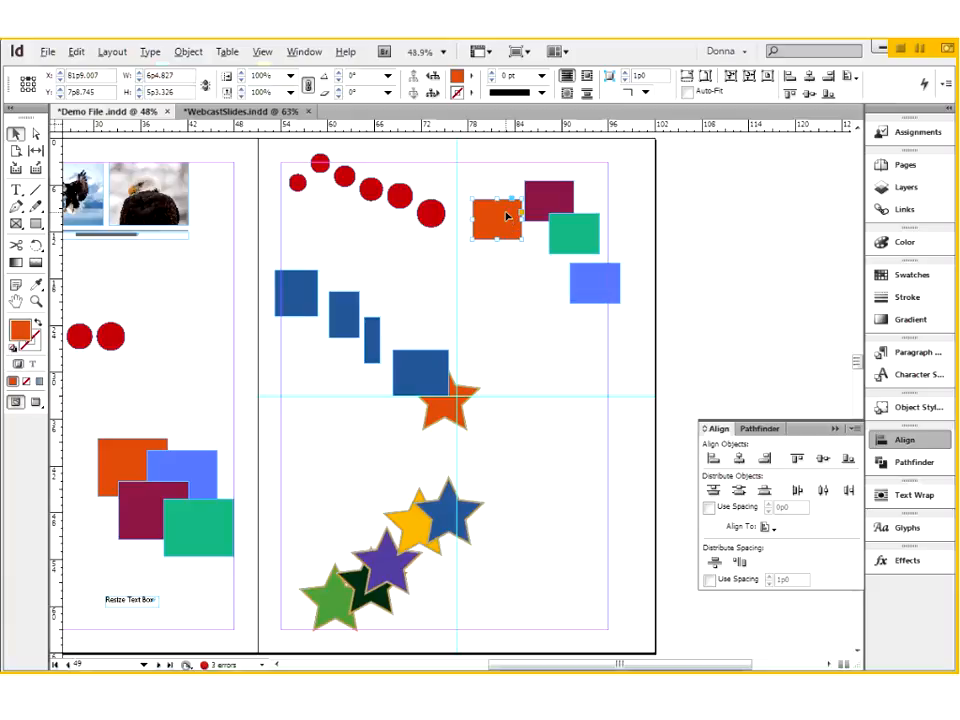
shift+click(570, 242)
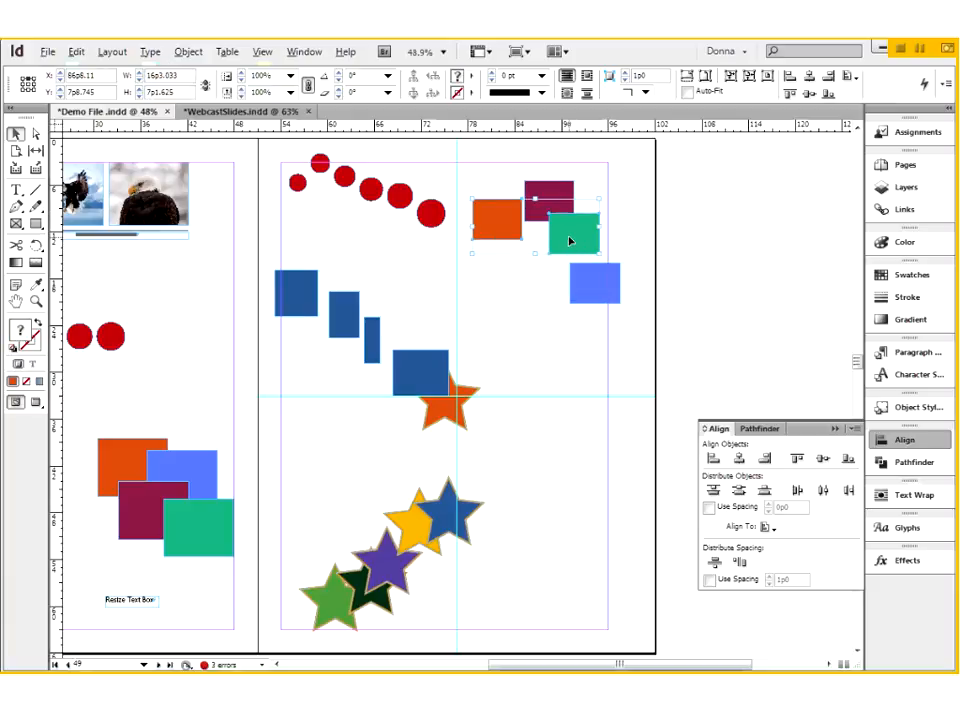
click(739, 458)
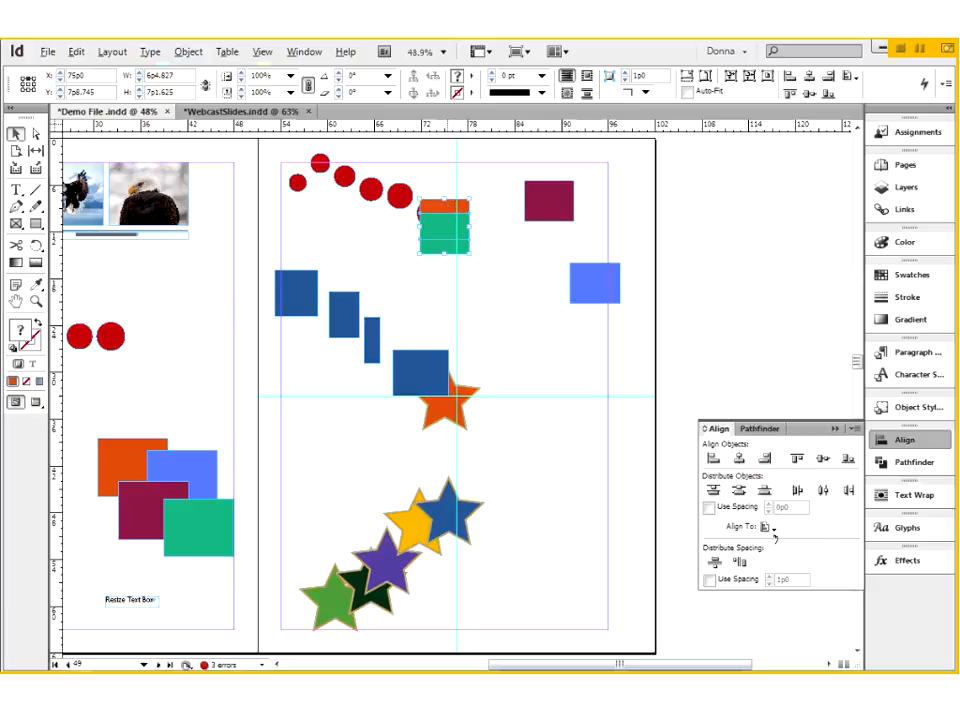
click(767, 528)
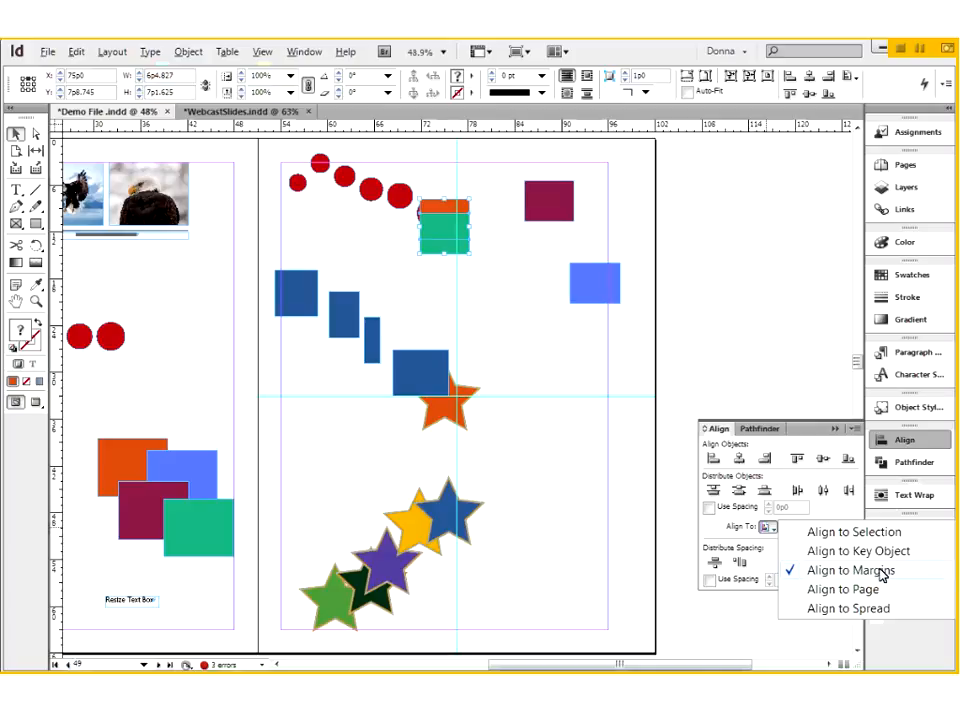
click(489, 296)
- Undo the recent edits back to the orange star's horizontal centring on the page
key(ctrl+z)
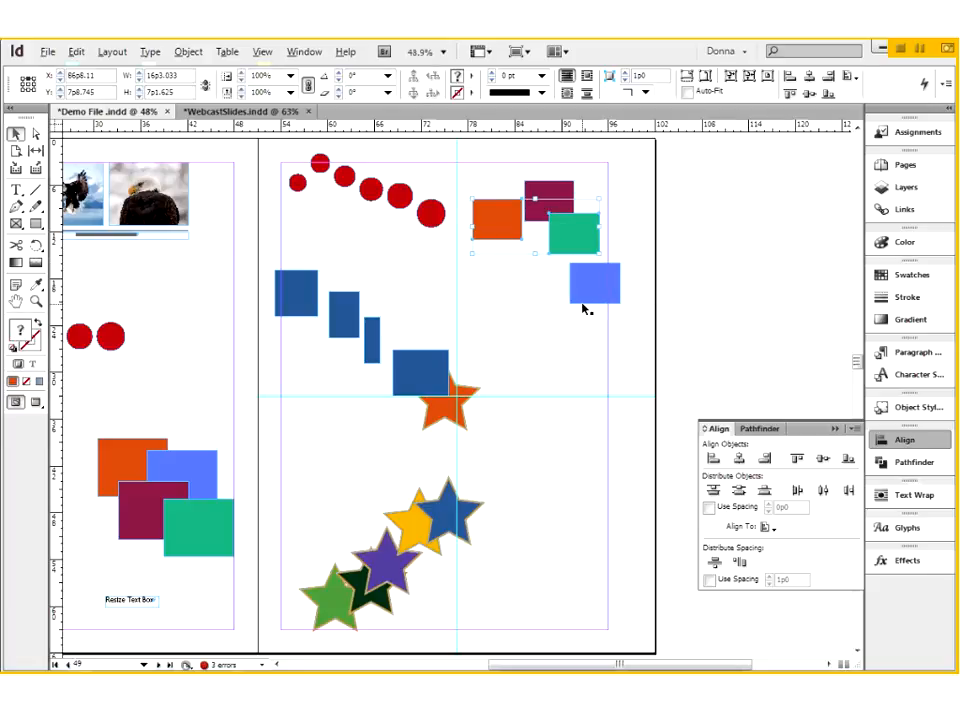
key(ctrl+z)
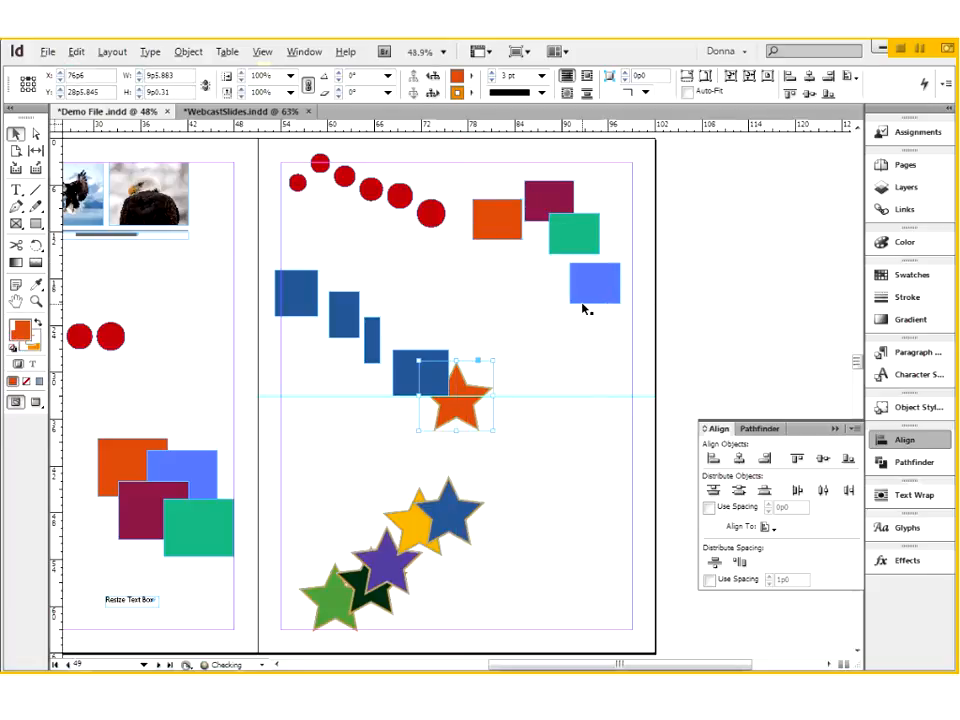
key(ctrl+z)
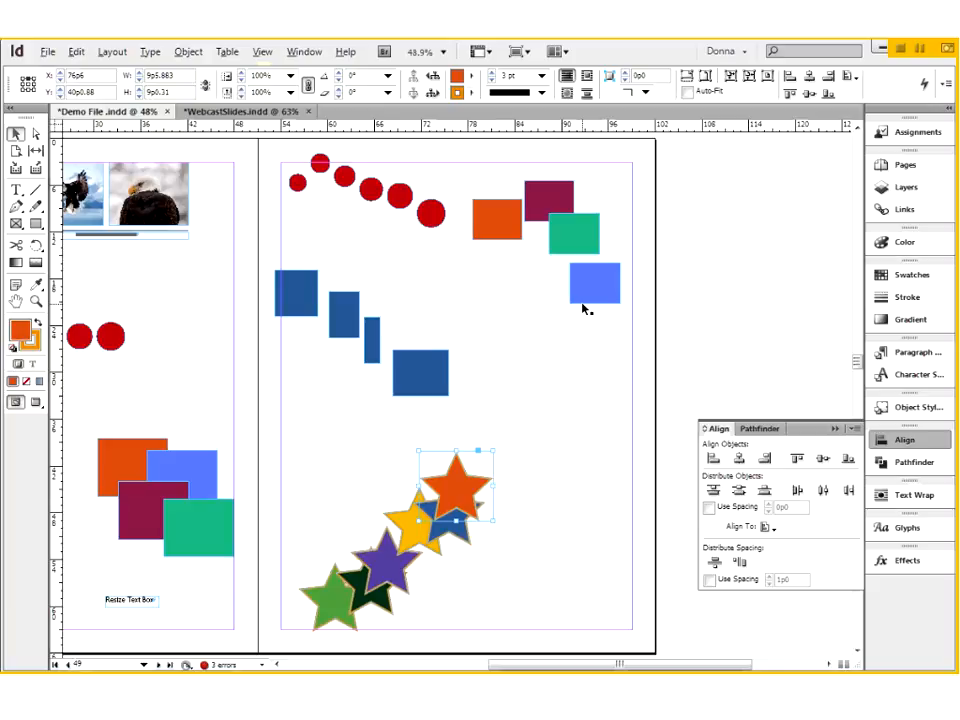
- Set the alignment reference to Align to Selection, and move the orange, maroon, green and blue rectangles together slightly down the page
click(767, 526)
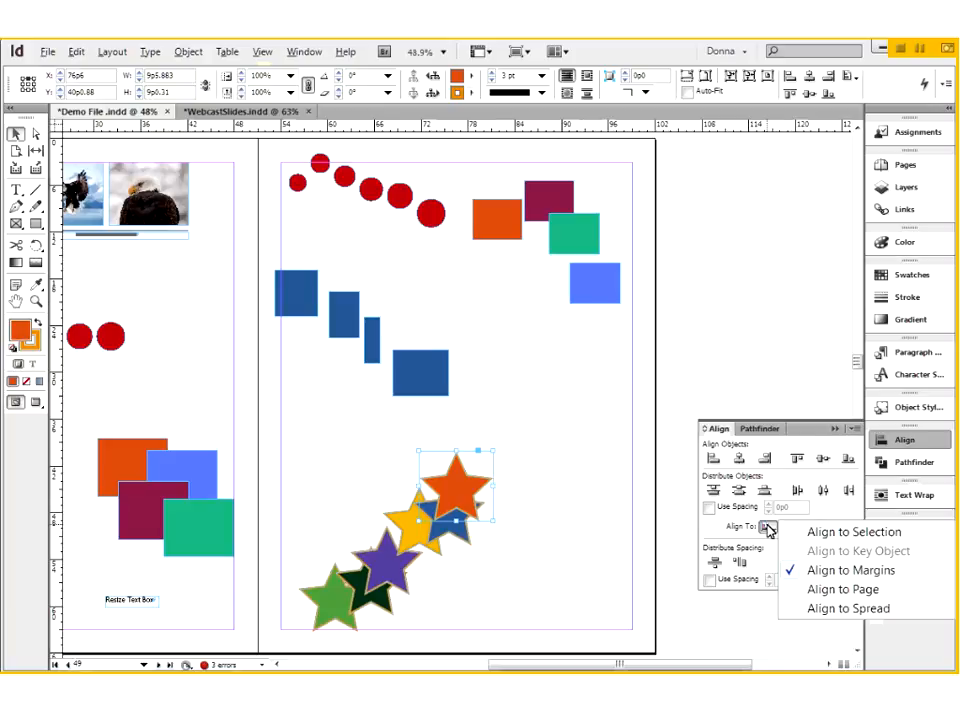
click(836, 531)
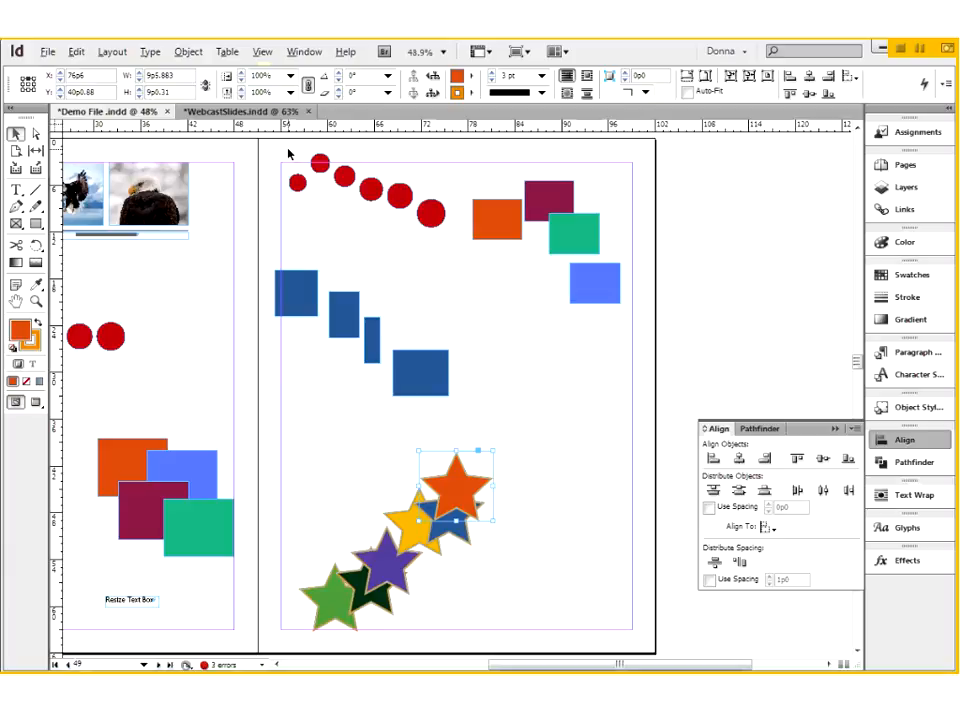
drag(489, 182, 605, 337)
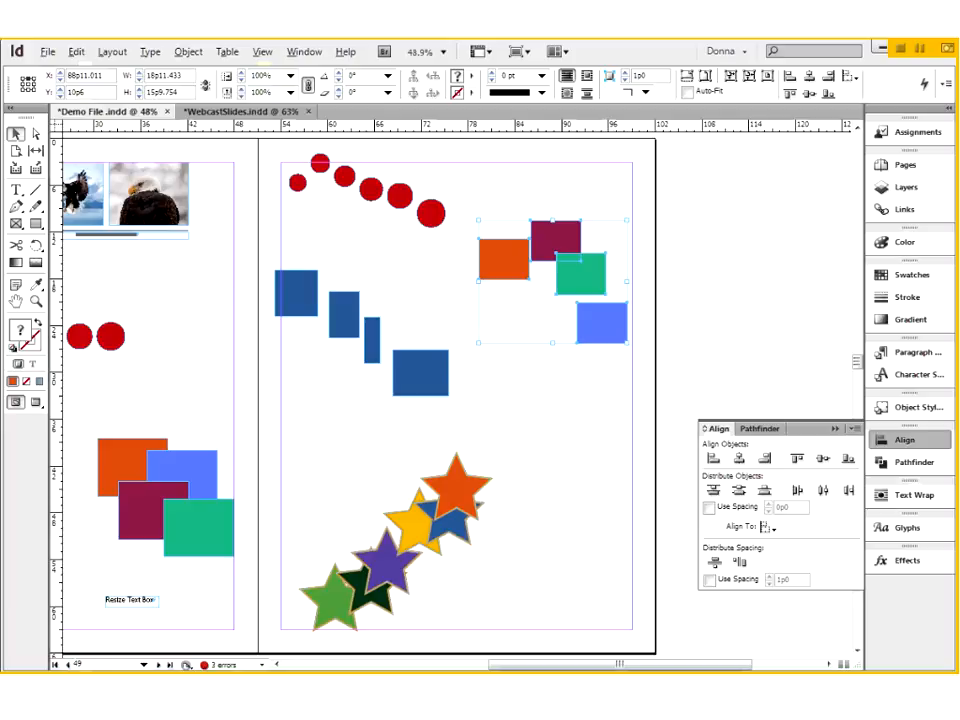
- Try aligning the four coloured rectangles by their vertical centres, undoing the alignment
click(822, 459)
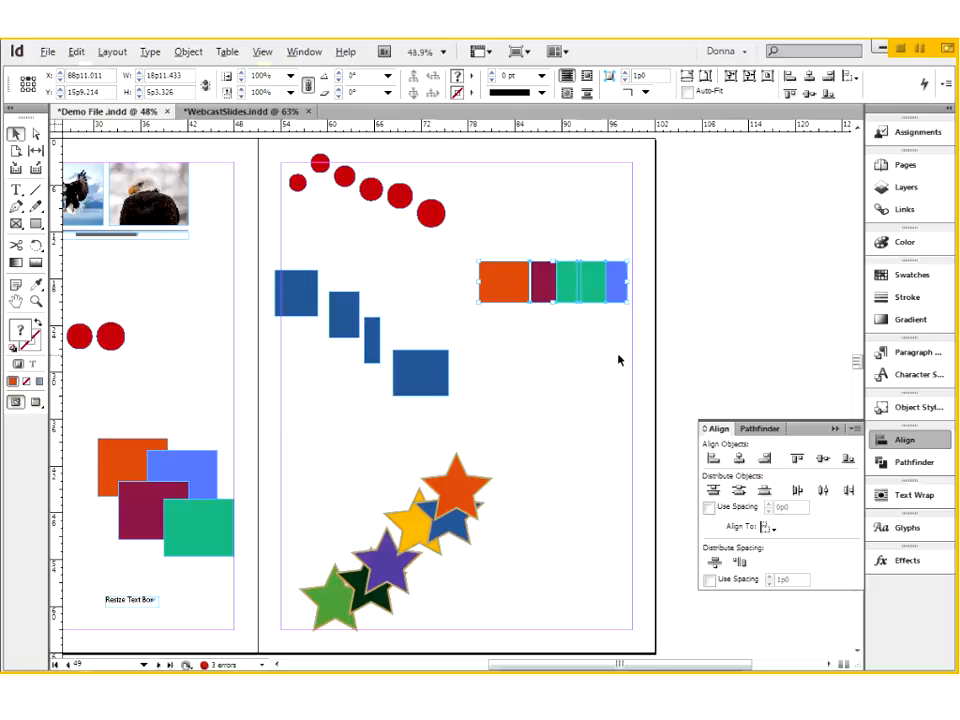
key(ctrl+z)
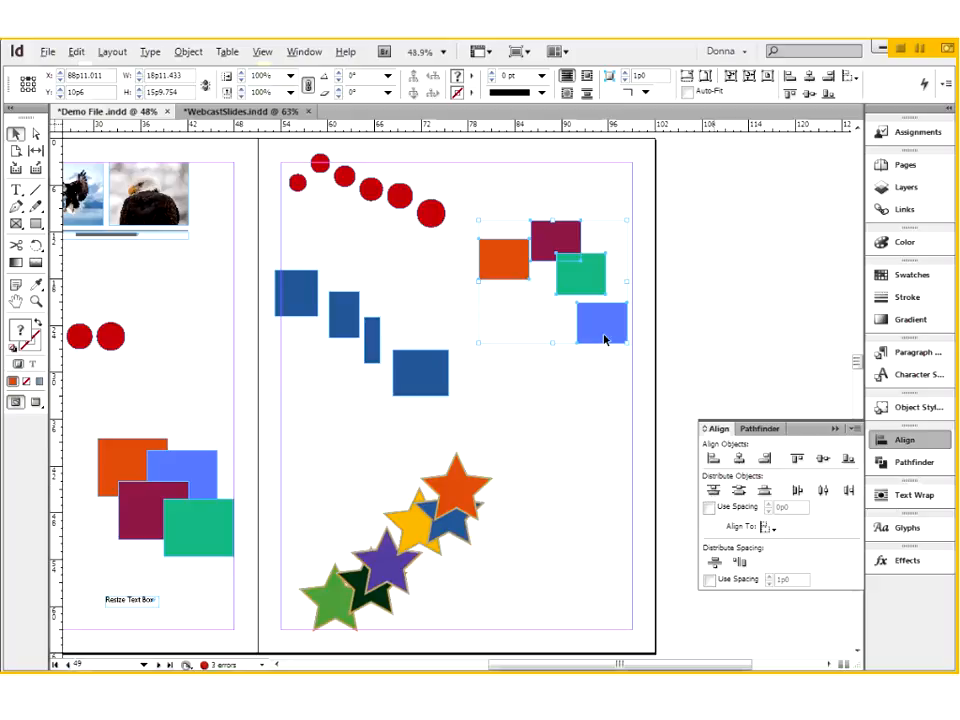
- Distribute the four coloured rectangles by their top edges, undoing and reapplying the distribution
drag(407, 158, 688, 415)
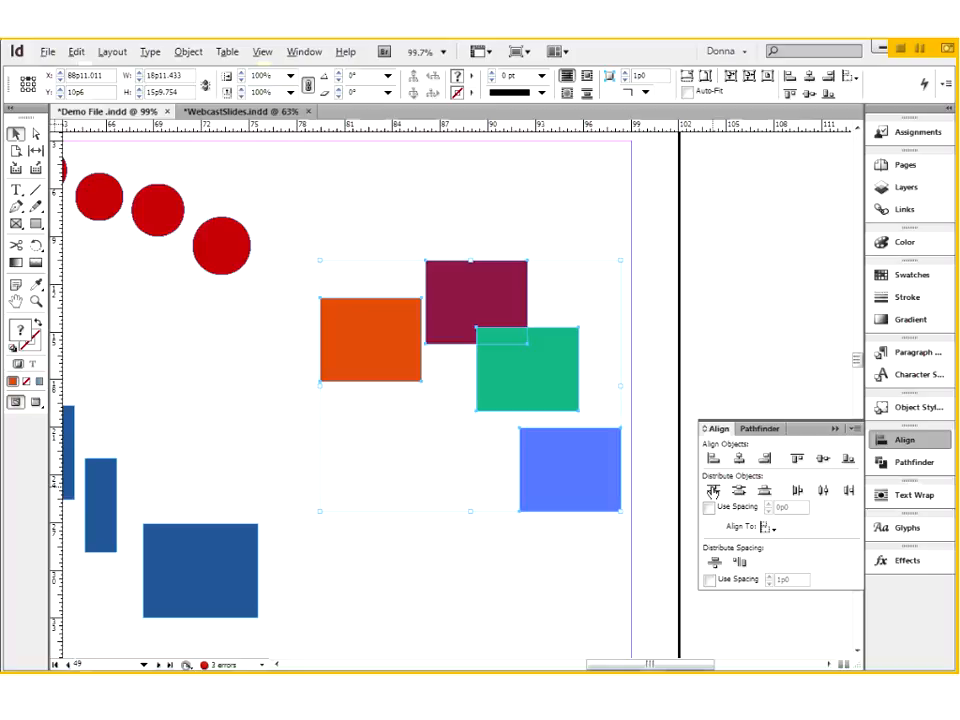
click(712, 490)
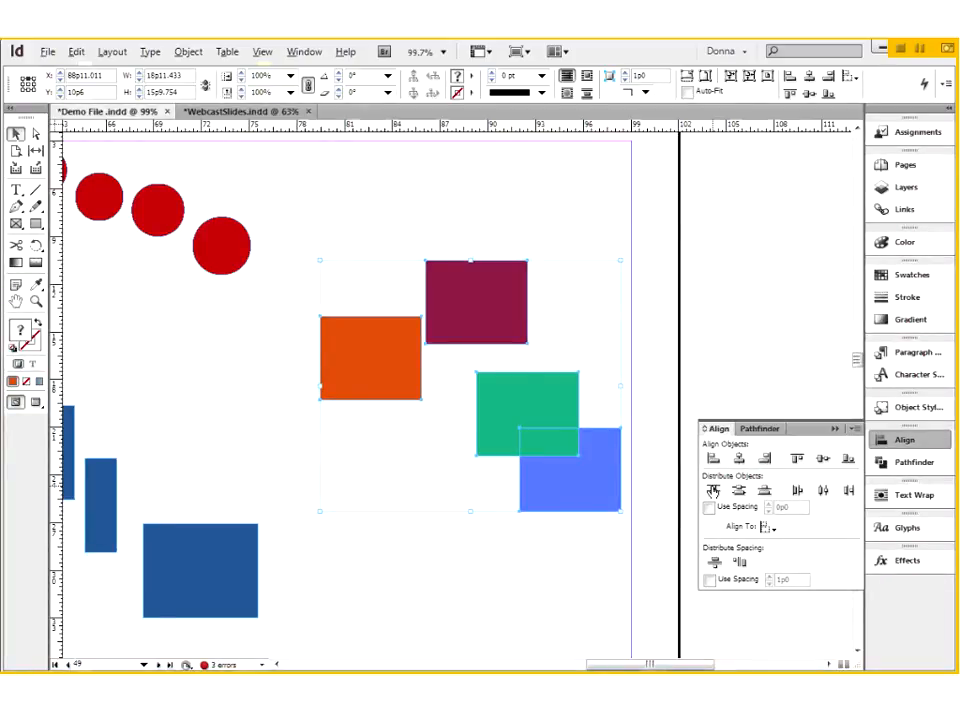
key(ctrl+z)
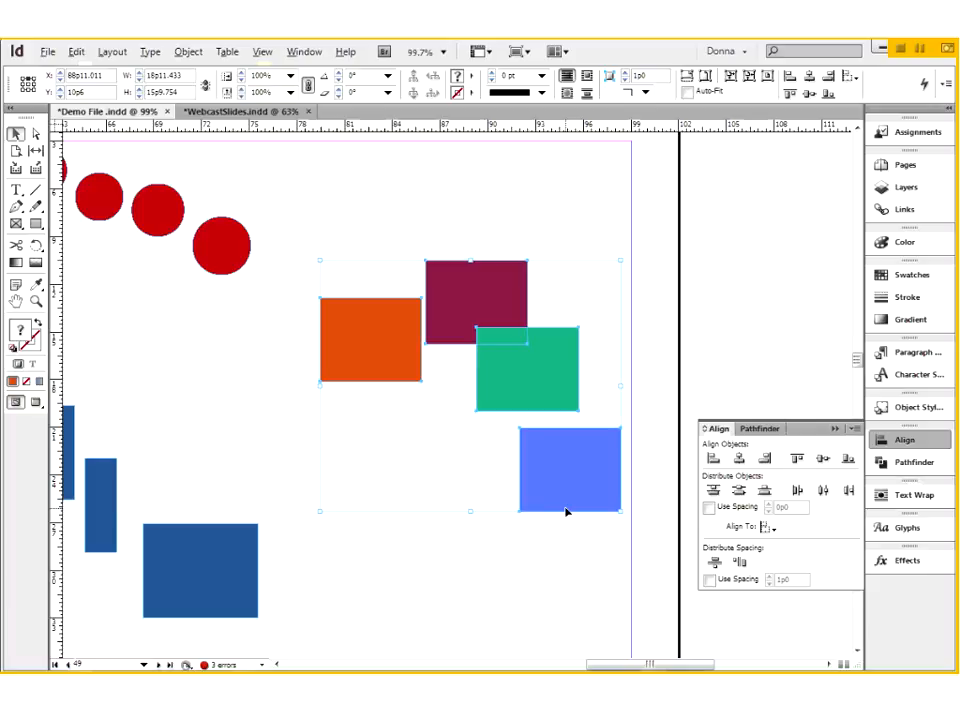
click(713, 491)
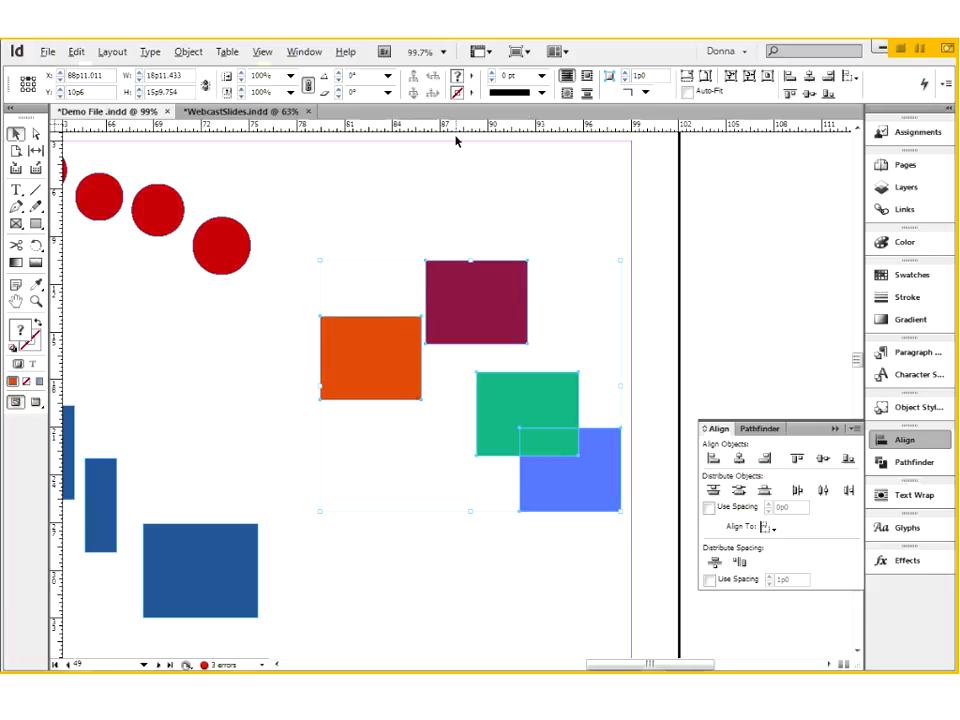
- Place horizontal ruler guides along the top edges of the orange, maroon, green and blue rectangles
drag(465, 126, 474, 316)
drag(516, 126, 522, 261)
drag(540, 127, 546, 372)
drag(566, 129, 620, 428)
drag(621, 428, 621, 428)
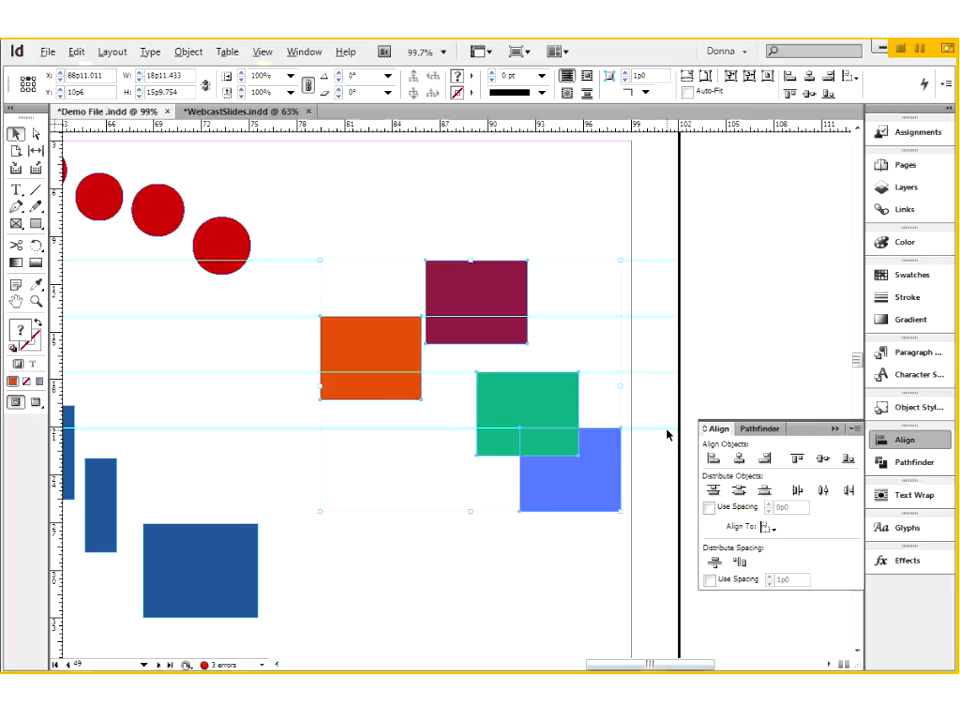
drag(648, 237, 666, 459)
drag(347, 240, 611, 484)
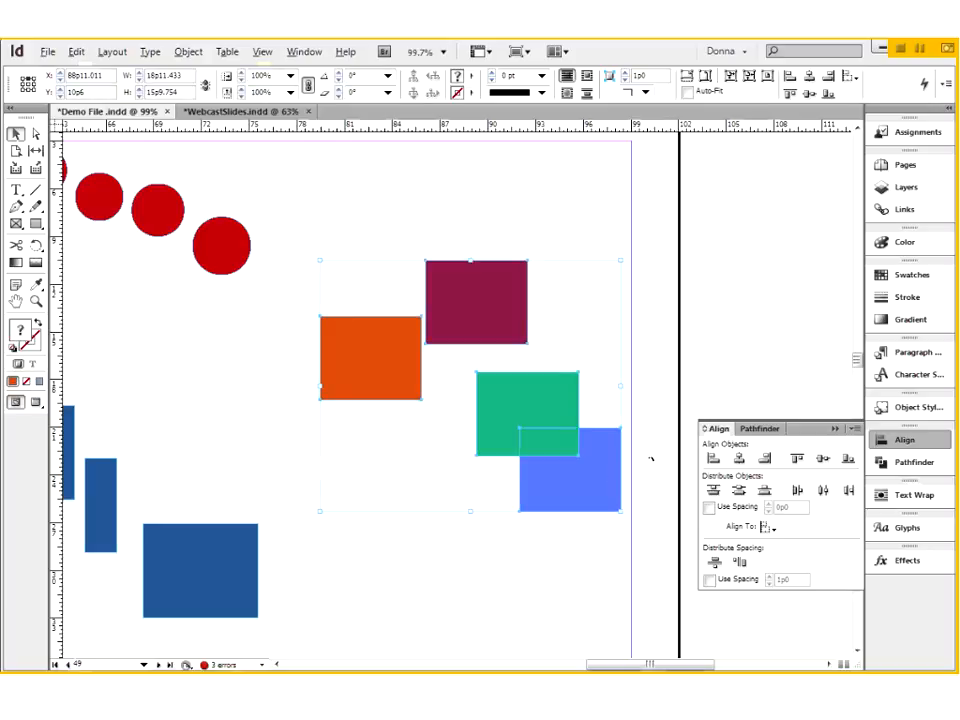
- Undo the four ruler guides and the top-edge distribution of the coloured rectangles
key(ctrl+z)
key(ctrl+z)
key(ctrl+z)
key(ctrl+z)
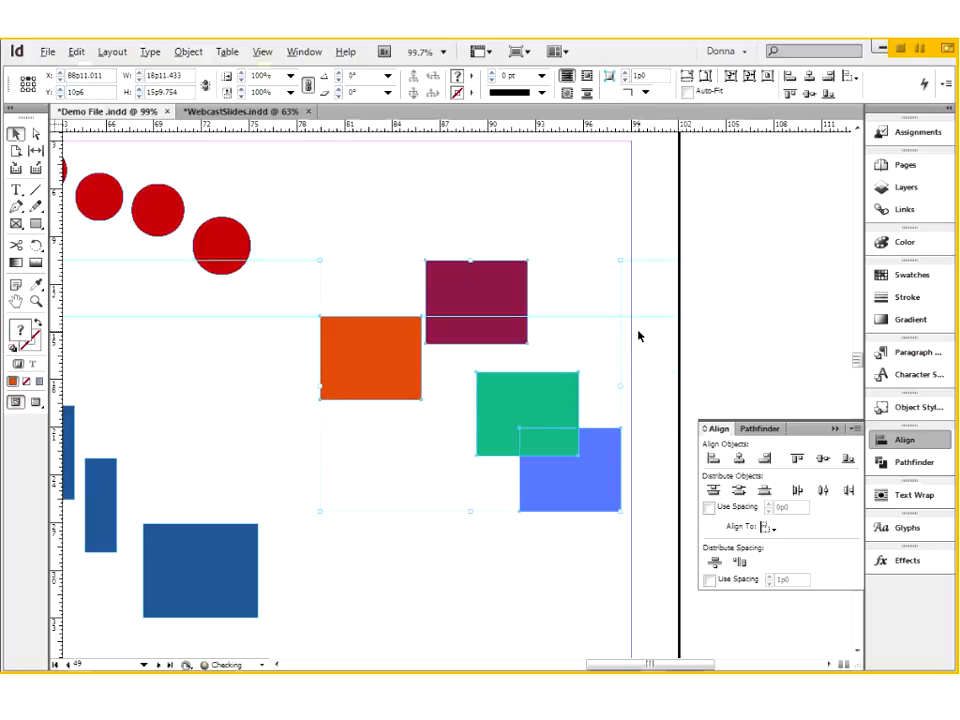
key(ctrl+z)
key(ctrl+z)
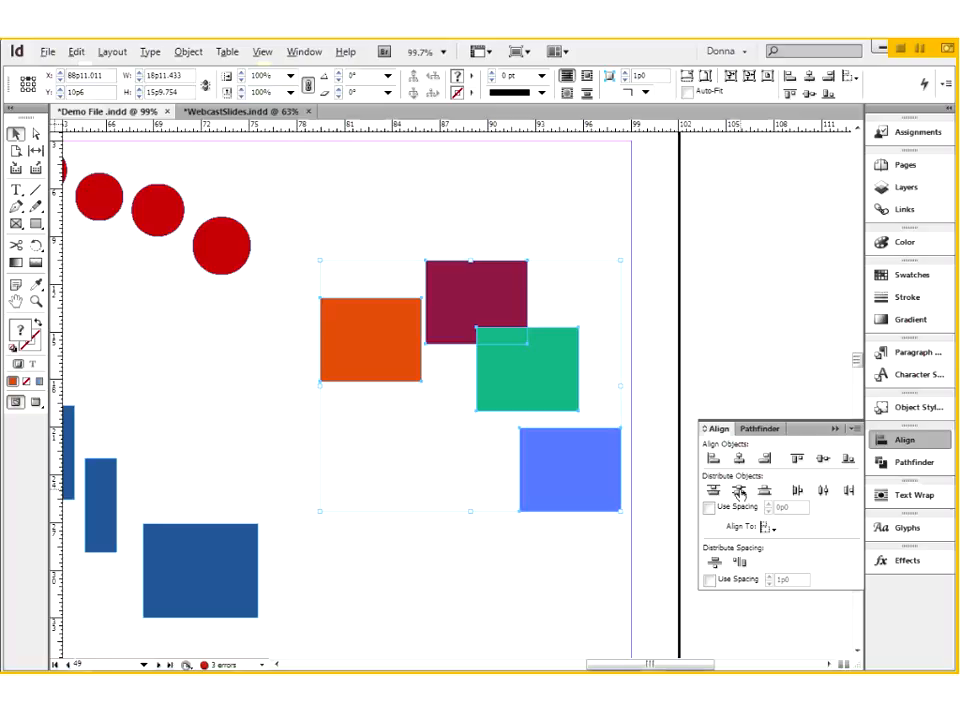
- Try distributing the four coloured rectangles by their vertical centres and by their bottom edges, undoing each distribution
click(738, 491)
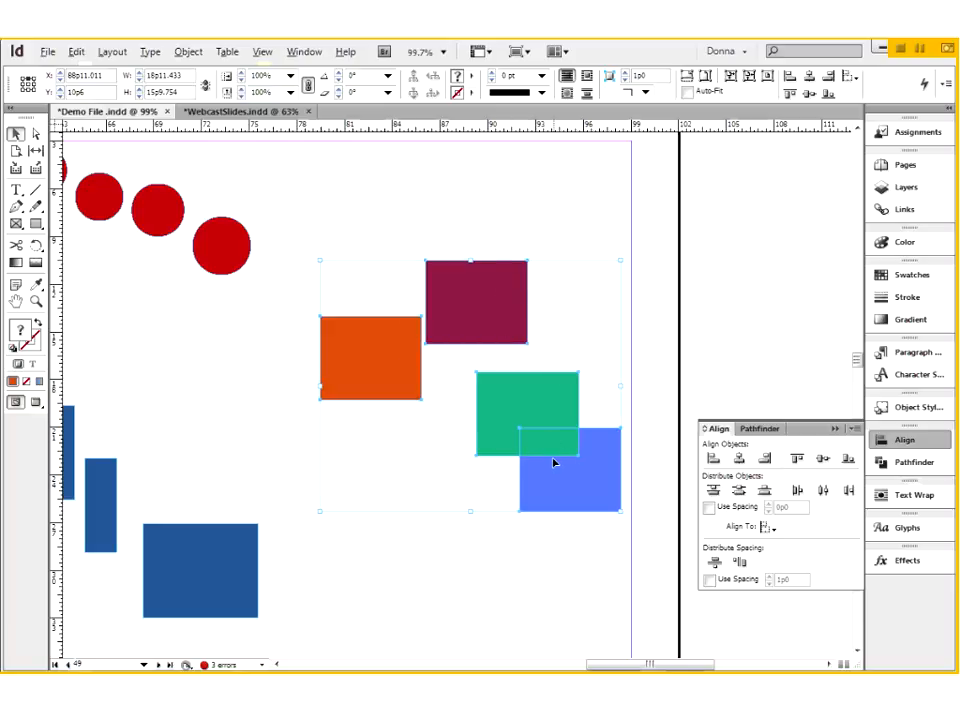
click(764, 490)
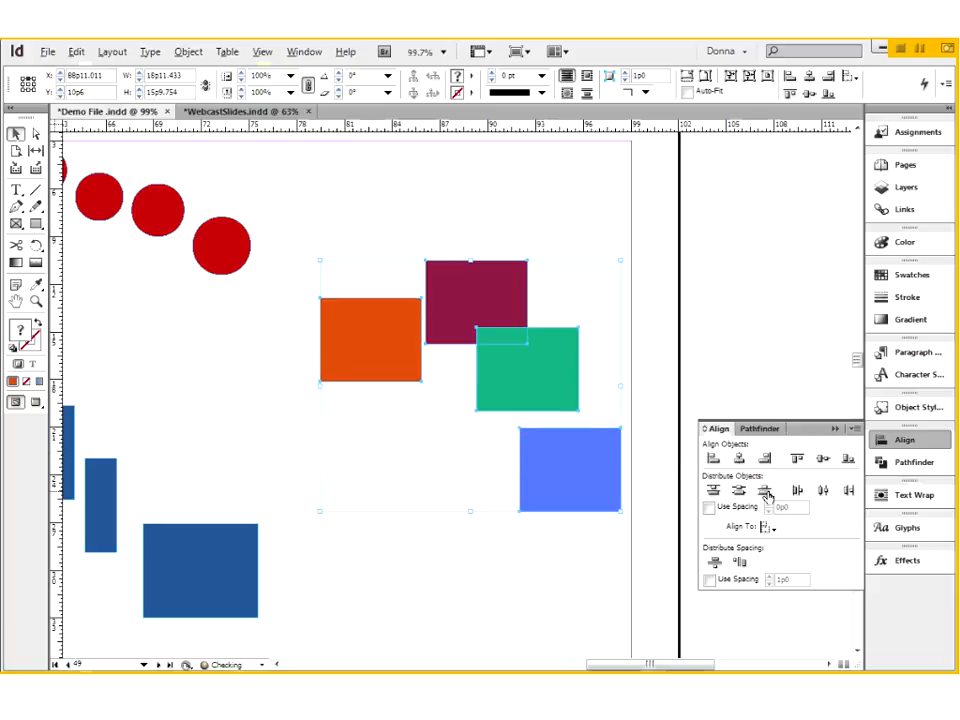
click(764, 491)
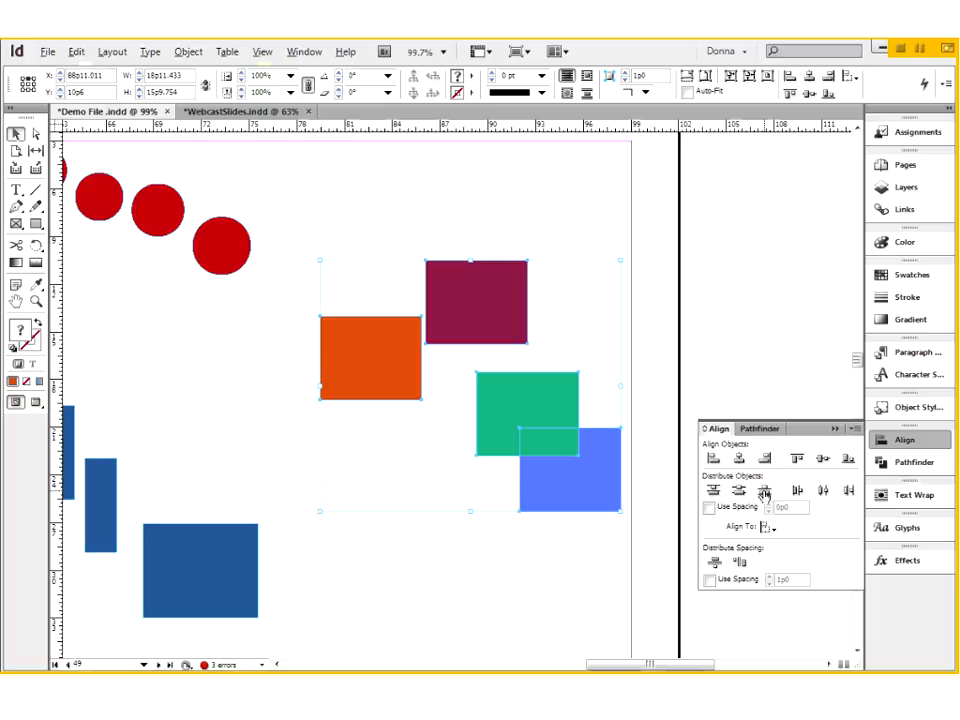
key(ctrl+z)
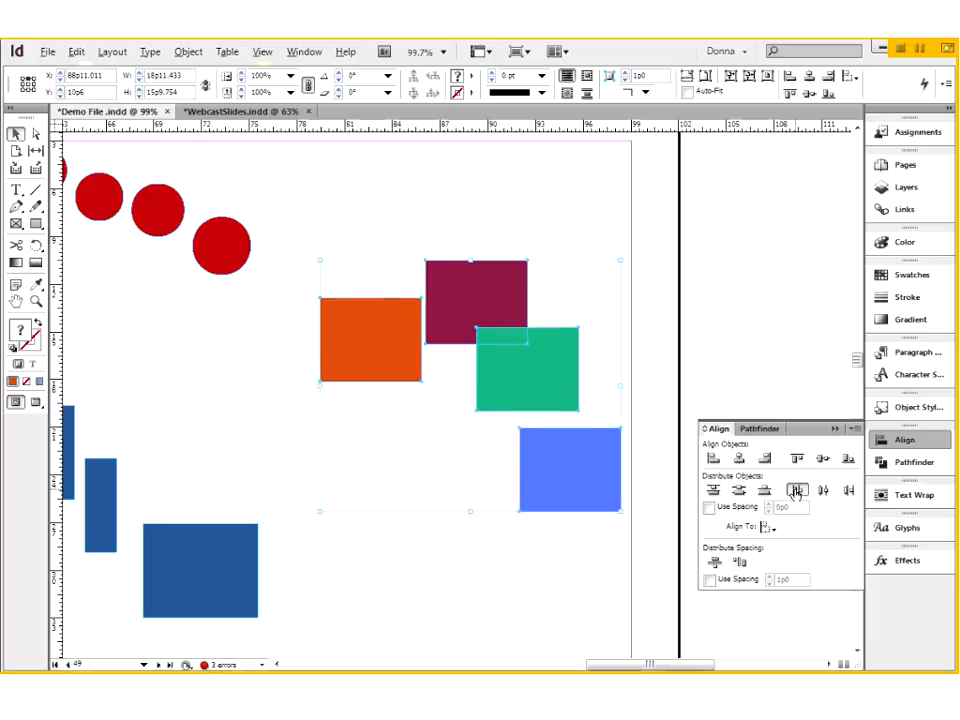
- Try distributing the four coloured rectangles by their left edges, horizontal centres and right edges, undoing each distribution
click(797, 490)
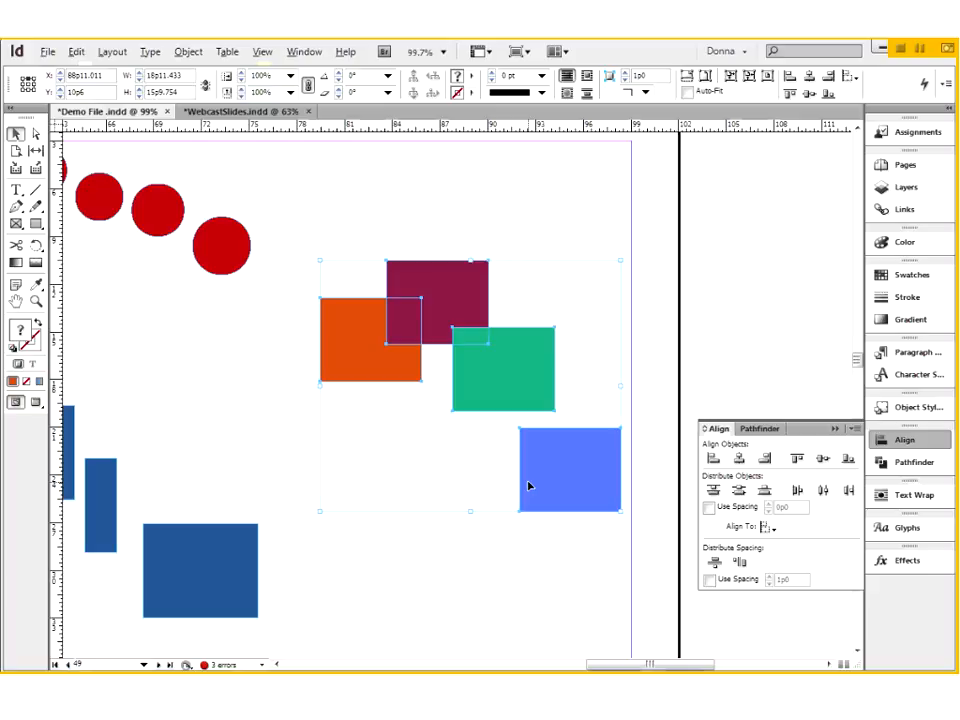
key(ctrl+z)
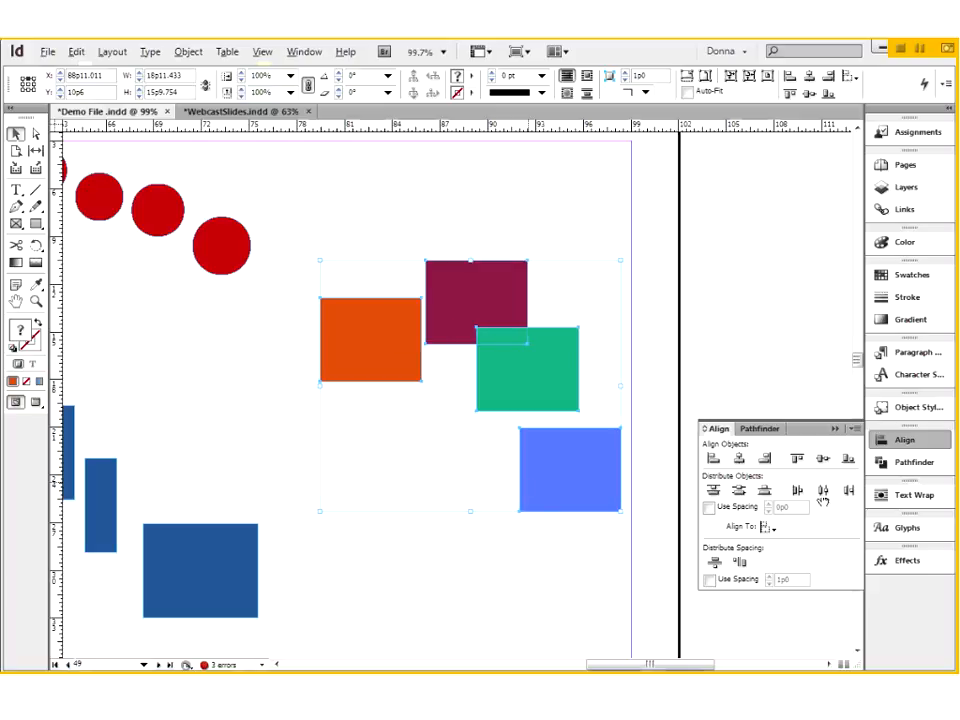
click(825, 490)
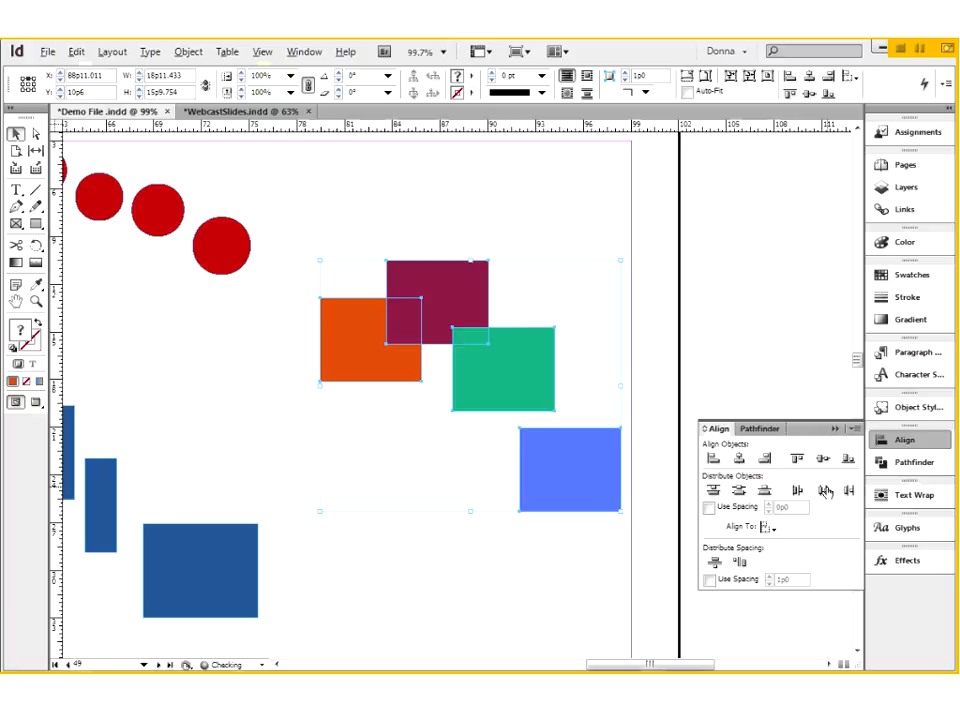
key(ctrl+z)
click(848, 490)
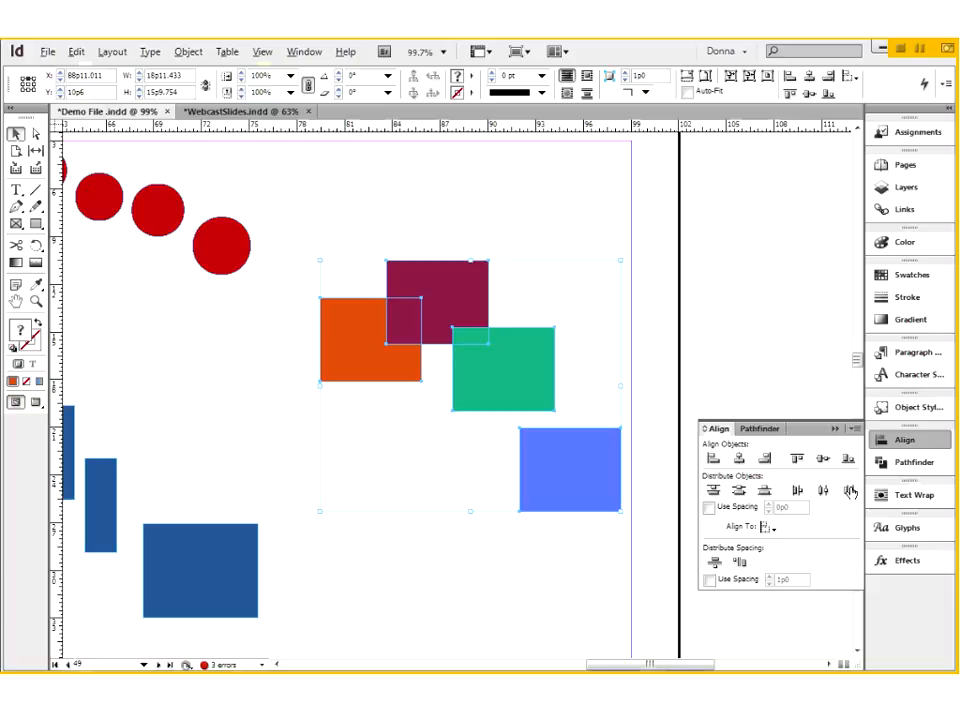
key(ctrl+z)
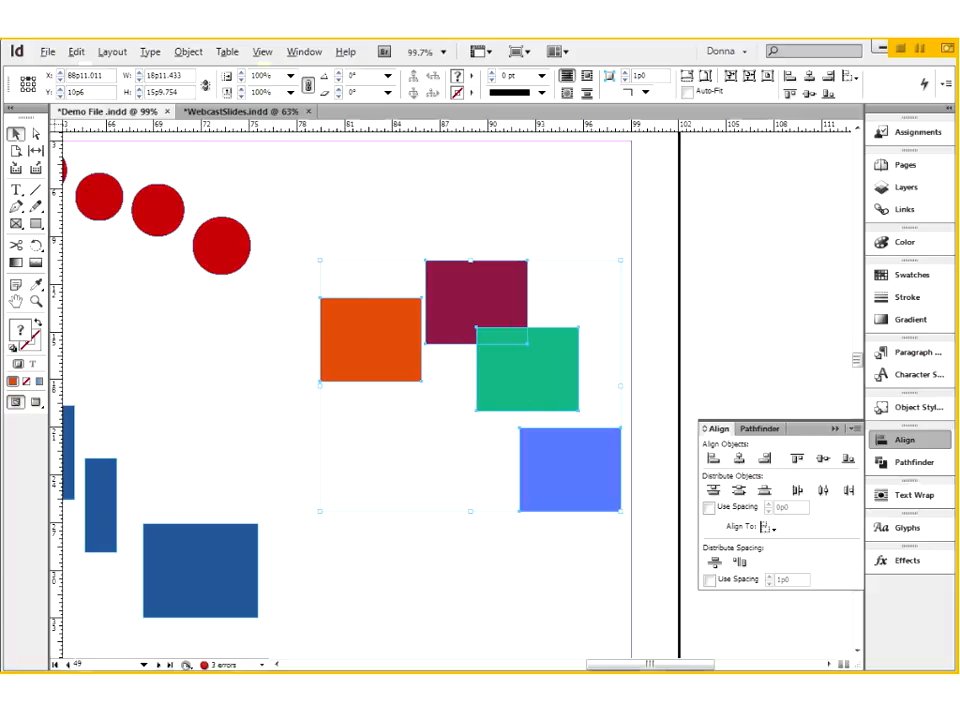
- Spread the orange, maroon, green and blue rectangles apart into a horizontal row and align their top edges
click(797, 459)
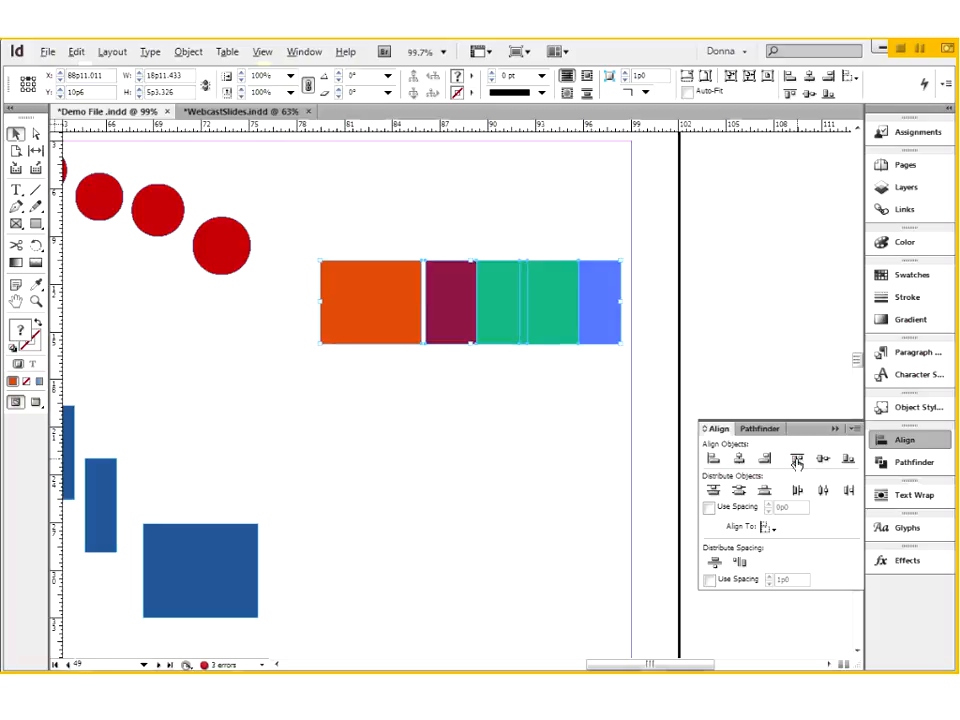
click(460, 430)
drag(343, 312, 302, 312)
drag(700, 315, 702, 315)
drag(545, 310, 597, 313)
drag(448, 308, 408, 330)
drag(538, 321, 512, 332)
drag(360, 223, 638, 313)
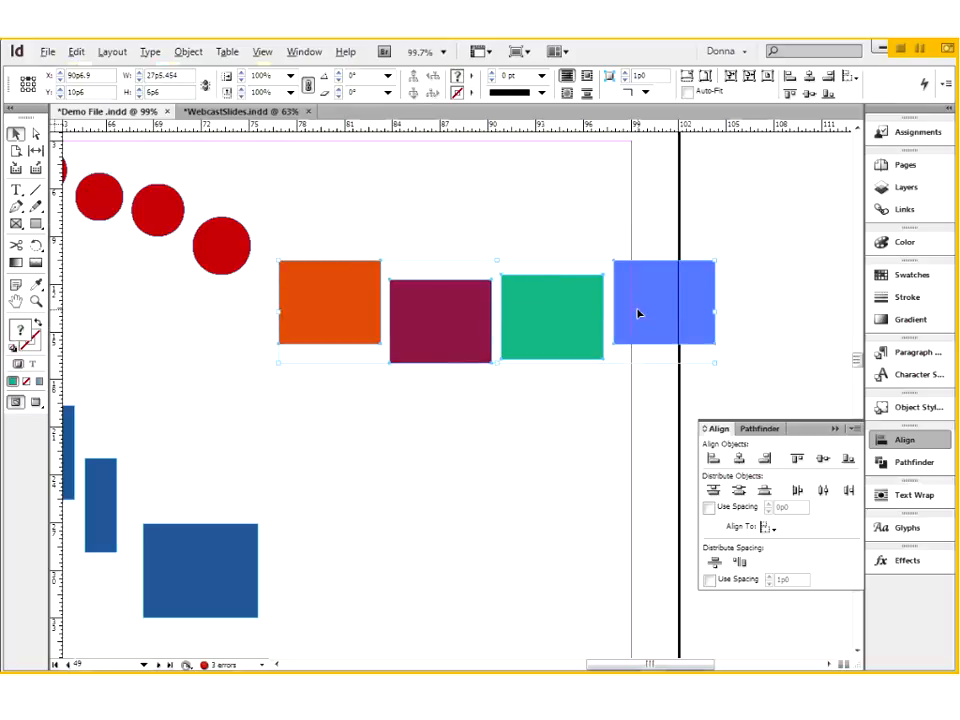
click(799, 459)
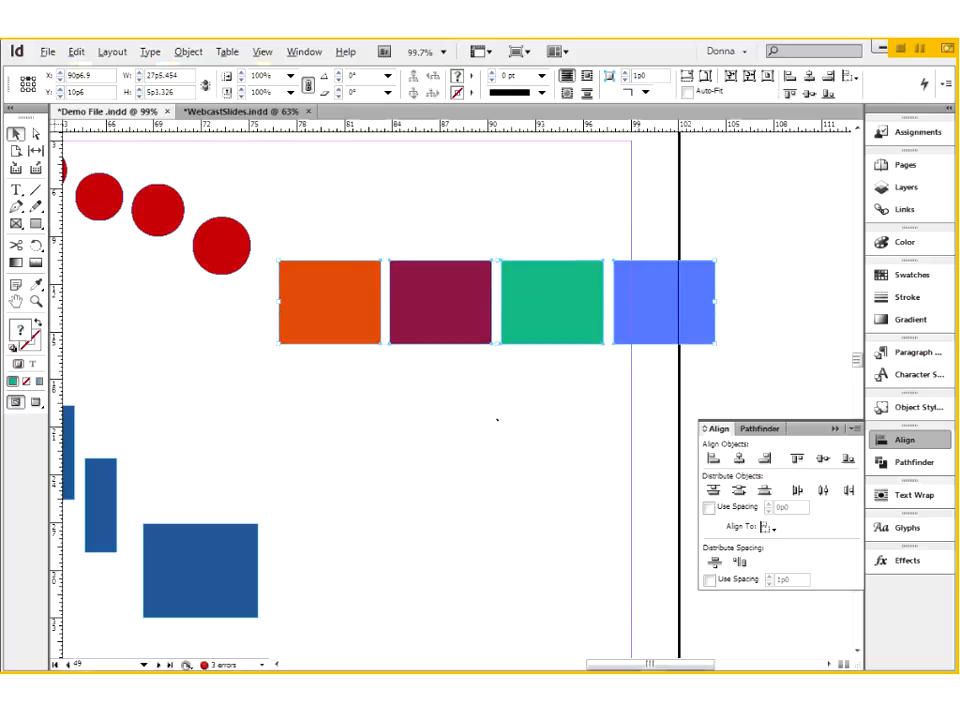
- Nudge the blue rectangle slightly to the right, and try distributing the four coloured rectangles by their horizontal centres, undoing the distribution
click(699, 317)
key(Right)
key(Right)
key(Right)
key(Right)
key(Right)
key(Right)
key(Right)
key(Right)
key(Right)
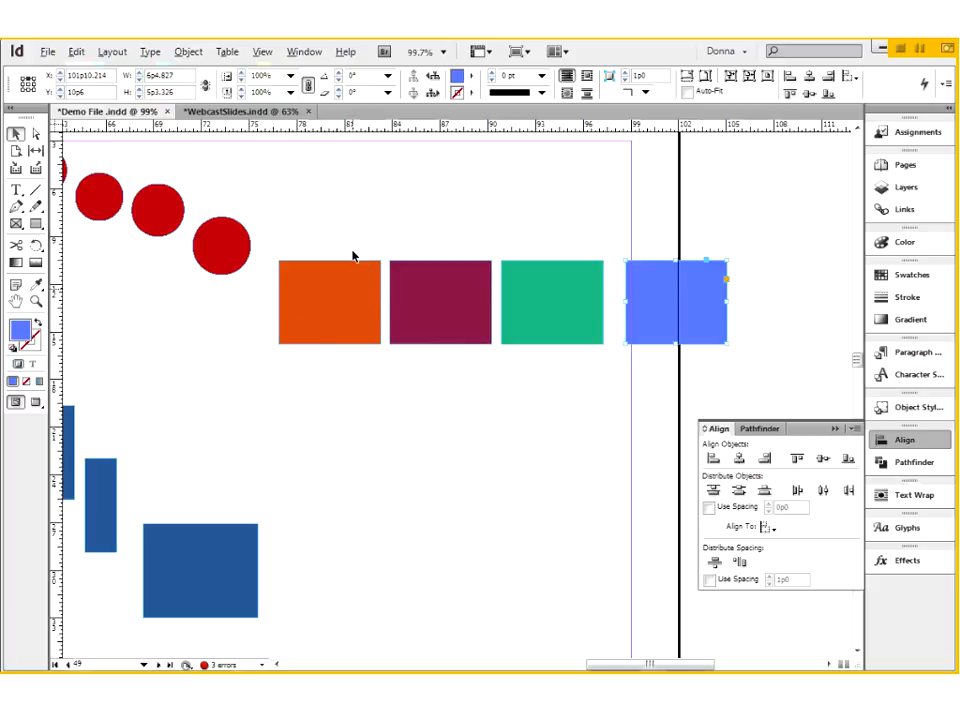
drag(355, 234, 725, 312)
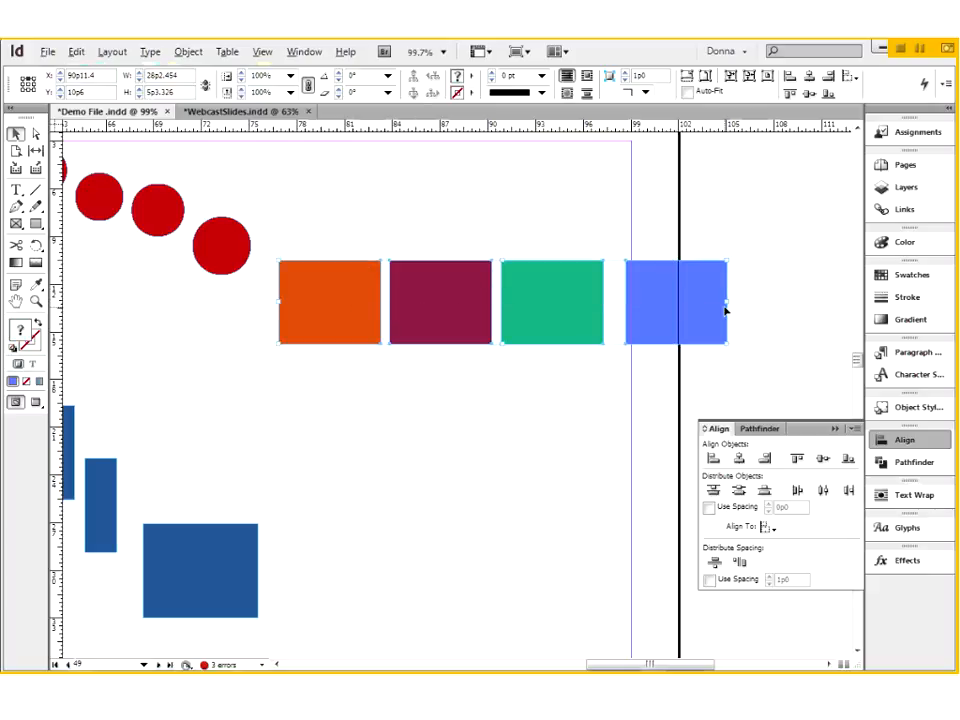
click(823, 491)
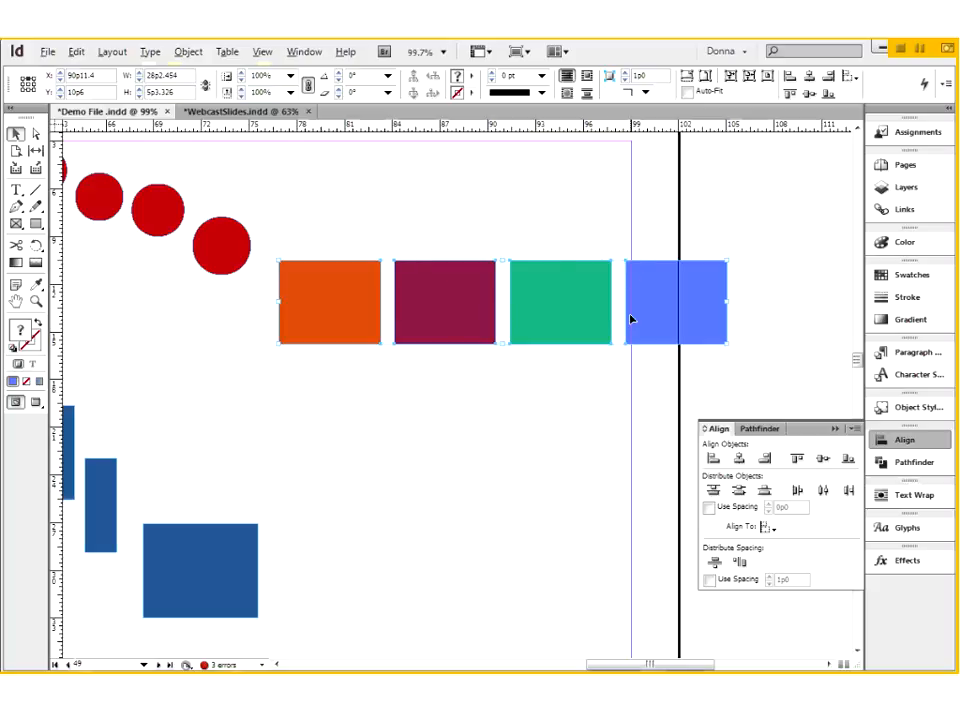
key(ctrl+z)
- Move the blue rectangle farther right and use smart spacing to place the green rectangle evenly between the maroon and blue ones
click(793, 311)
drag(662, 315, 687, 317)
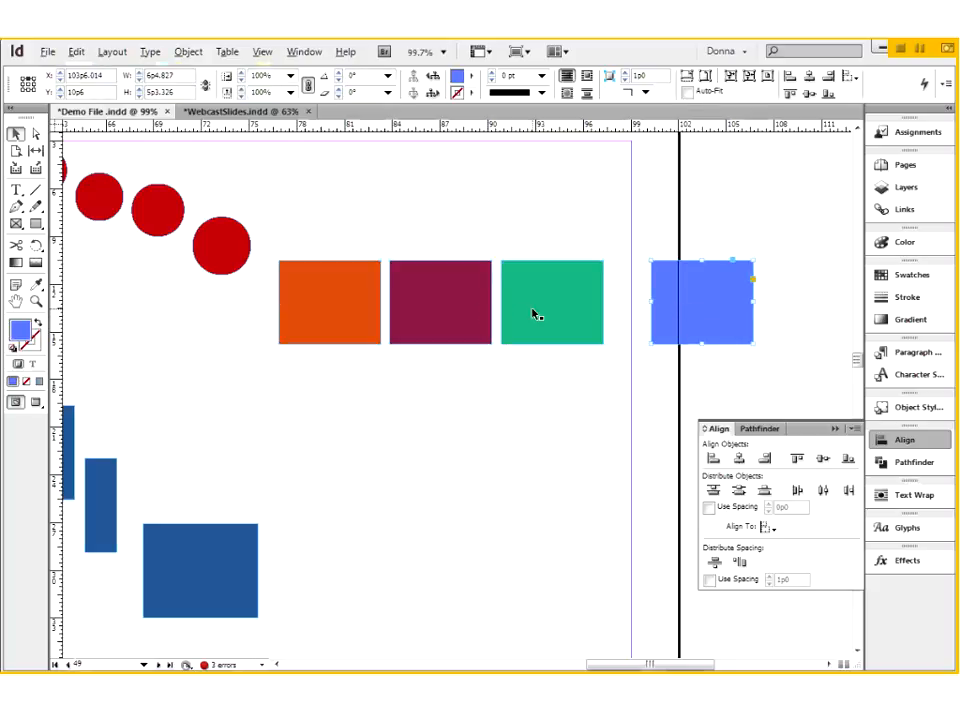
drag(535, 315, 554, 314)
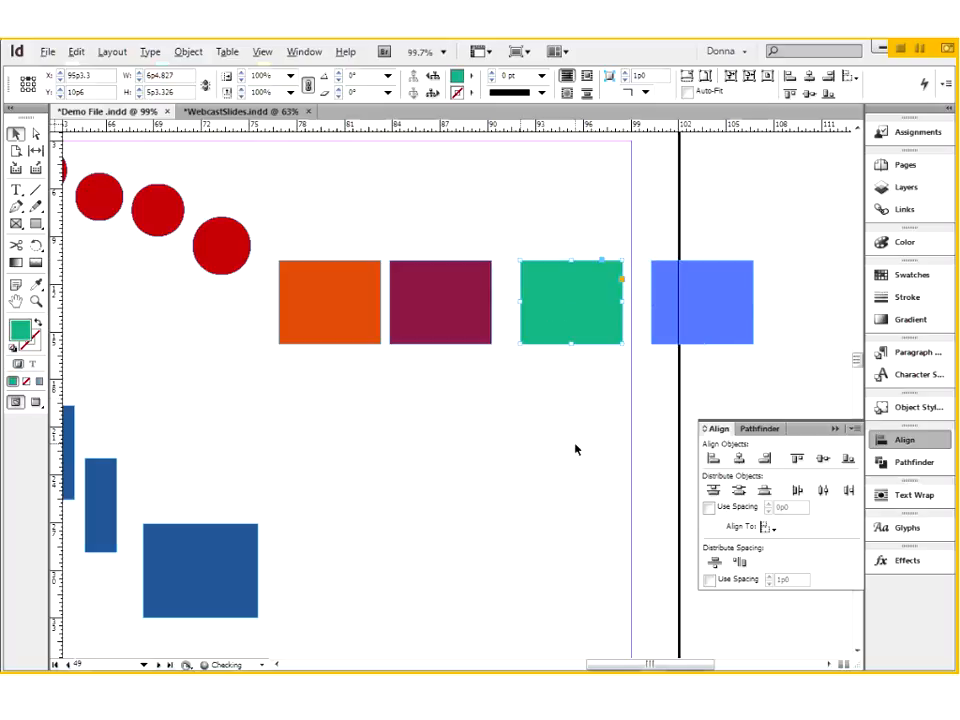
key(ctrl+z)
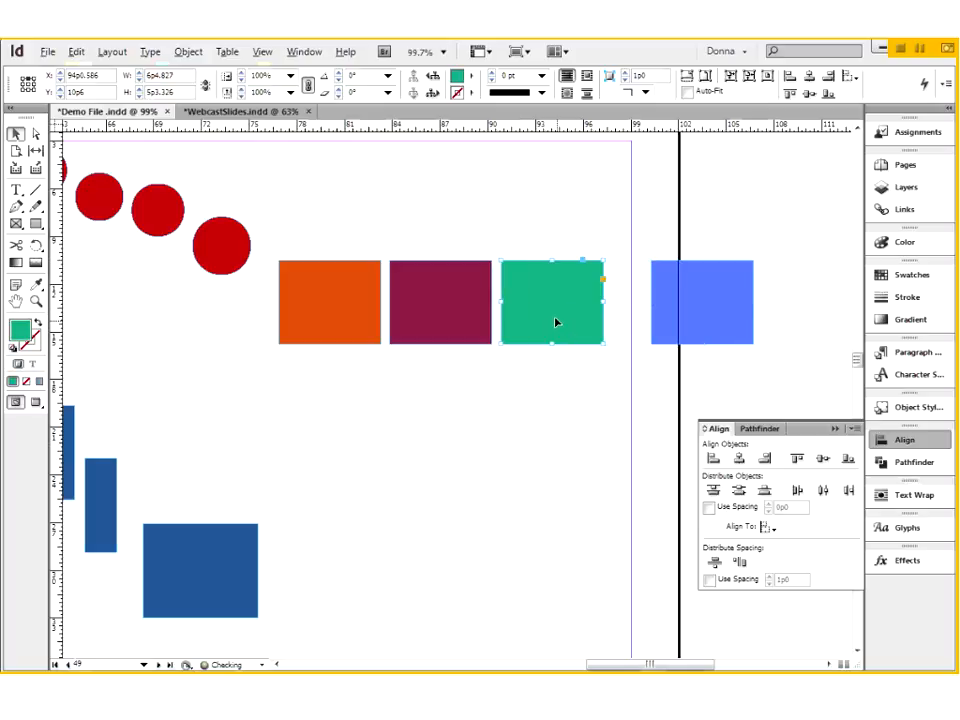
mouse_move(556, 322)
mouse_down()
mouse_move(566, 320)
mouse_move(558, 322)
mouse_up()
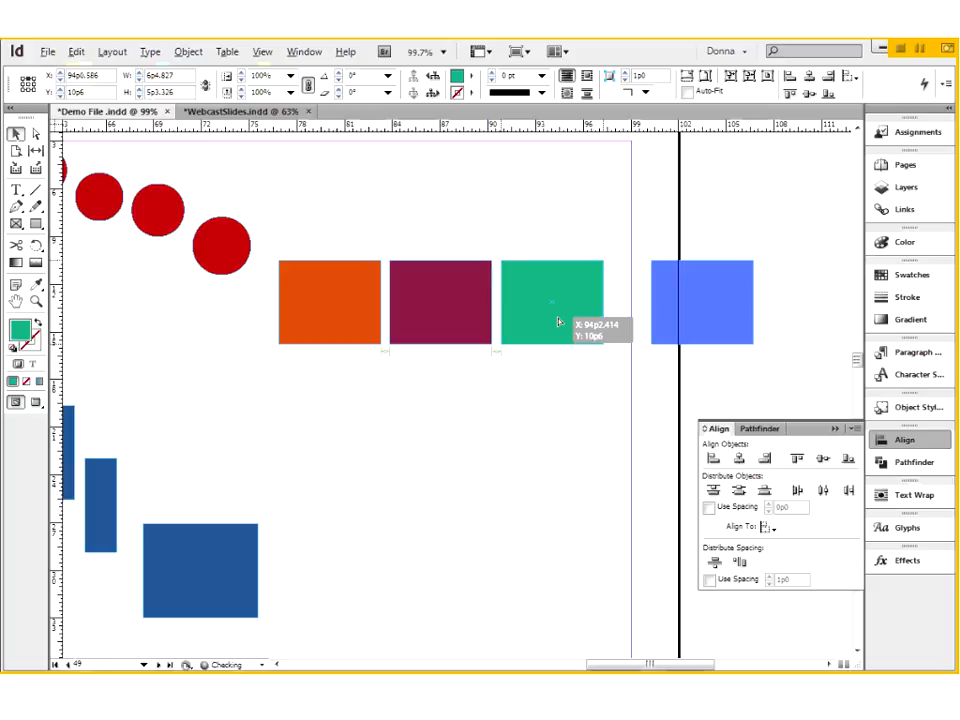
drag(558, 322, 578, 320)
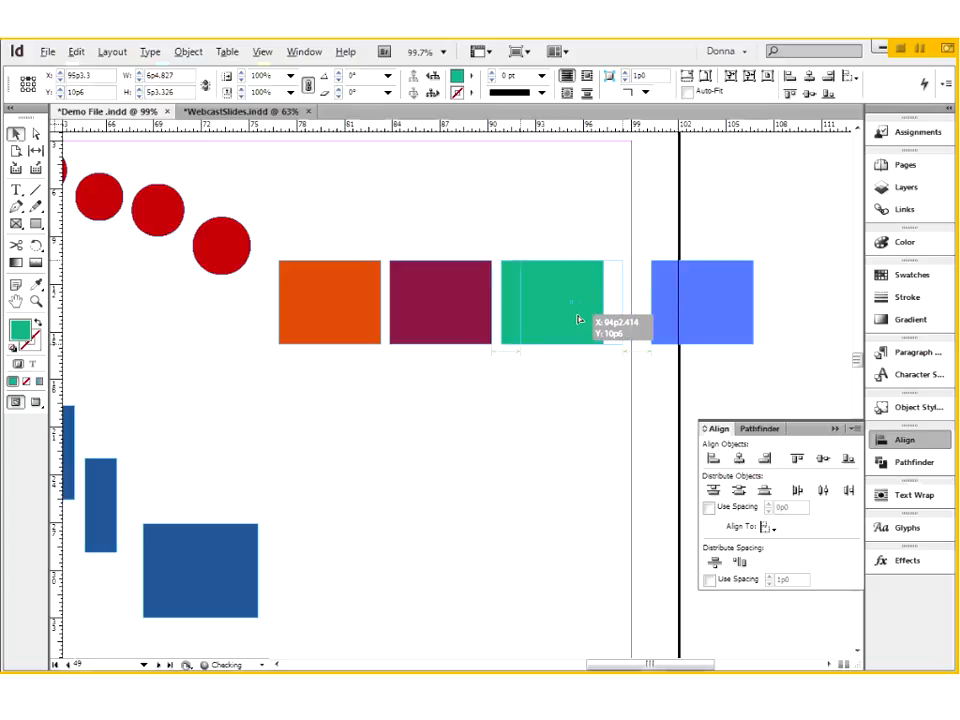
drag(578, 320, 578, 320)
drag(578, 320, 597, 319)
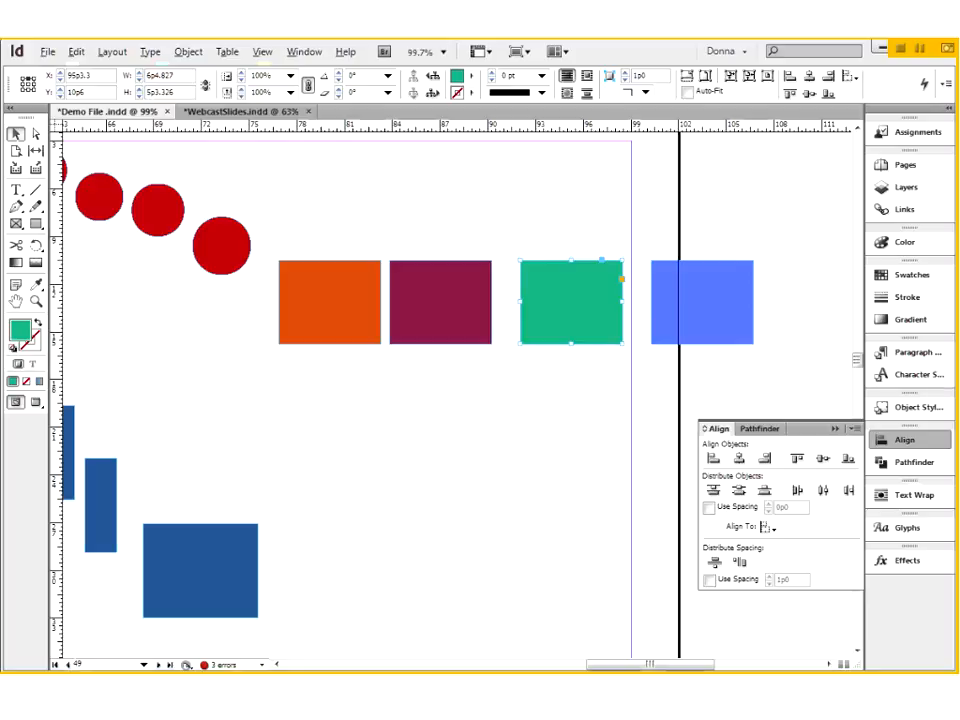
- Distribute the four coloured rectangles by their horizontal centres and deselect them
drag(318, 234, 690, 317)
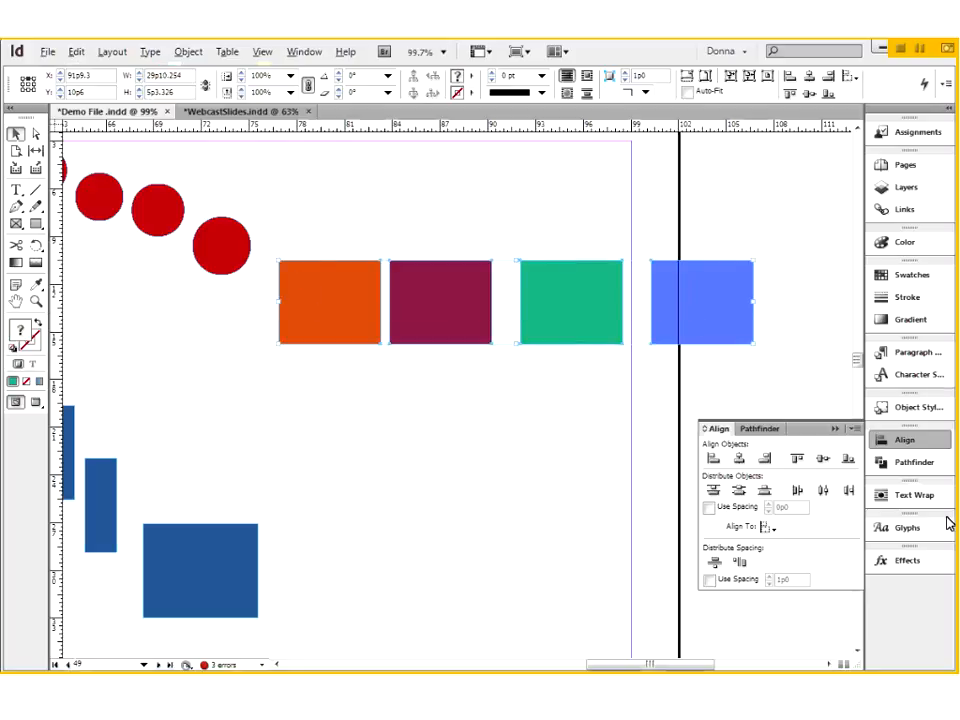
click(823, 491)
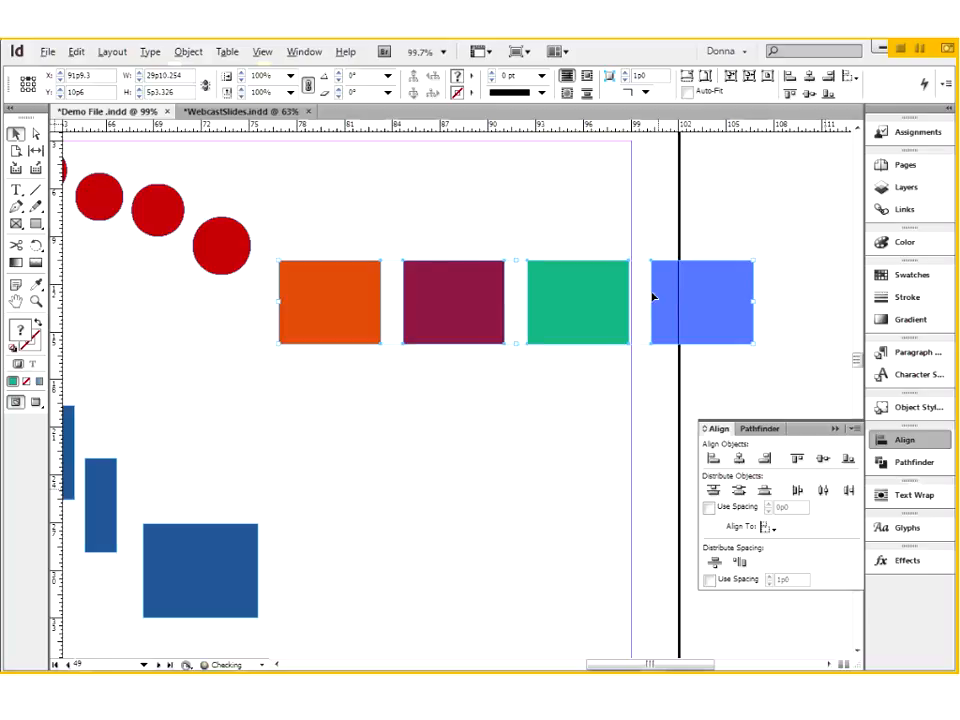
click(501, 420)
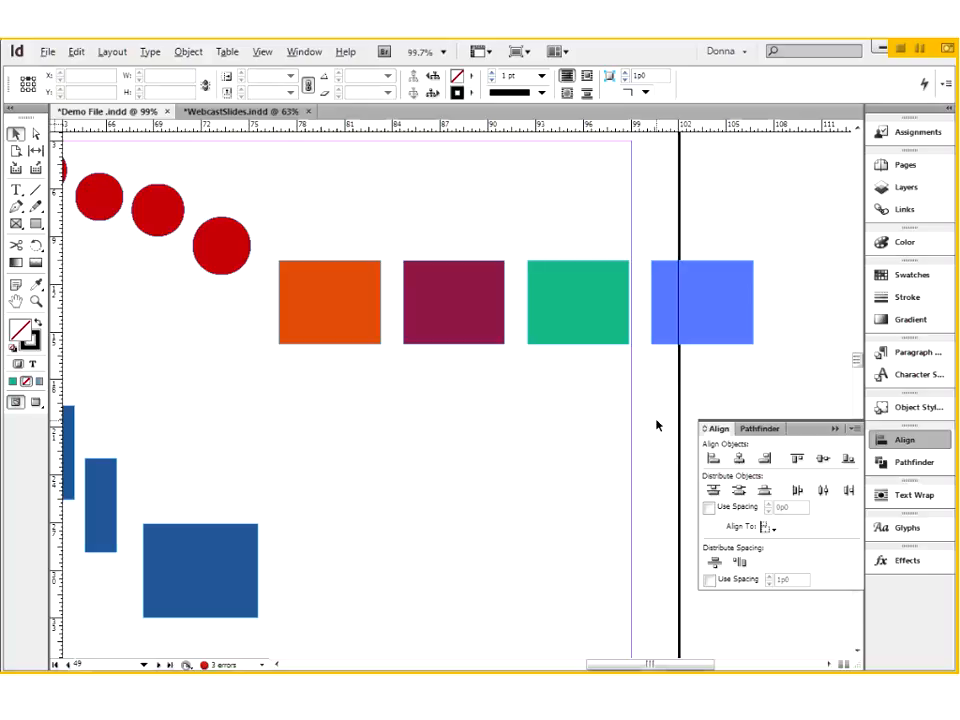
- Review the Align To reference options and move the four coloured rectangles together up the page to about Y 4p1.2
click(767, 527)
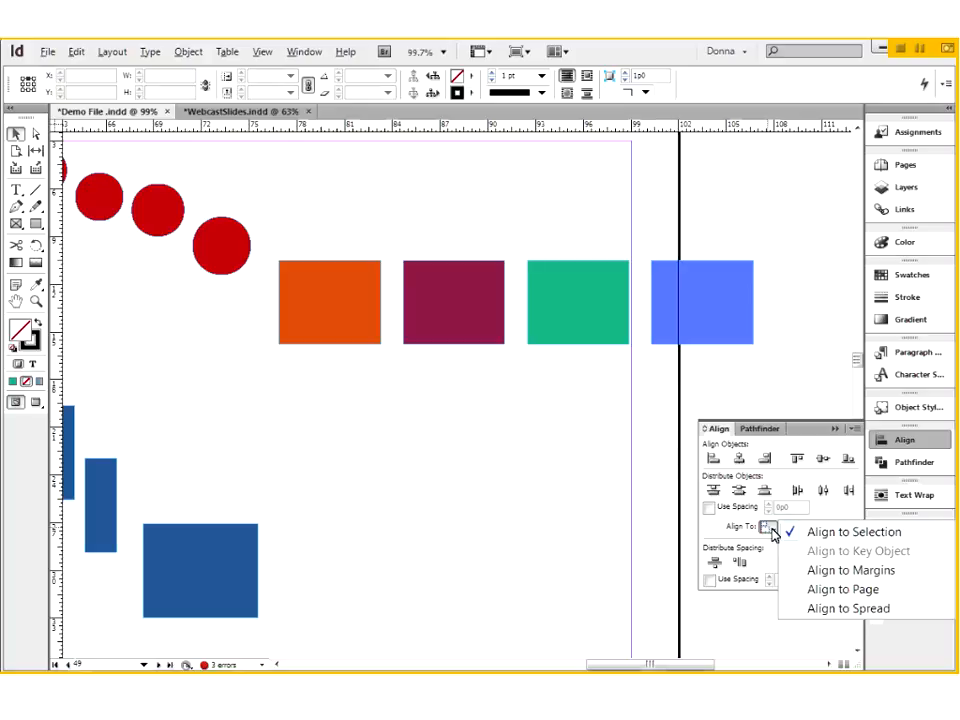
click(484, 452)
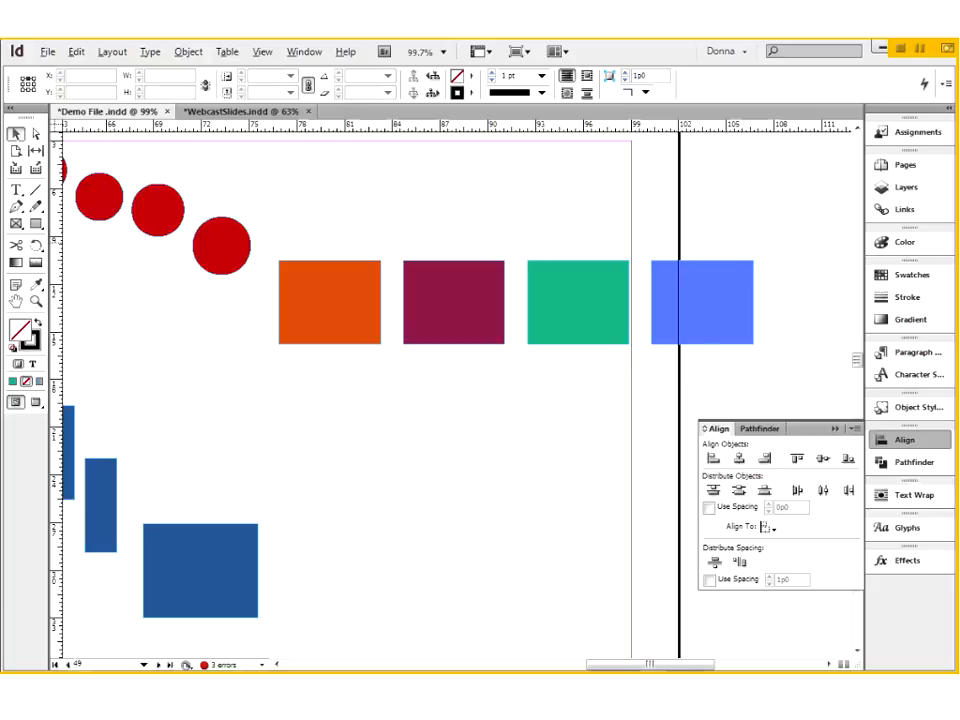
drag(343, 227, 718, 306)
drag(709, 237, 726, 205)
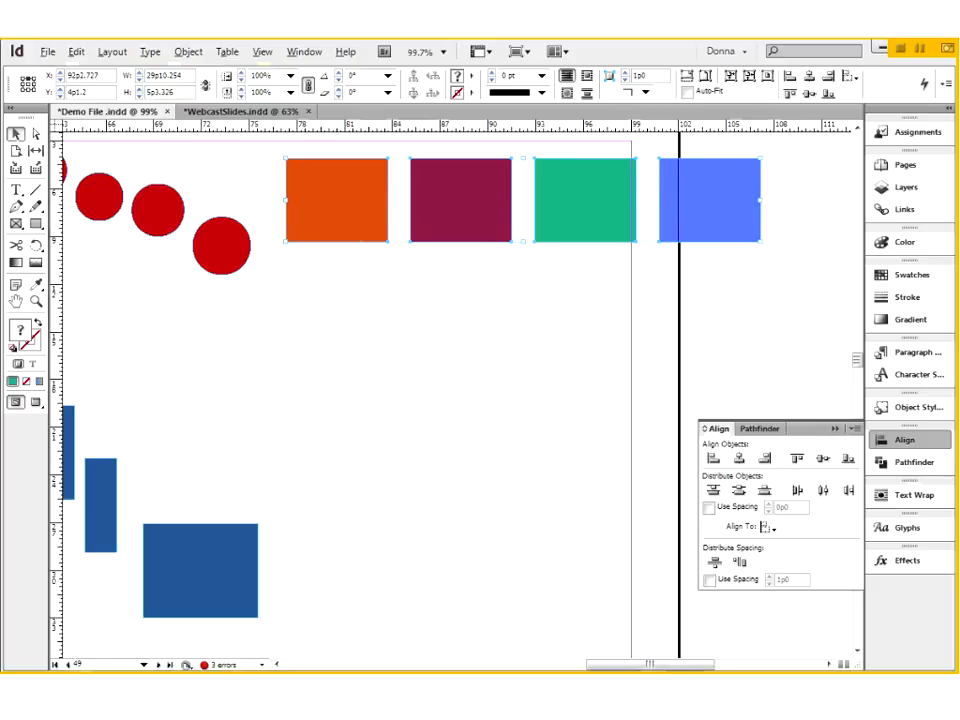
- Align the four blue rectangles of differing widths by their vertical centres and distribute them by their horizontal centres
key(space)
drag(328, 518, 602, 450)
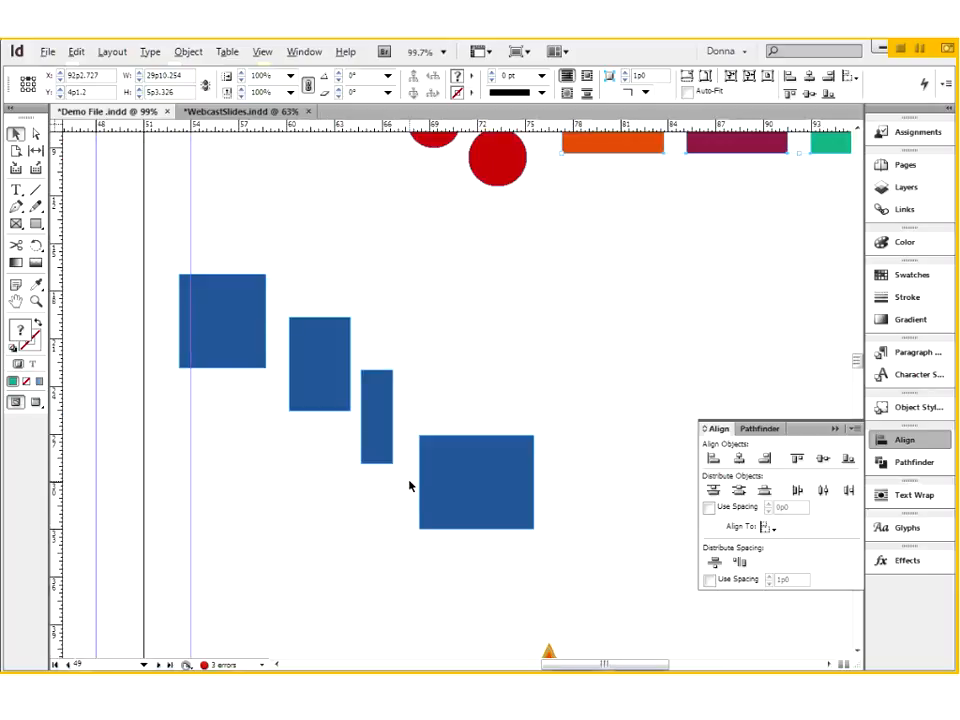
drag(166, 268, 583, 572)
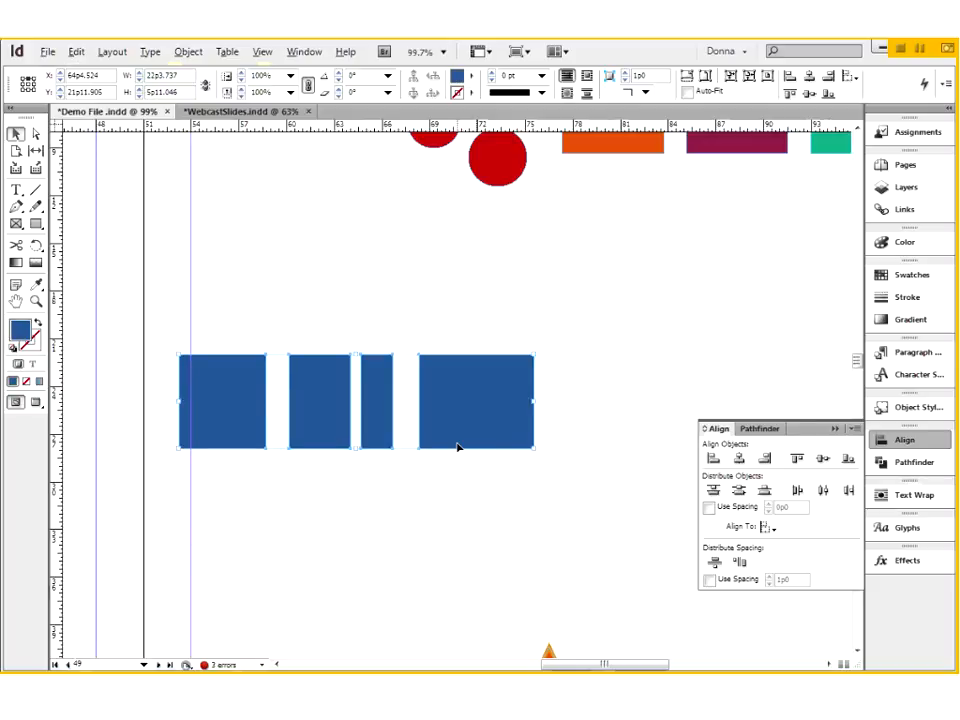
click(824, 491)
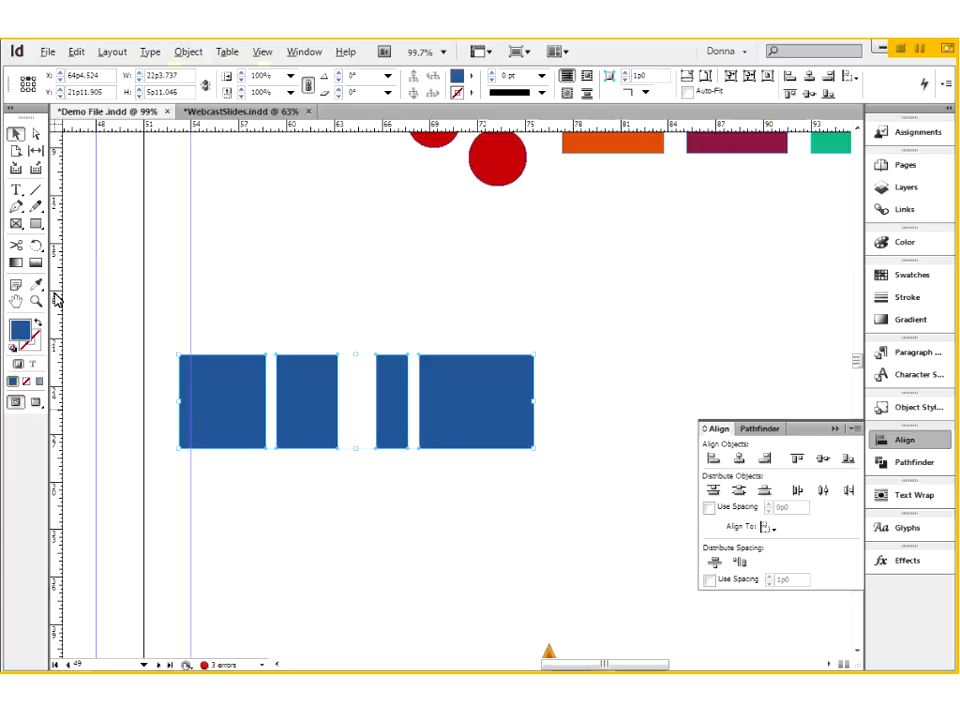
- Place vertical ruler guides through the centres of the four blue rectangles to check their distribution, and delete the guides
drag(58, 360, 220, 392)
drag(58, 407, 309, 419)
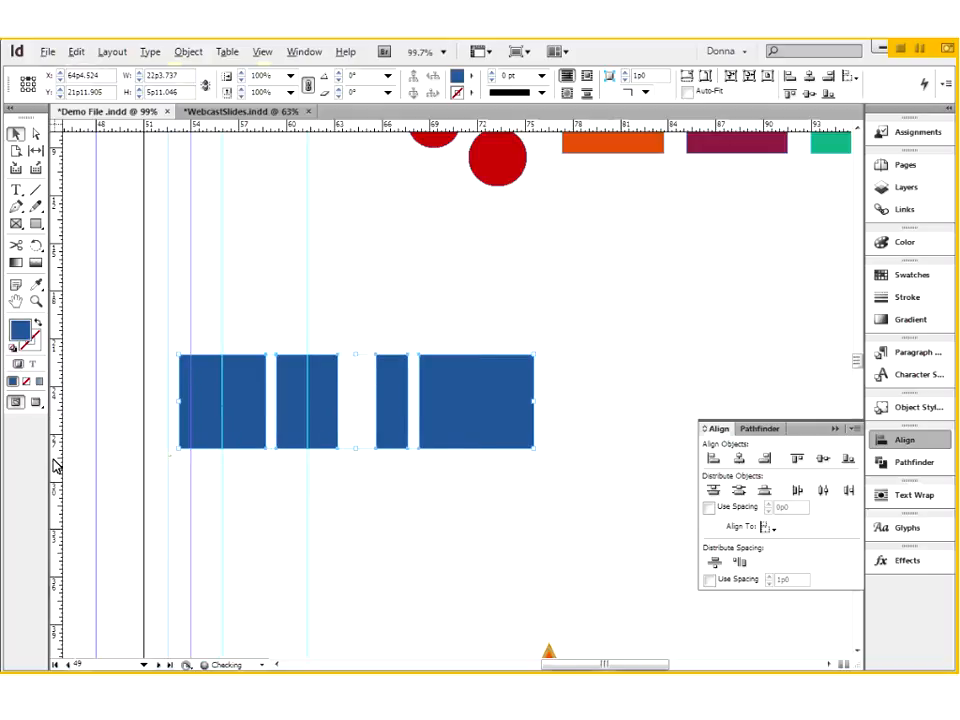
drag(276, 479, 392, 469)
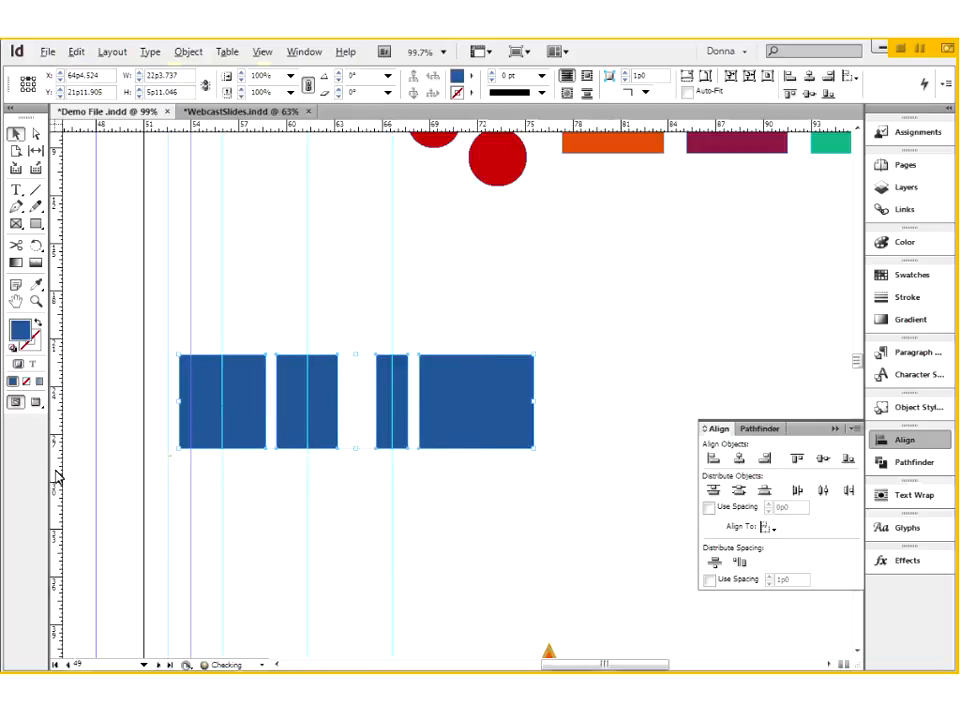
drag(58, 478, 477, 478)
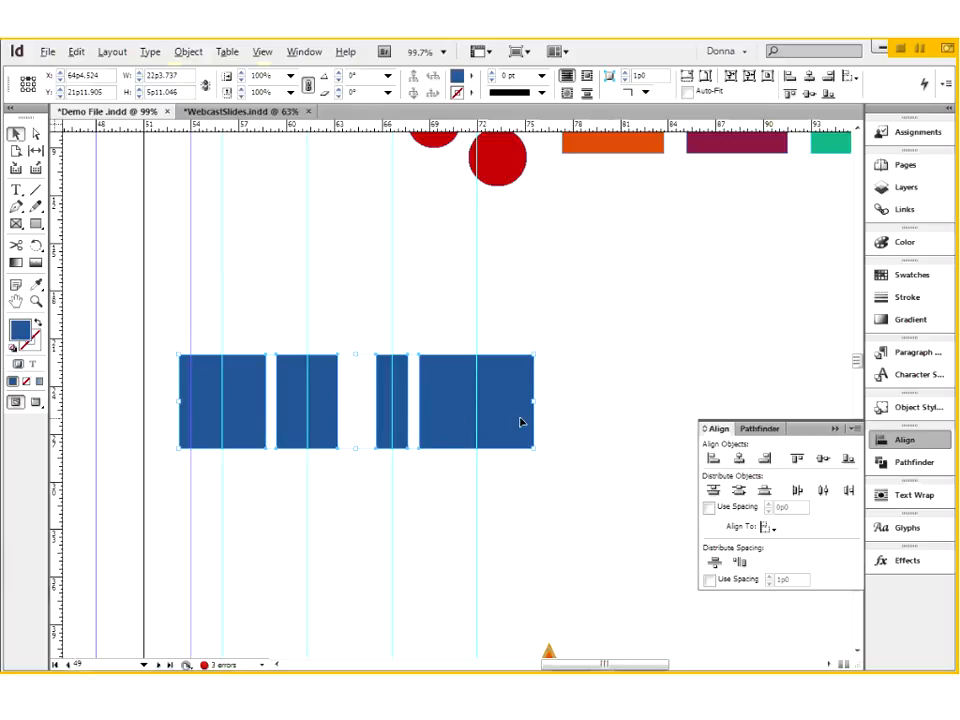
drag(524, 291, 203, 302)
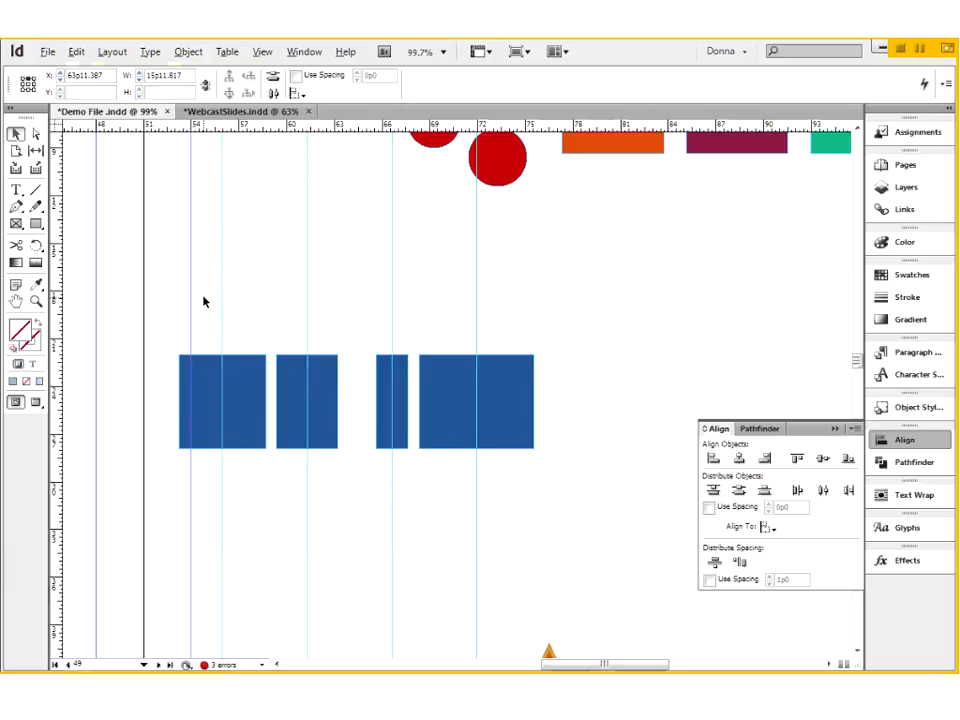
- Align the six red circles by their top edges and move them down together to about Y 6p8.9
scroll(199, 287, up, 3)
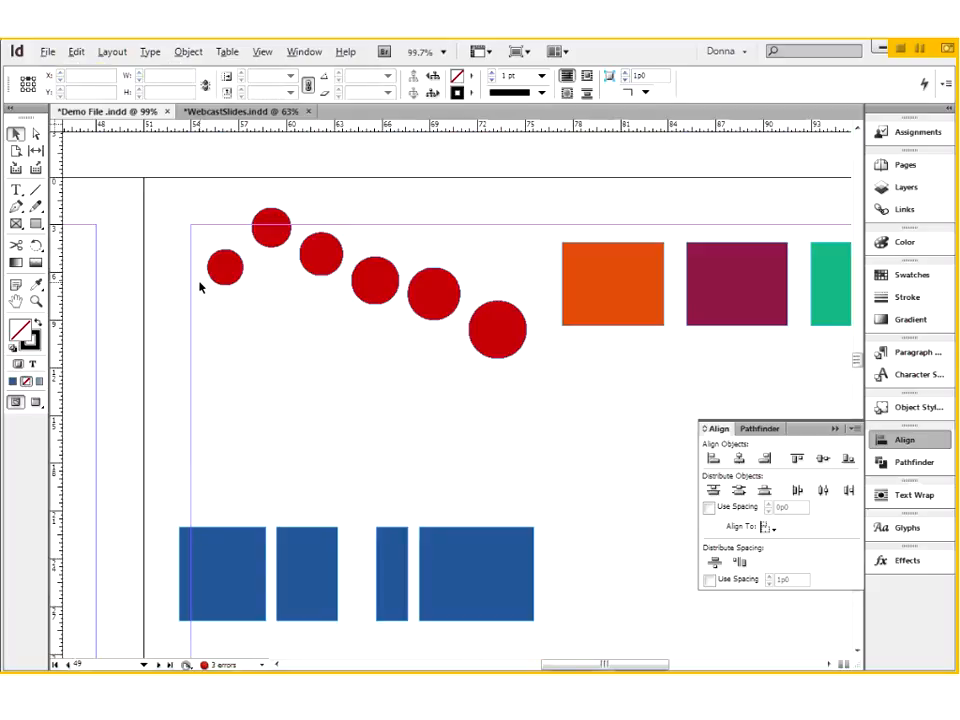
drag(187, 187, 544, 410)
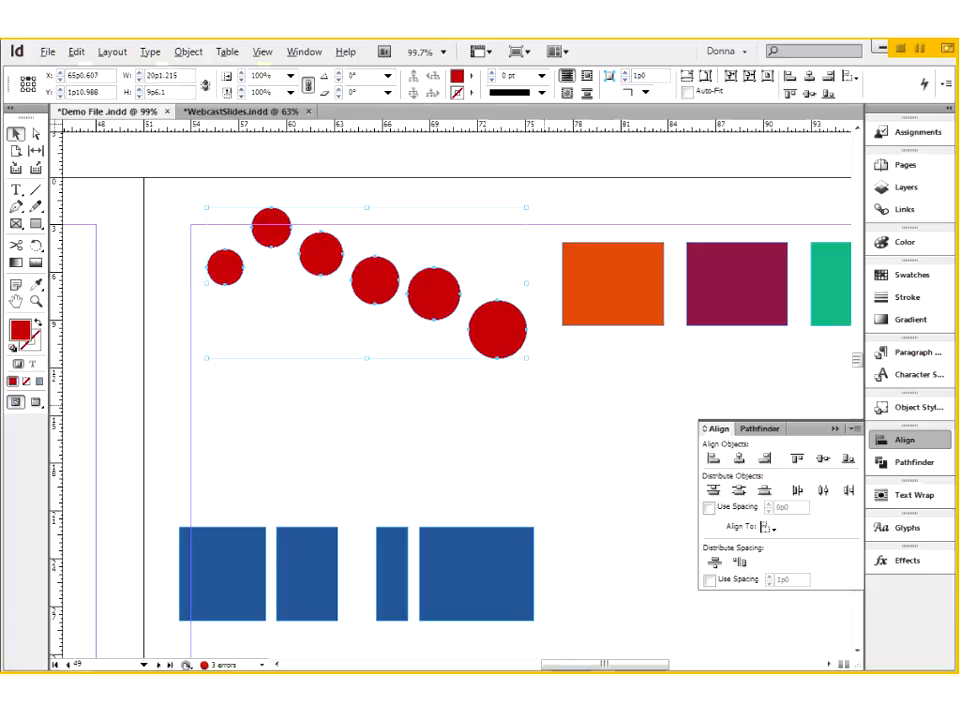
click(797, 458)
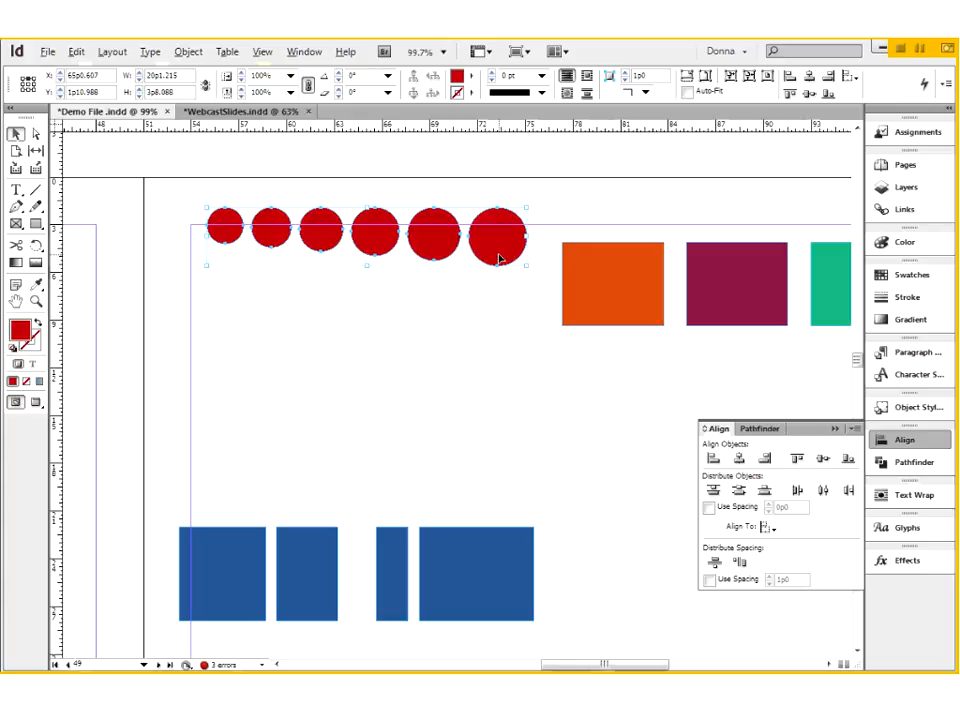
drag(500, 264, 501, 341)
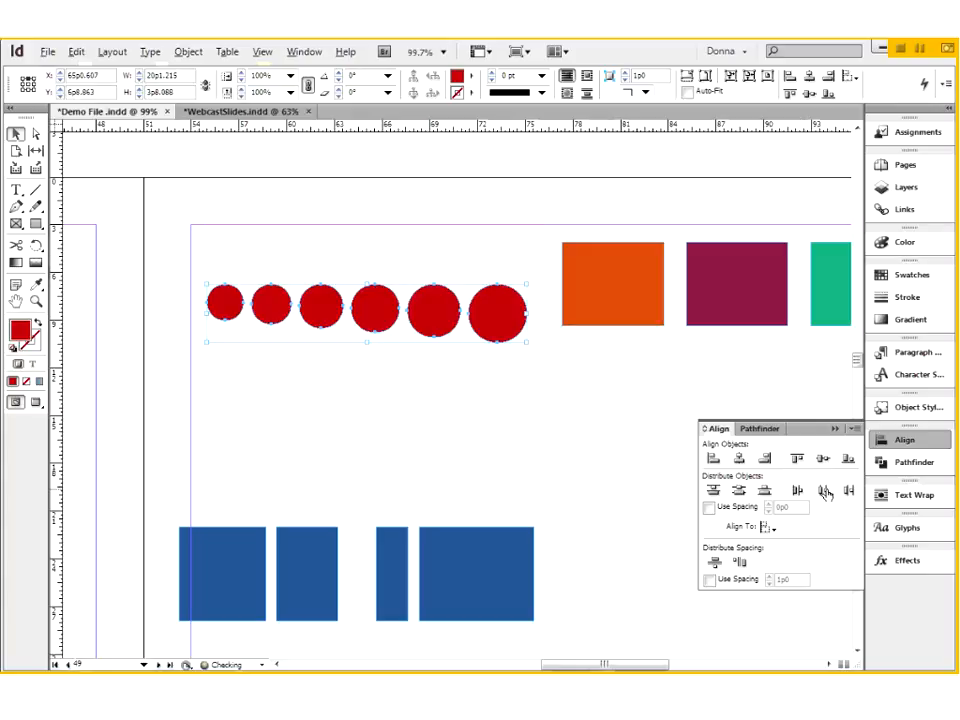
- Try distributing the circles by horizontal centres and by right edges, undoing both along with the earlier move and top alignment
click(825, 490)
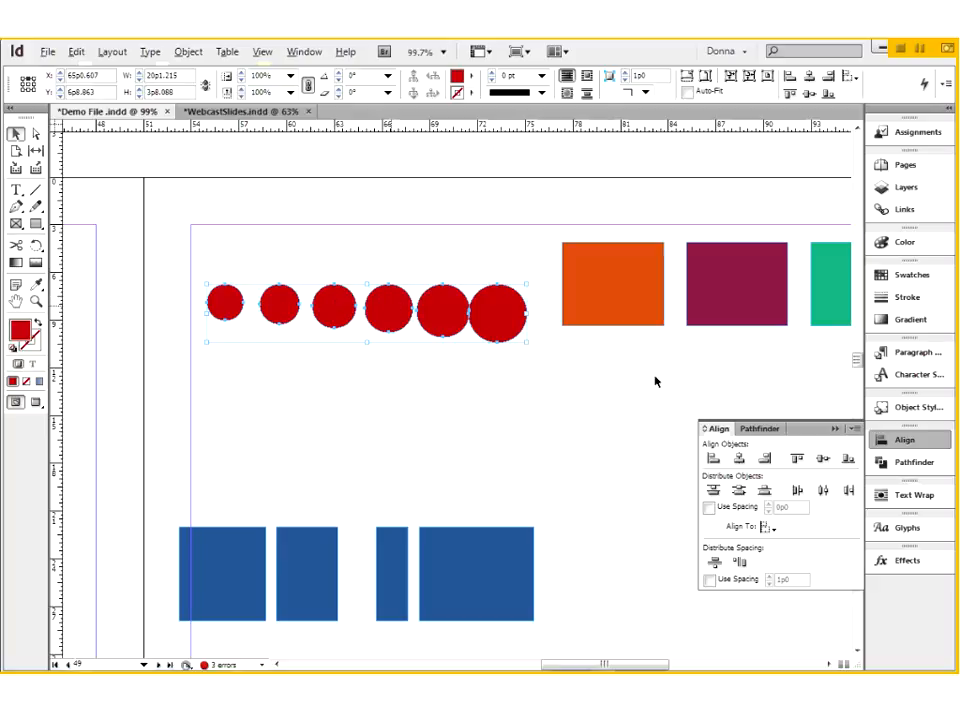
key(ctrl+z)
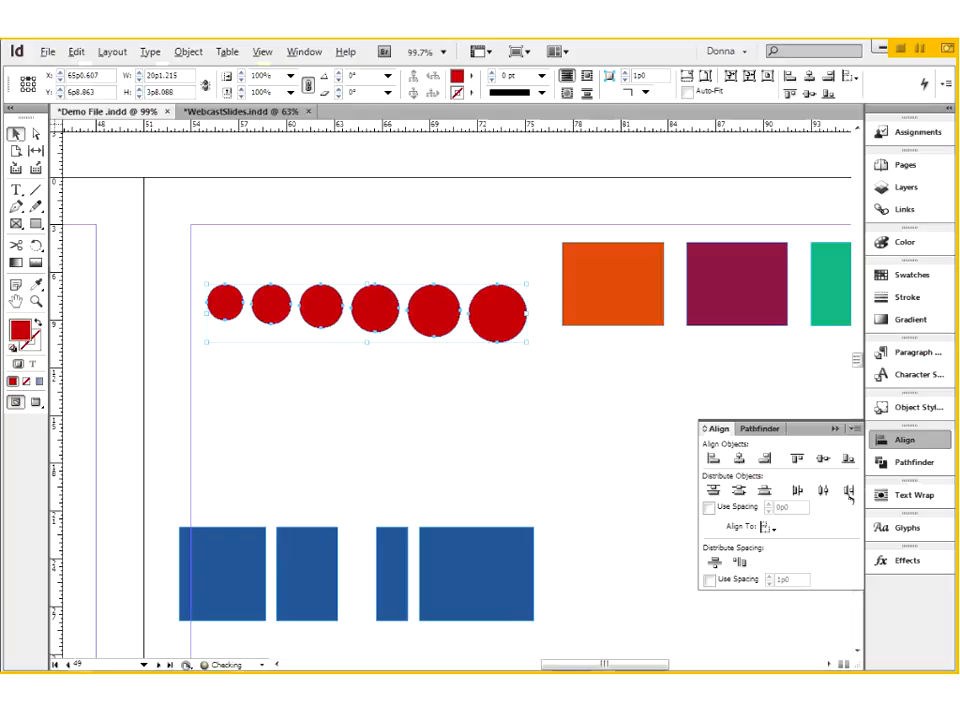
click(849, 491)
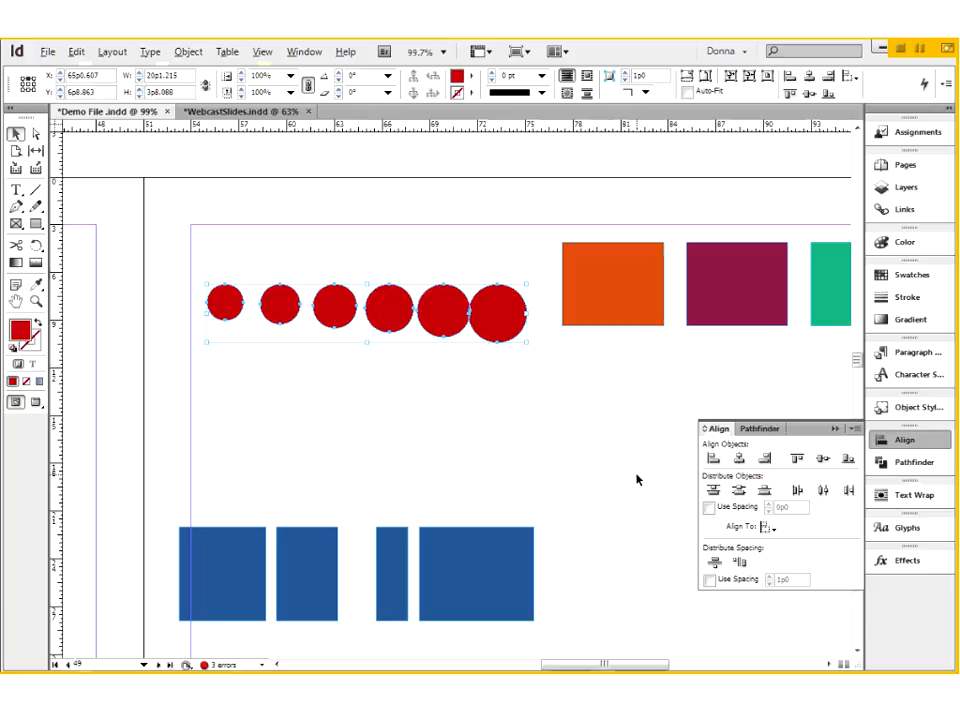
key(ctrl+z)
key(ctrl+z)
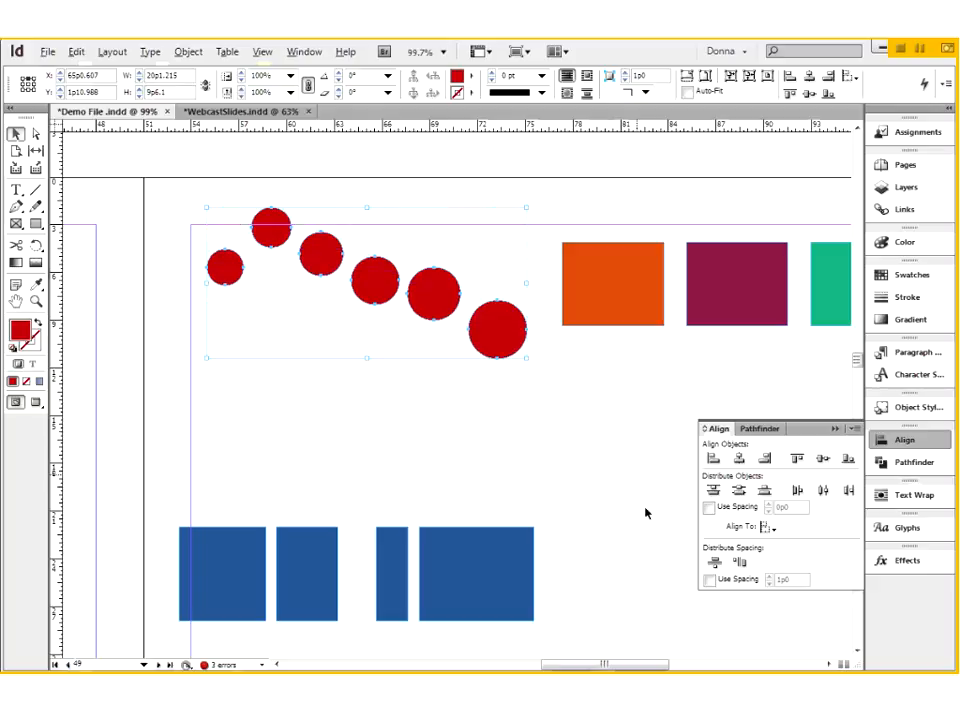
- Align the six red circles by their vertical centres, leaving Use Spacing off for Distribute Objects
click(709, 509)
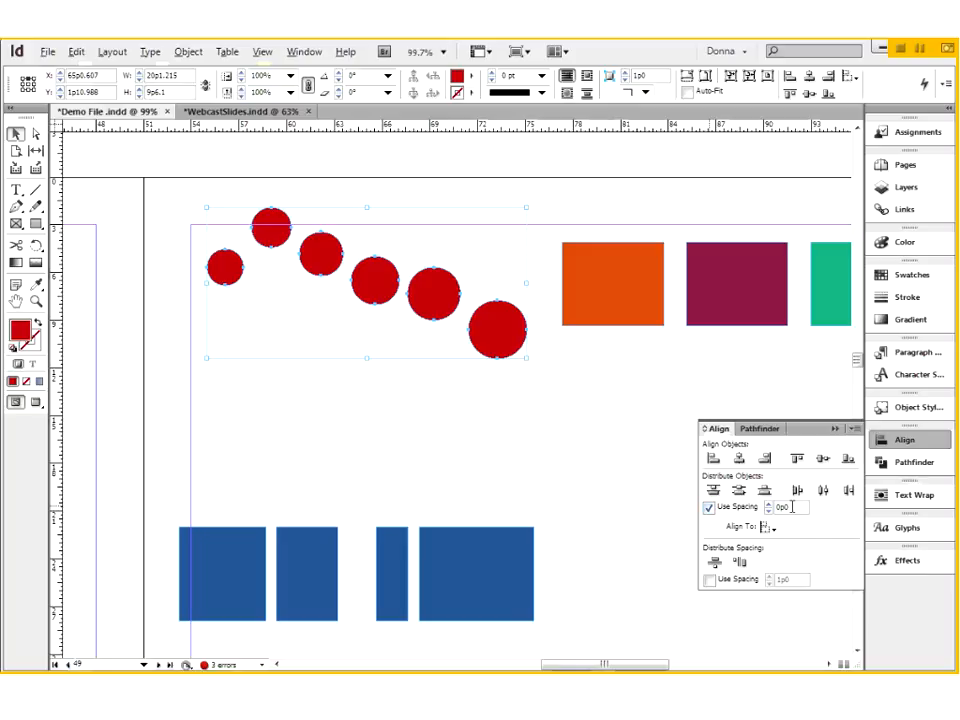
click(710, 509)
click(822, 459)
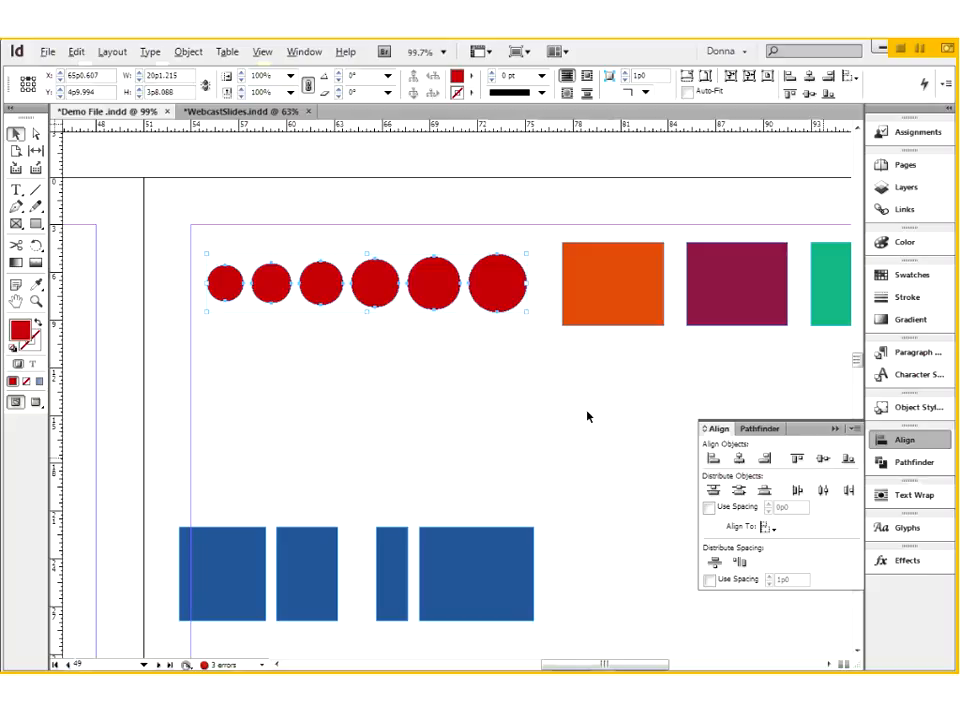
- Move the smallest red circle slightly left to about X 54p7 and the largest one slightly right
key(ctrl+shift+a)
click(231, 284)
drag(231, 284, 225, 284)
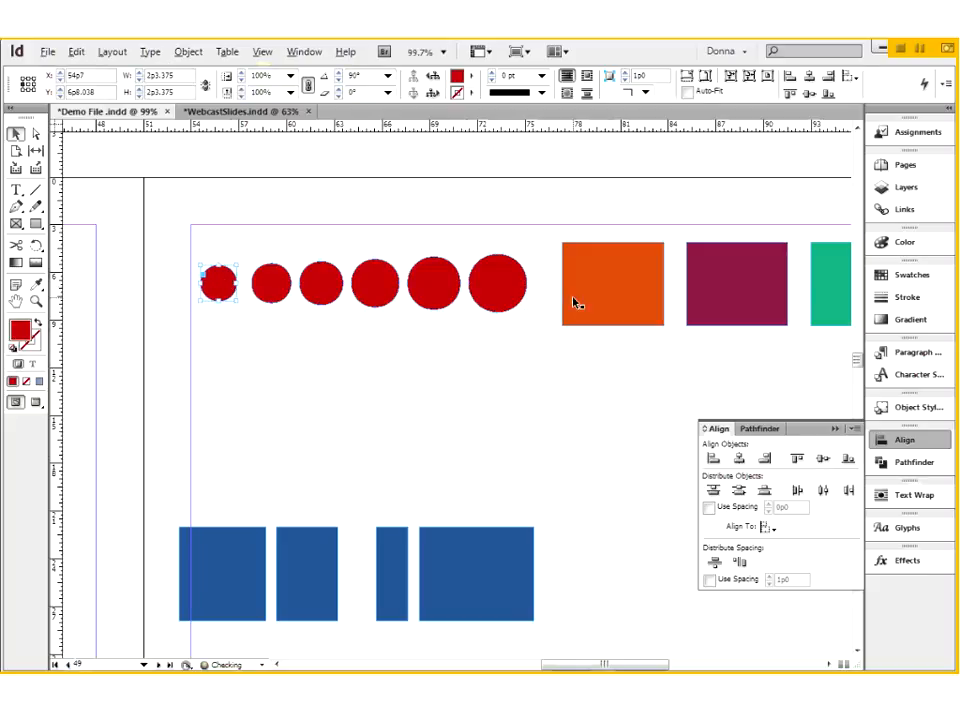
click(494, 288)
drag(493, 289, 501, 289)
- Select all six red circles and turn on Use Spacing for Distribute Spacing with a value of 1p6
drag(201, 245, 529, 306)
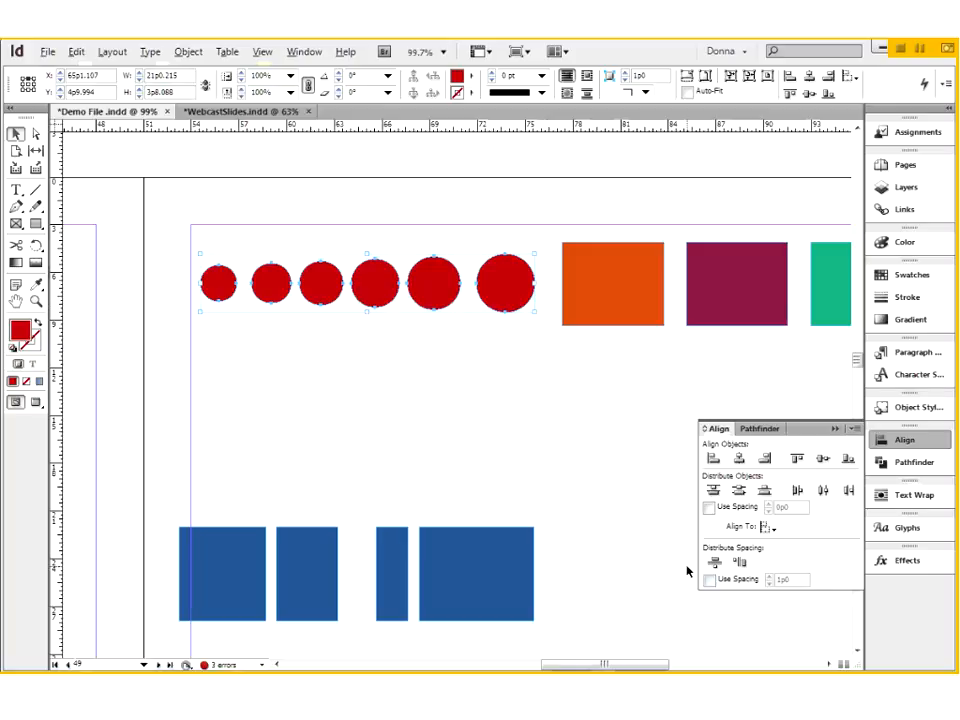
click(709, 580)
drag(785, 581, 797, 581)
text(6)
- Try distributing the circles' horizontal space at 1p6 and moving them down to about Y 12p6, and undo both changes
click(740, 563)
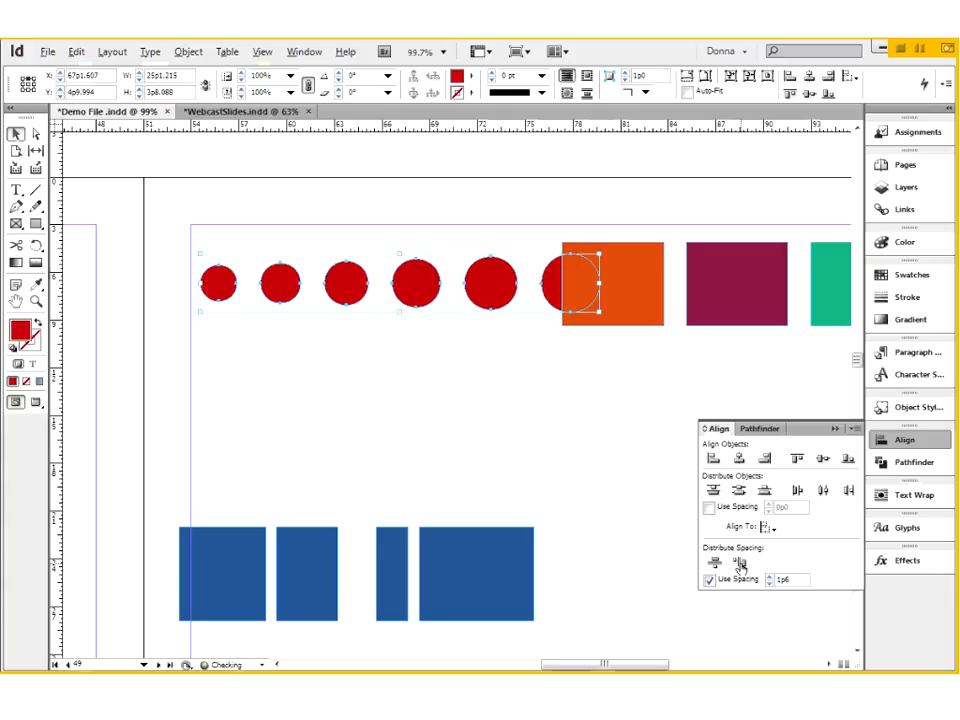
drag(502, 293, 504, 414)
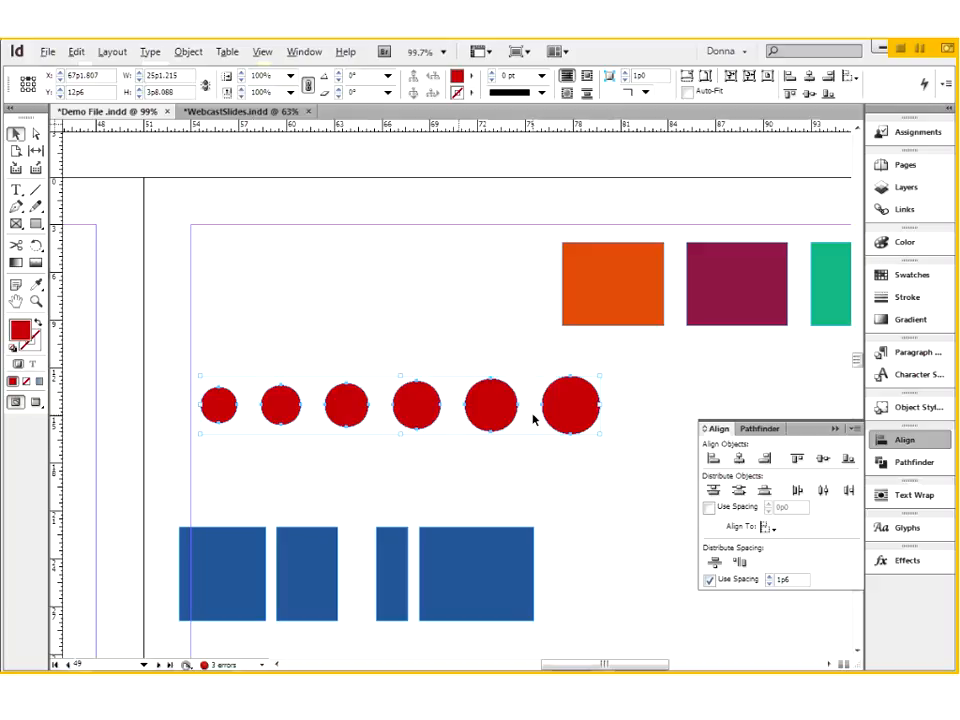
key(ctrl+z)
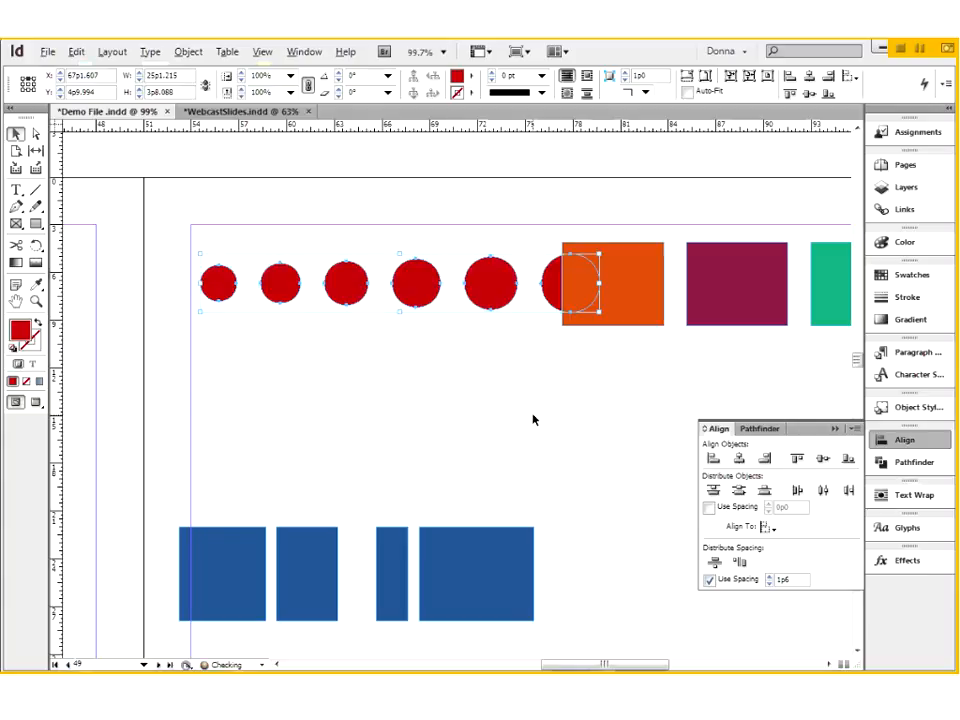
key(ctrl+z)
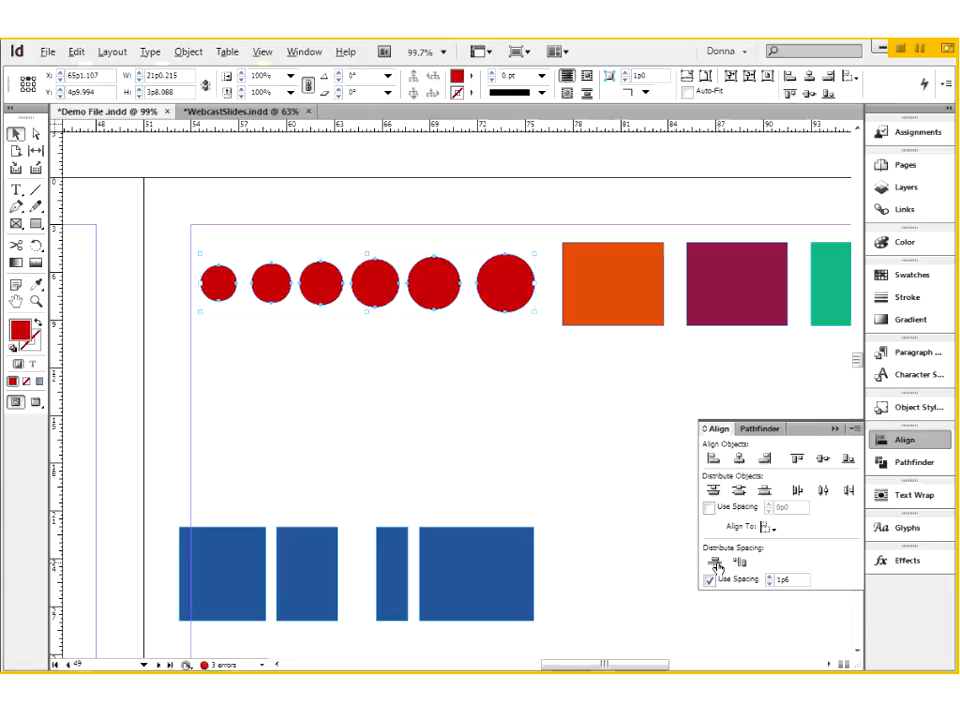
- Distribute the circles' vertical space at 1p6 and pull four horizontal ruler guides near the edges of the upper three circles
click(715, 564)
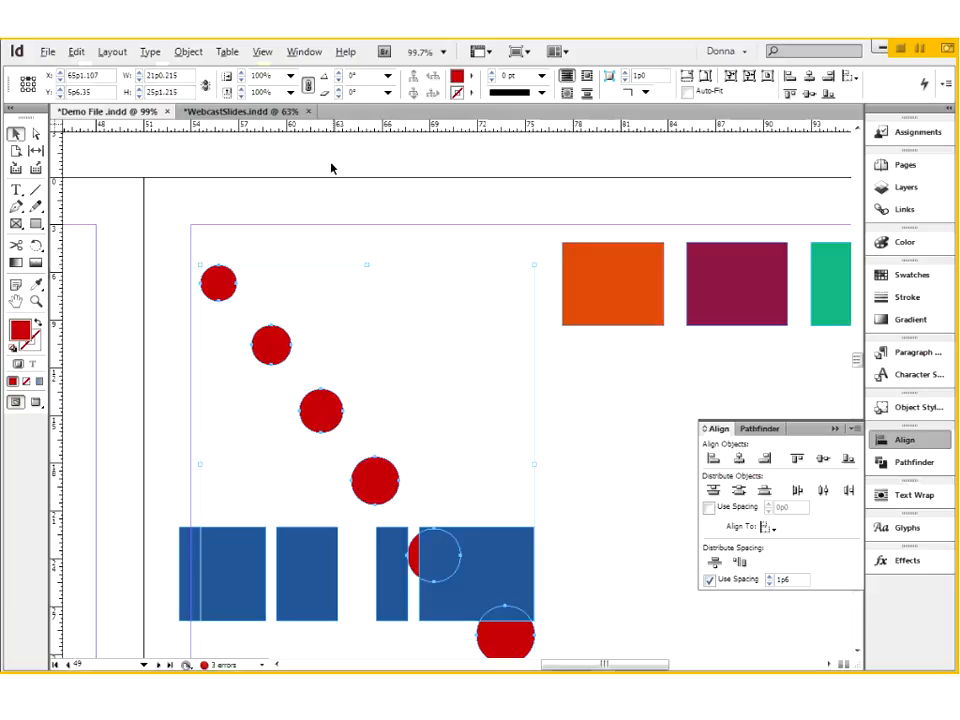
drag(340, 124, 332, 300)
drag(398, 134, 390, 325)
drag(429, 130, 413, 383)
drag(443, 129, 439, 432)
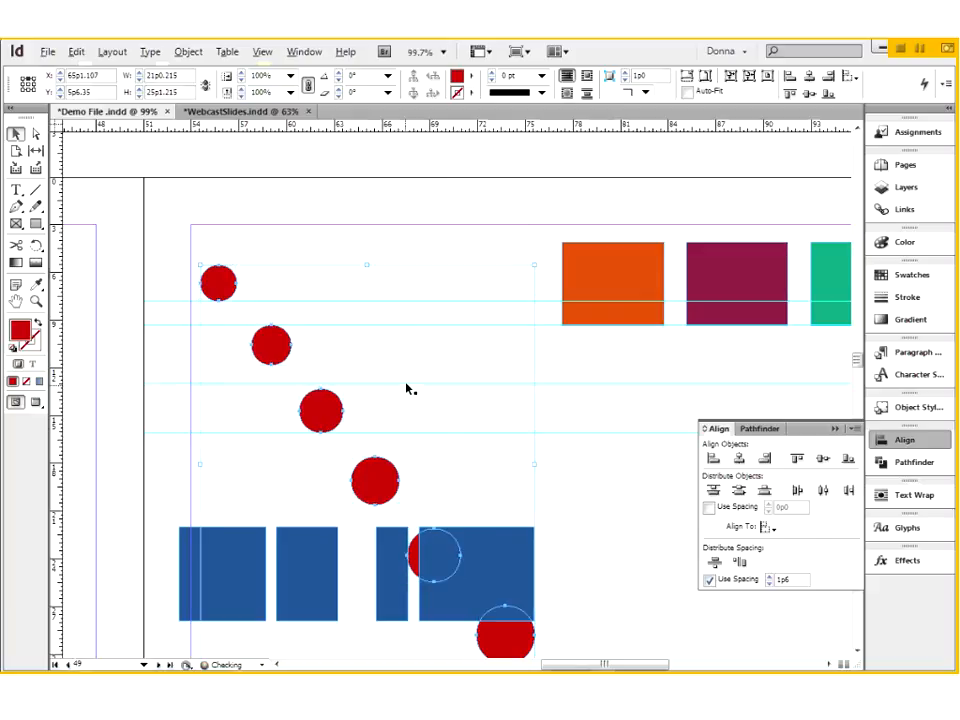
- Move two guides to the facing edges of the second and third circles, about Y 13p3.8 and 11p9.8, and undo the vertical distribution and guides
click(406, 387)
drag(406, 387, 408, 389)
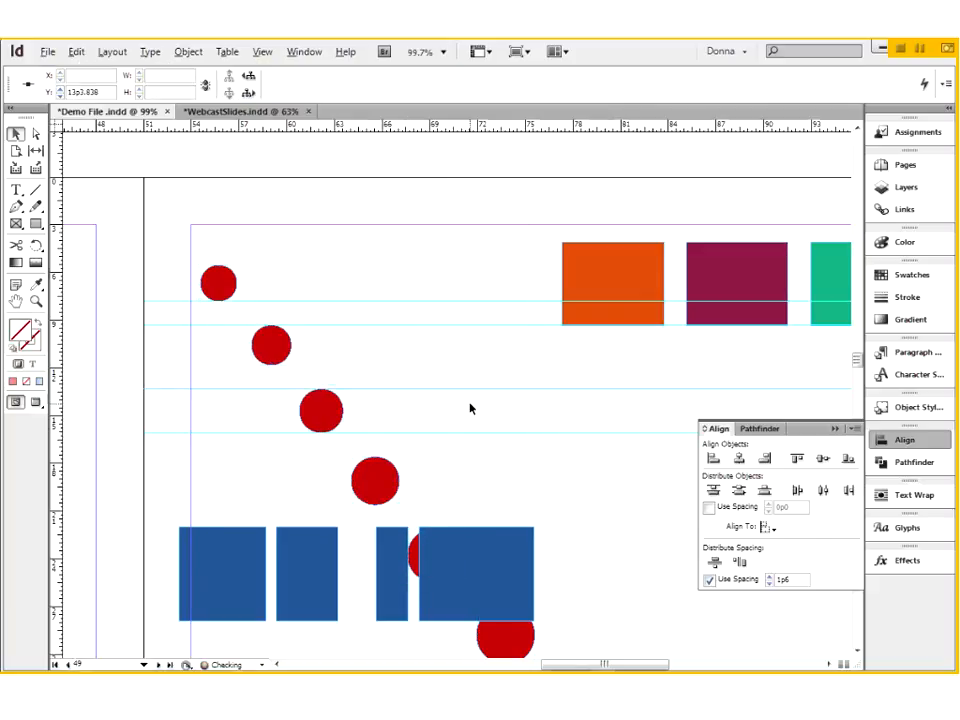
click(398, 344)
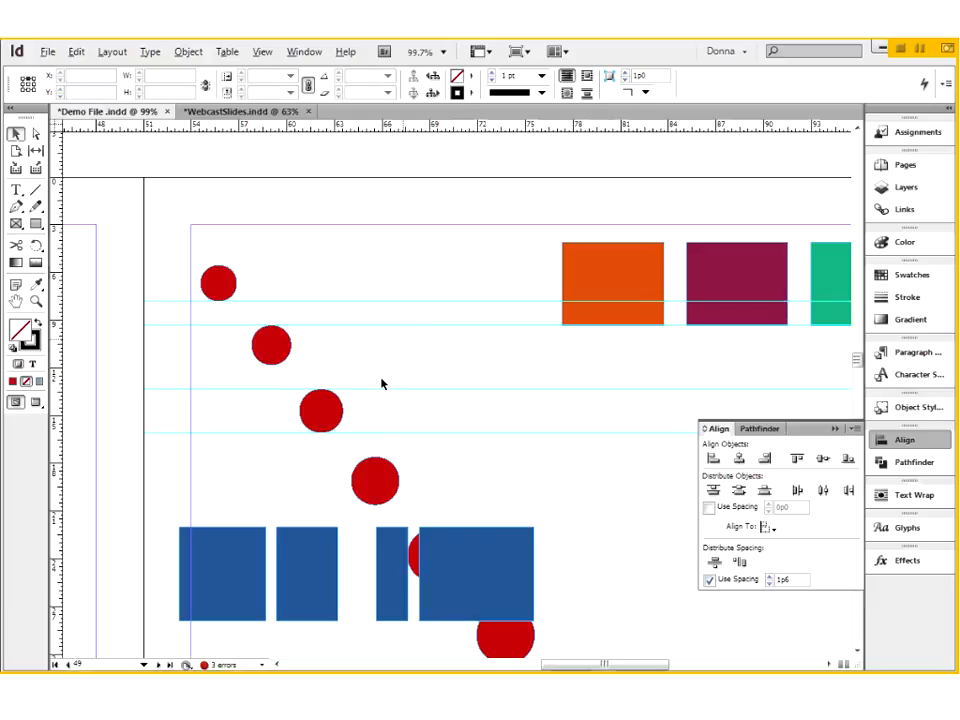
drag(372, 437, 382, 371)
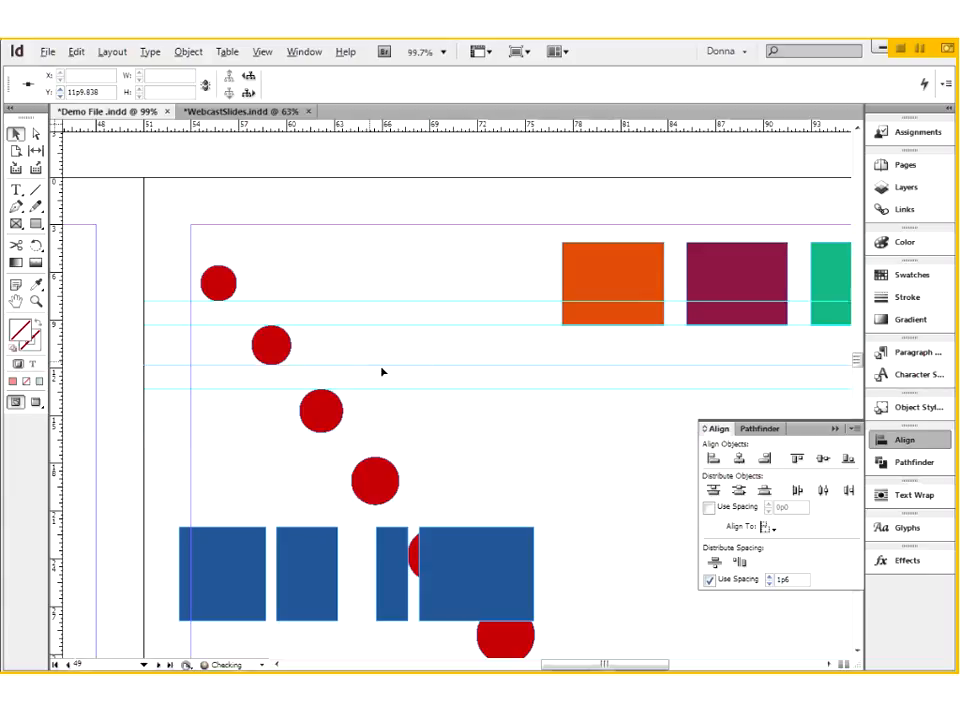
click(362, 318)
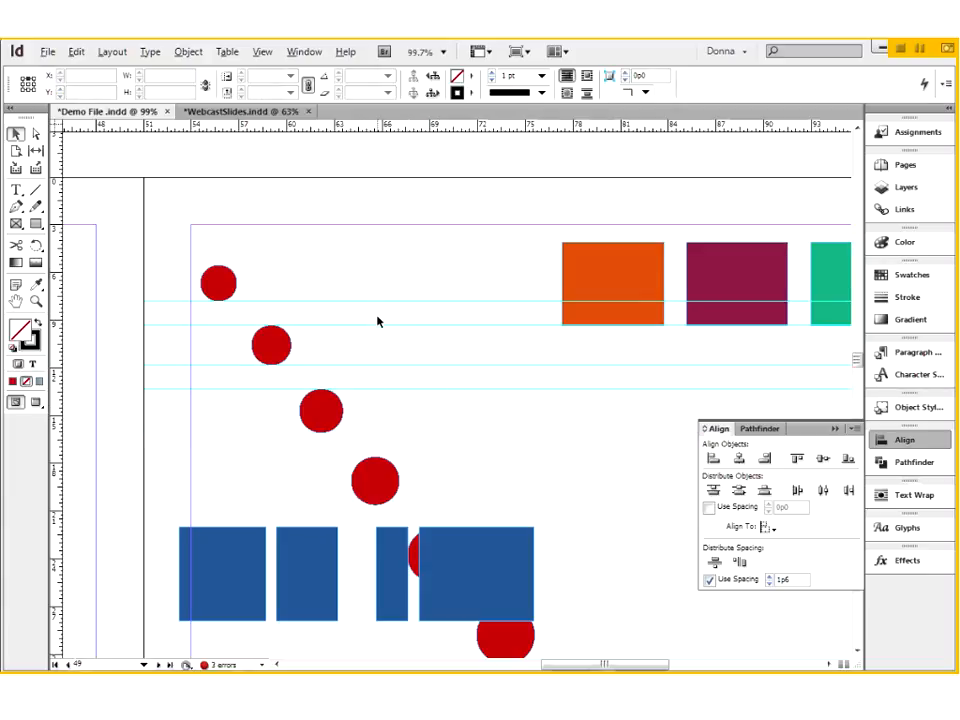
click(408, 372)
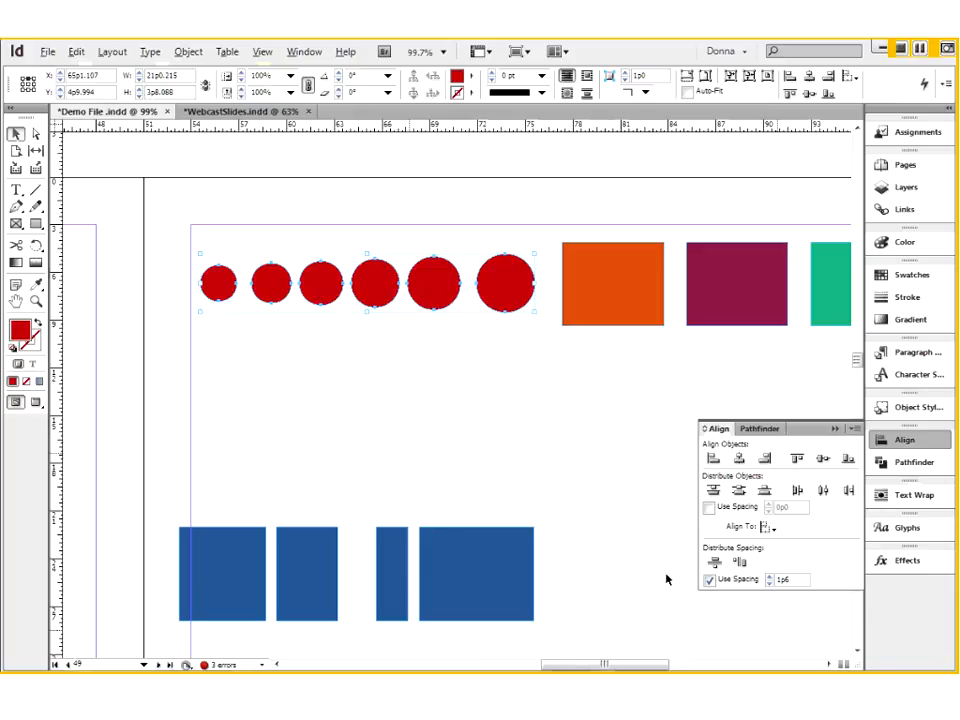
click(952, 529)
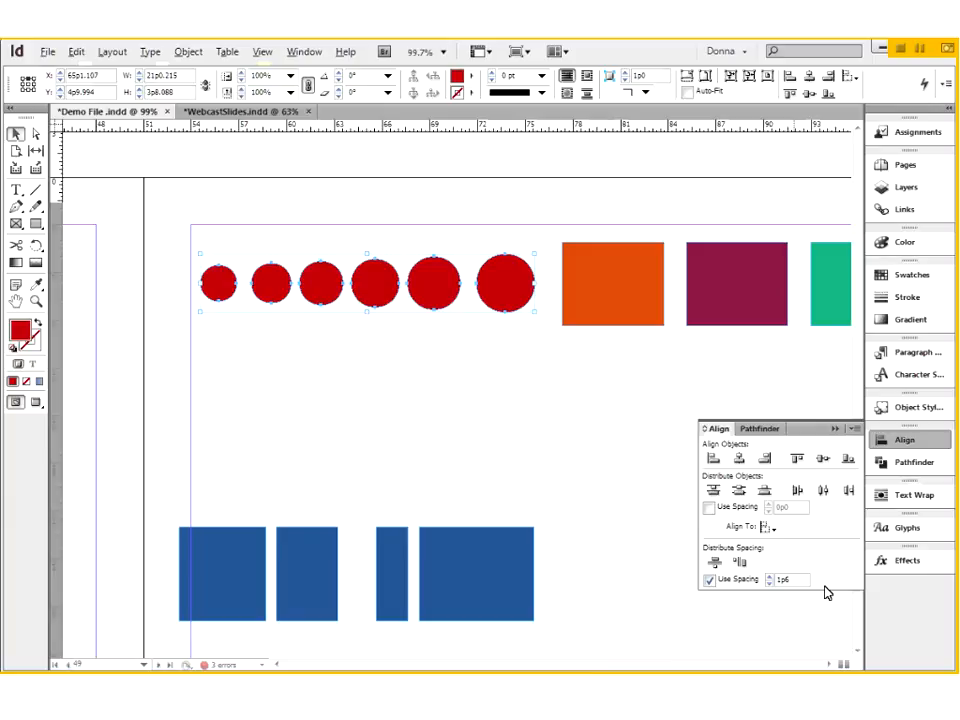
- Distribute the circles' horizontal space at 0p6 and move the row down to about Y 11p10.8
drag(778, 580, 824, 585)
text(p6)
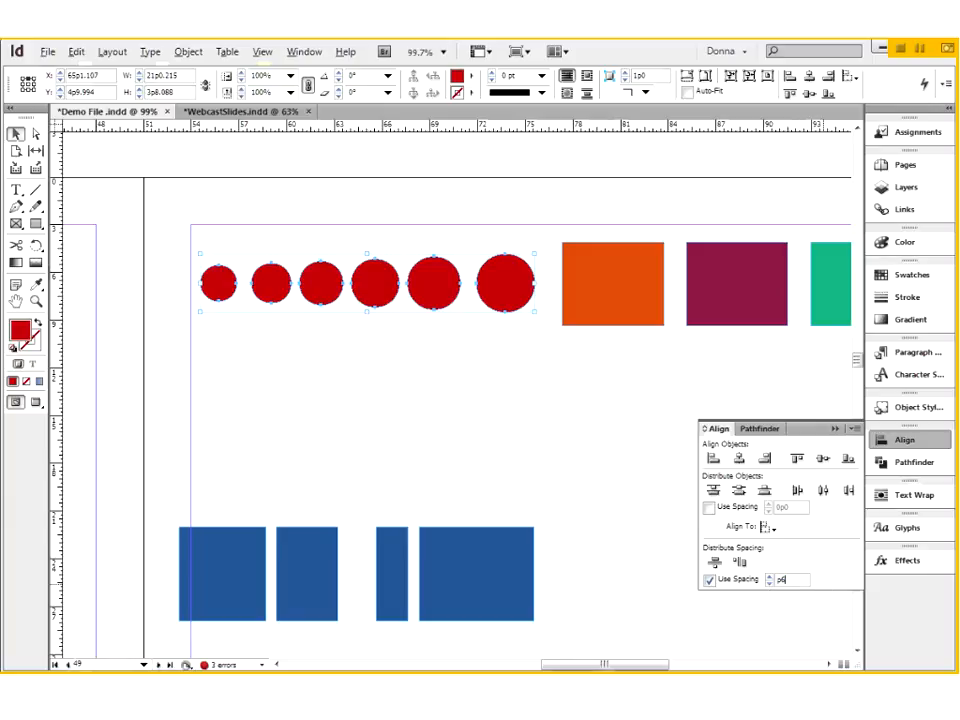
click(739, 563)
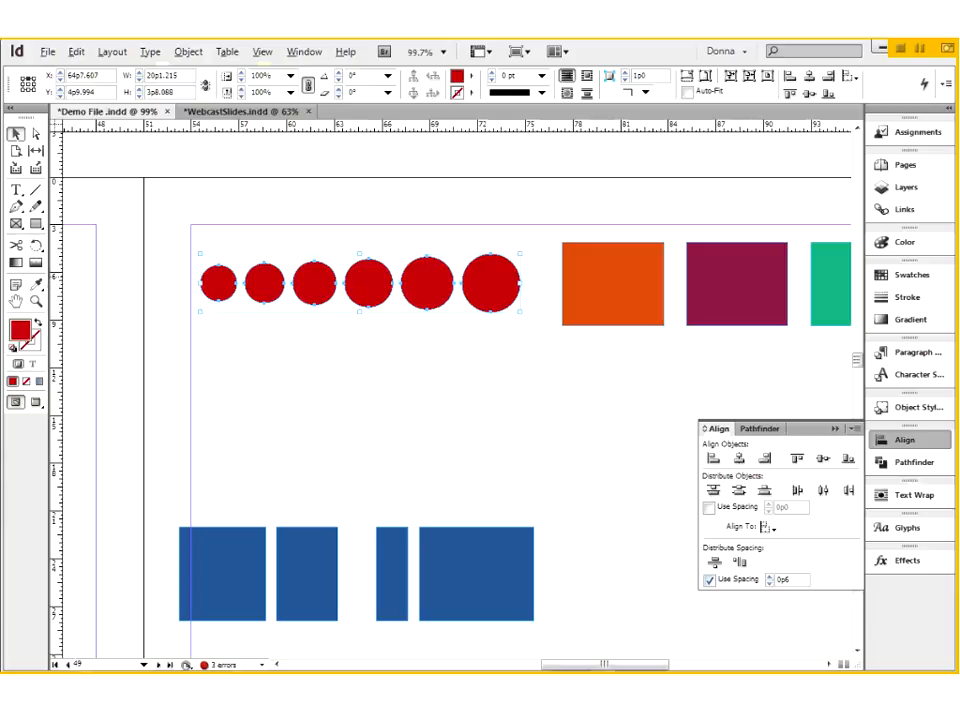
drag(314, 285, 320, 397)
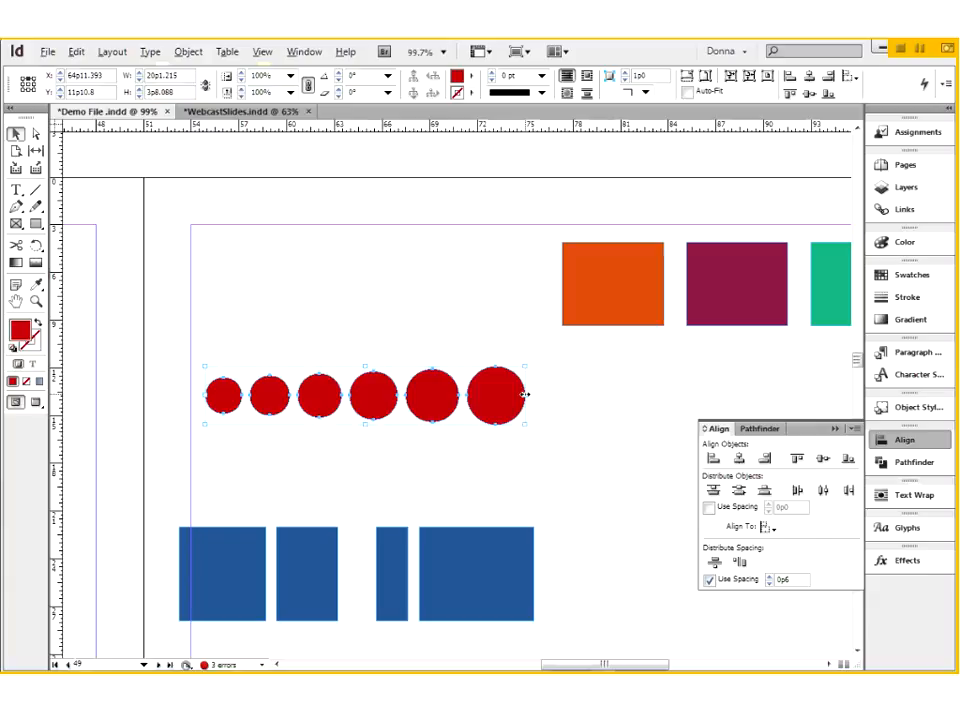
- Stretch the six selected circles horizontally to an overall width of about 28p9.6 and undo the resize
drag(527, 392, 662, 393)
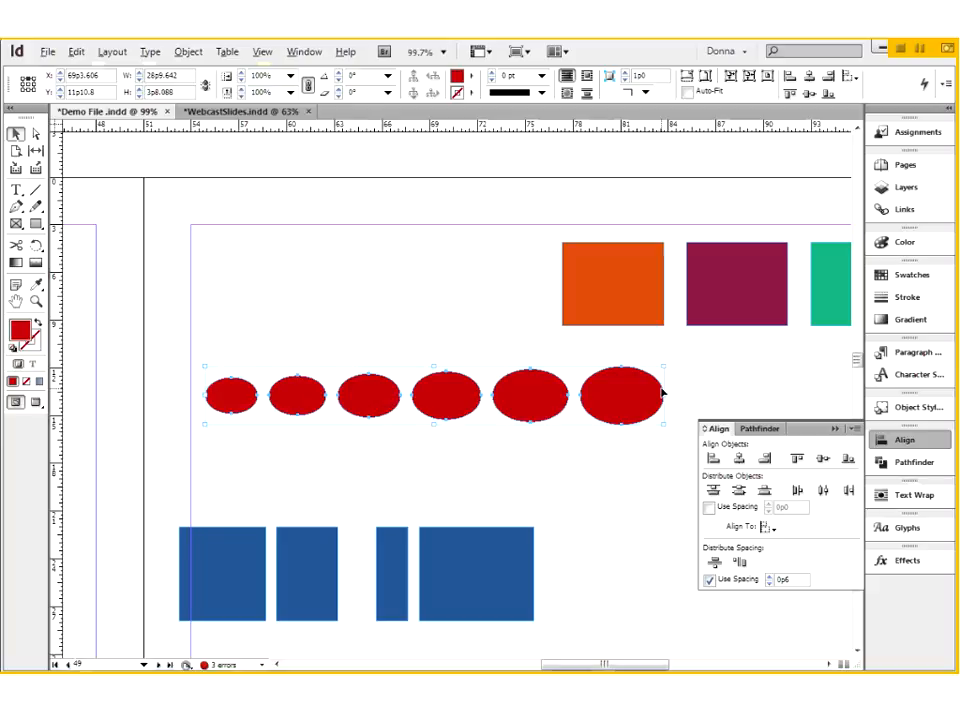
key(ctrl+z)
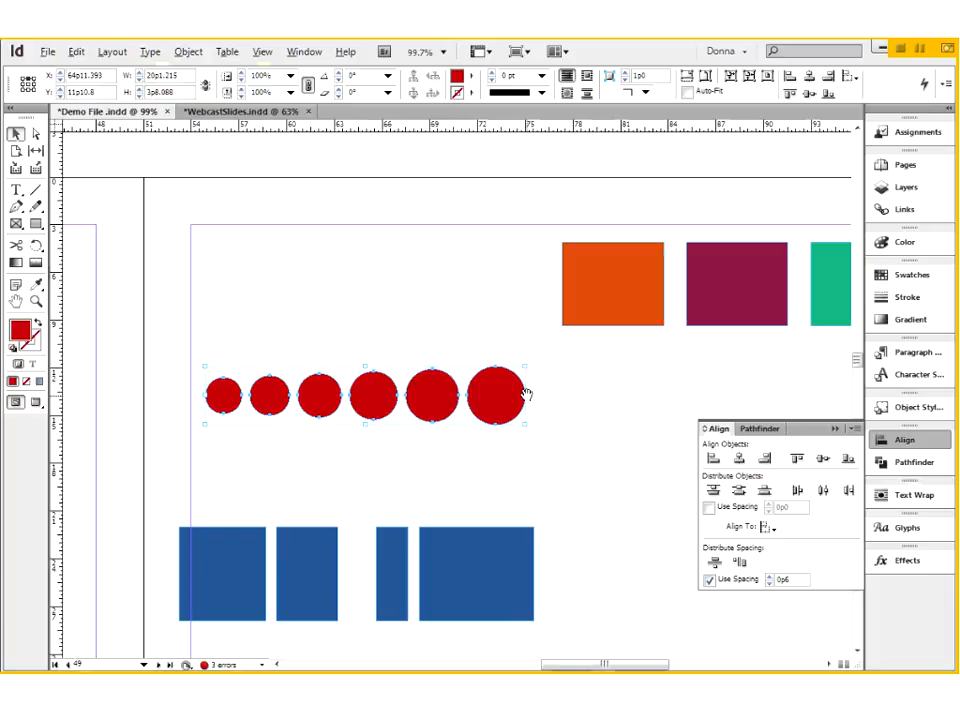
- Live-distribute the six circles out to an overall width of about 30p6 and back in to about 19p0
drag(526, 396, 690, 387)
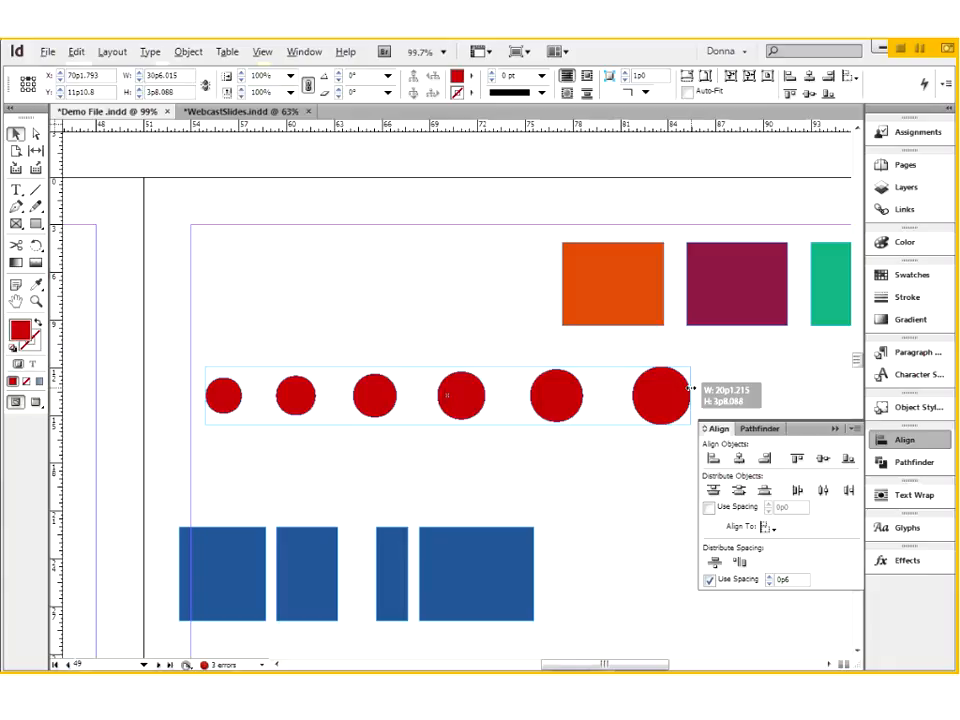
drag(690, 387, 509, 396)
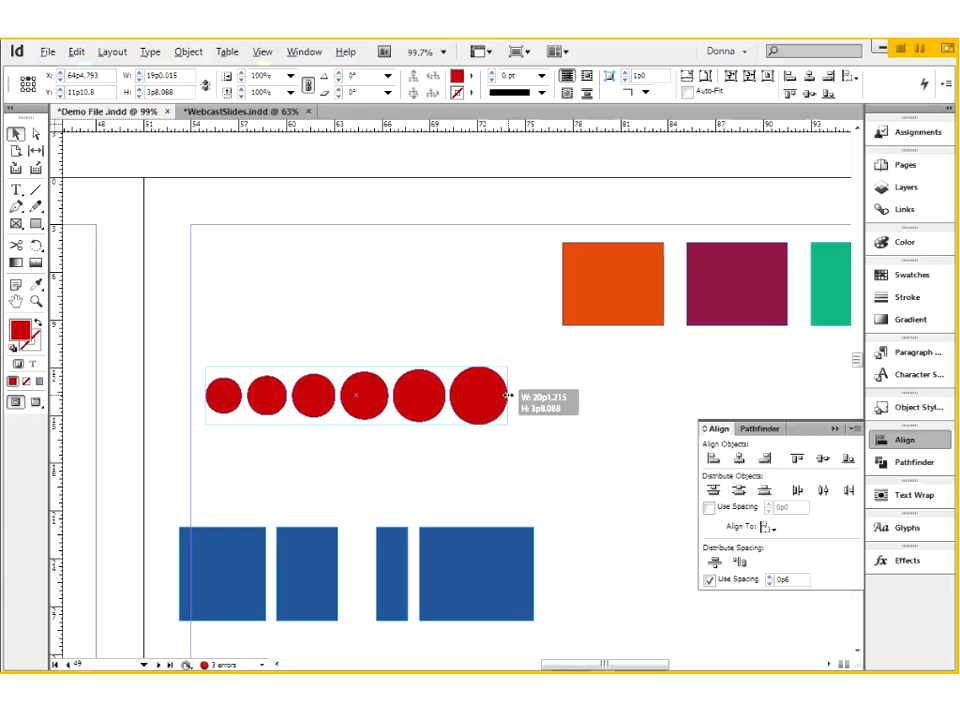
drag(509, 396, 509, 395)
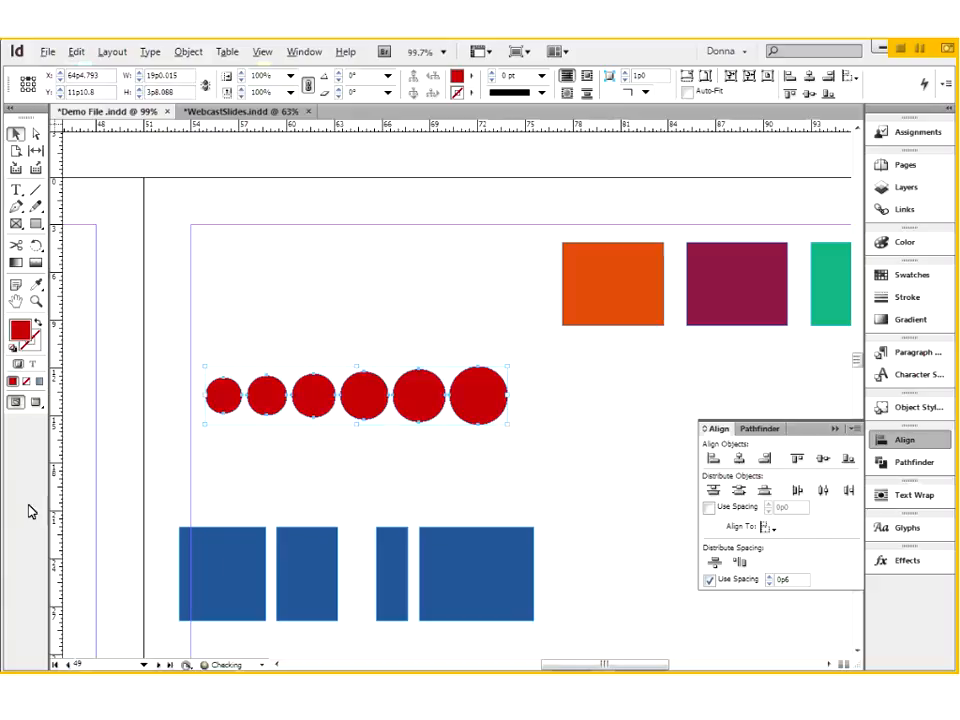
- Select the four blue rectangles and move them together to about X 66p4.8, Y 19p9.6
drag(171, 517, 529, 637)
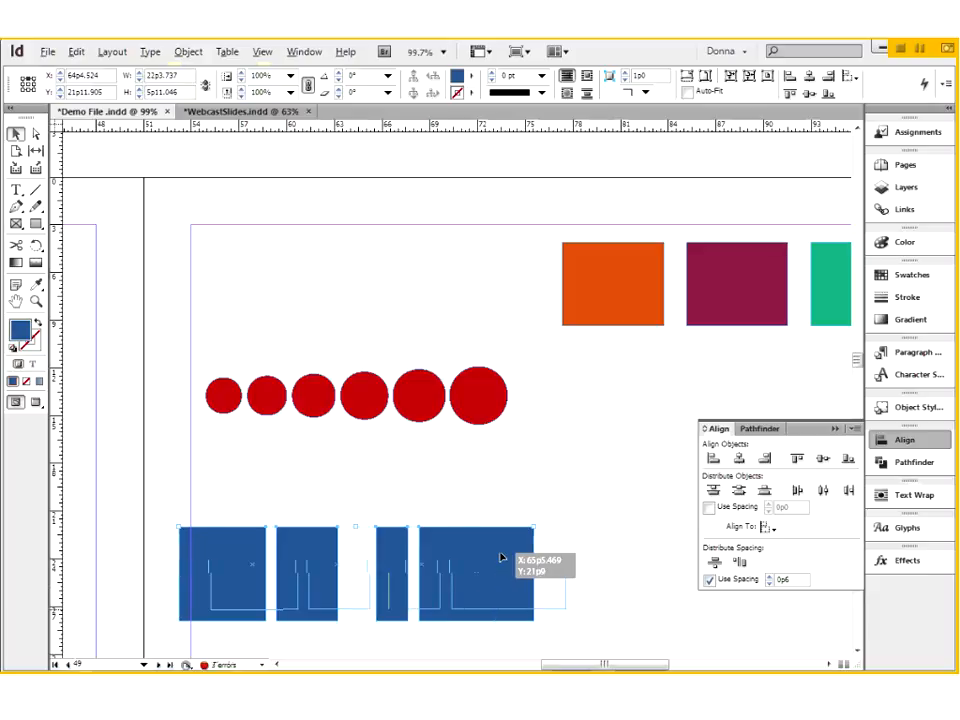
drag(534, 573, 566, 539)
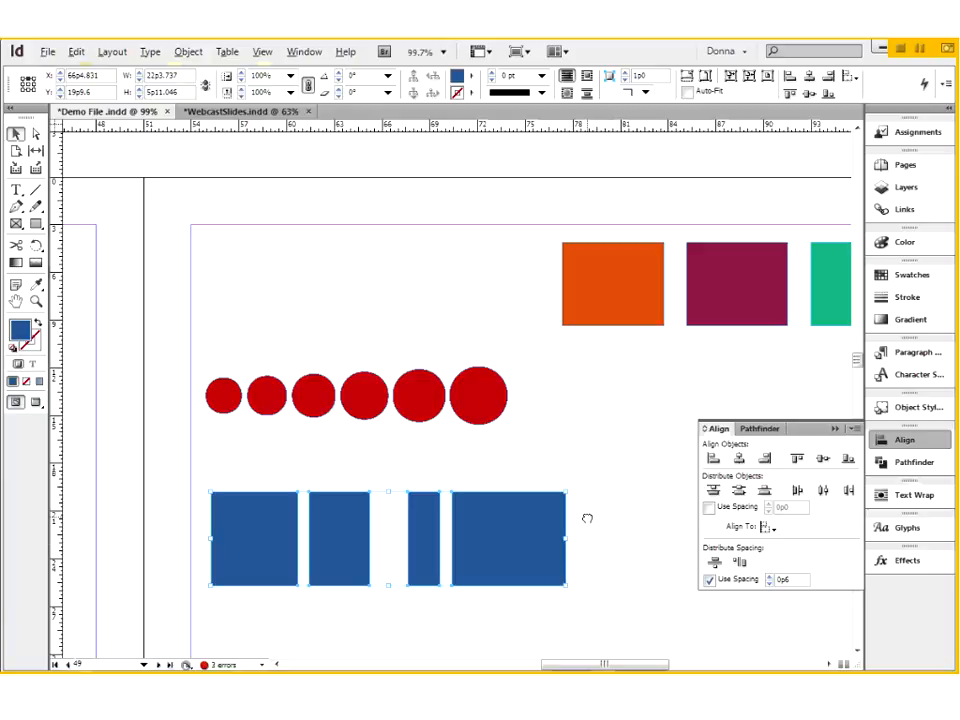
drag(587, 518, 571, 462)
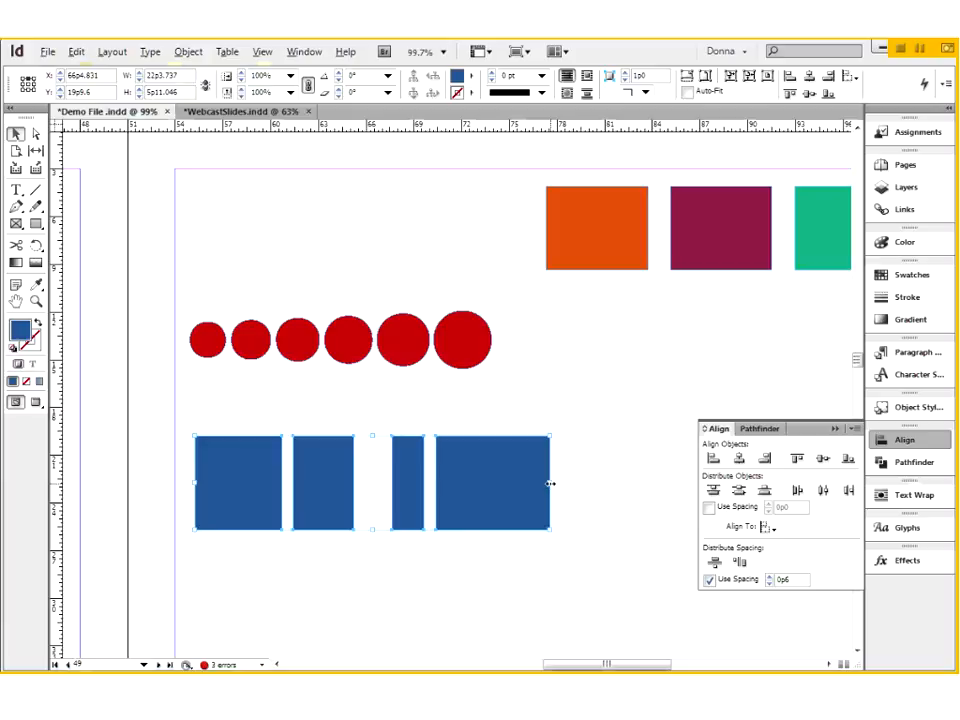
- Live-distribute the four blue rectangles horizontally to an overall width of about 28p10.2
drag(550, 483, 561, 512)
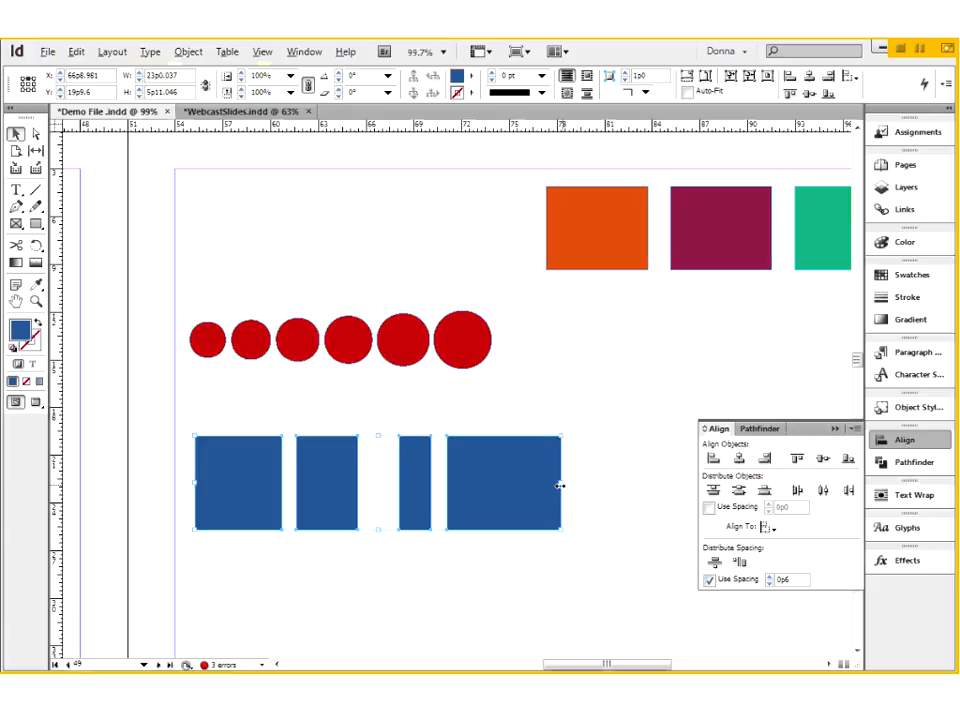
drag(563, 483, 660, 497)
key(space)
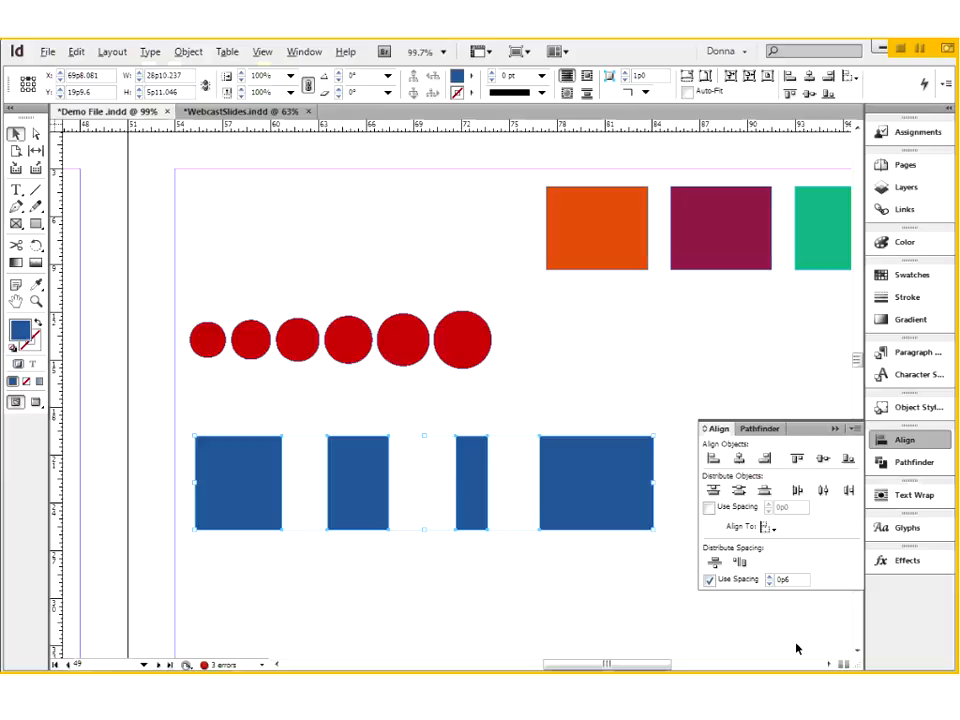
key(alt+Tab)
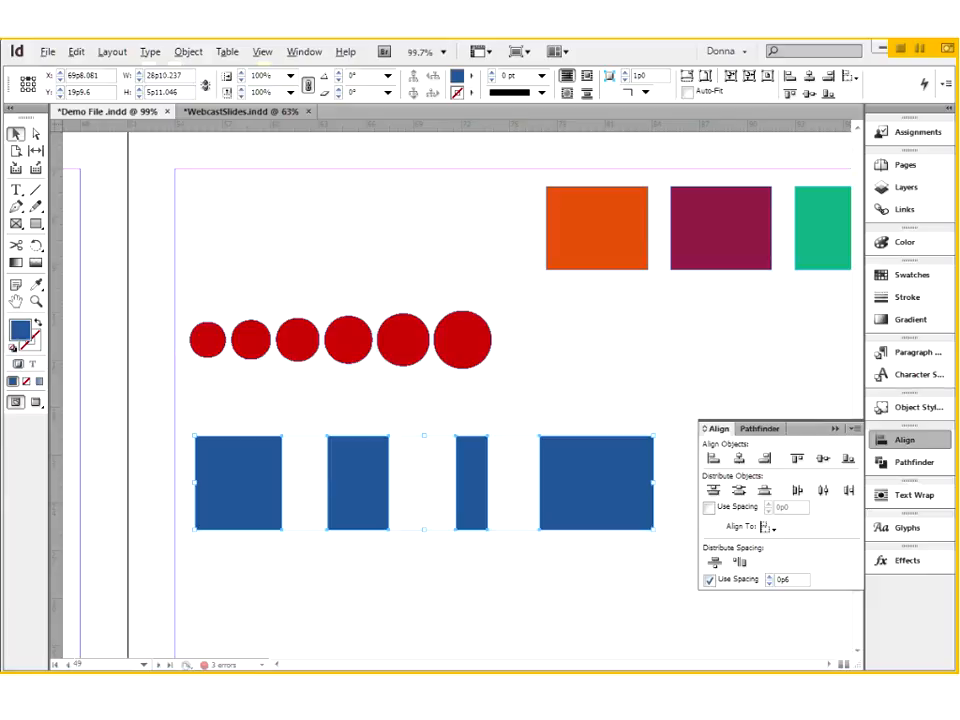
click(207, 340)
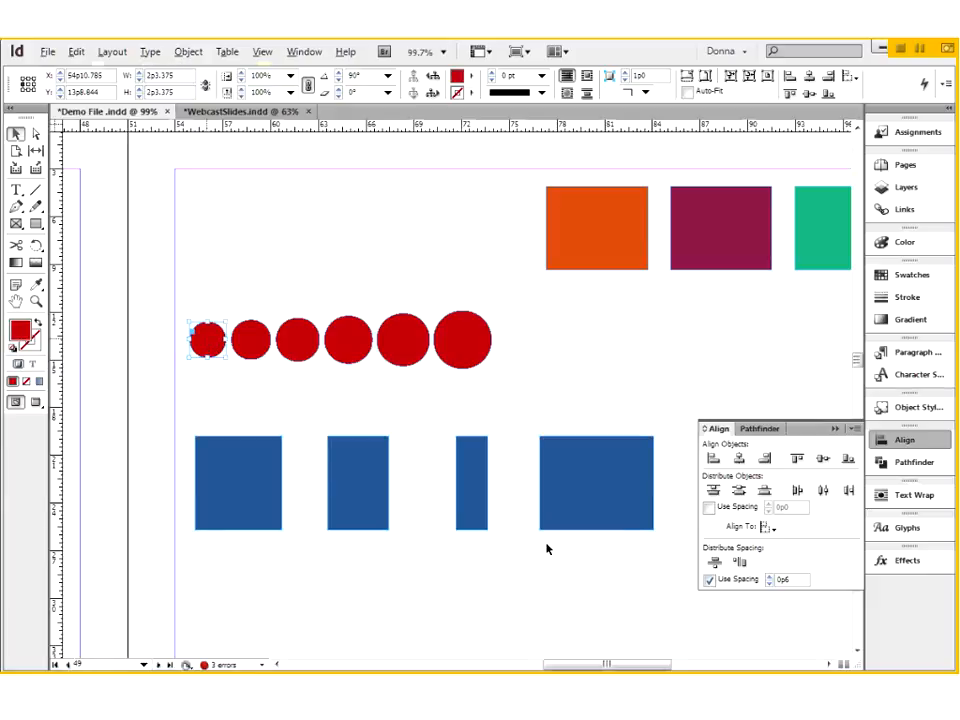
- Select the six overlapping stars on the same page and distribute their horizontal space at 0p6
key(Page_Down)
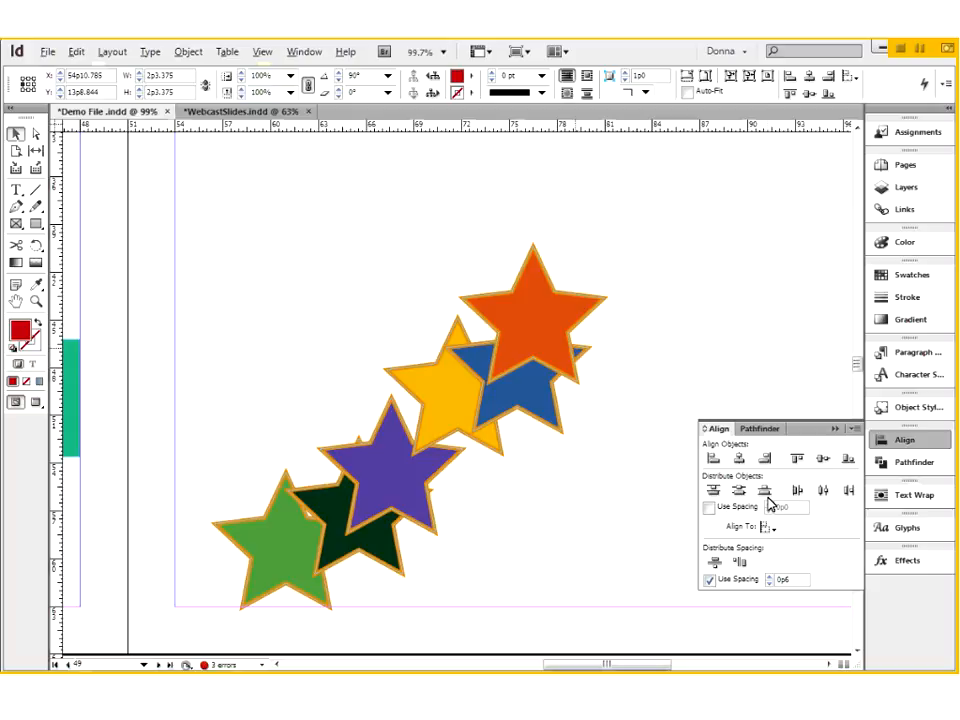
drag(243, 274, 519, 546)
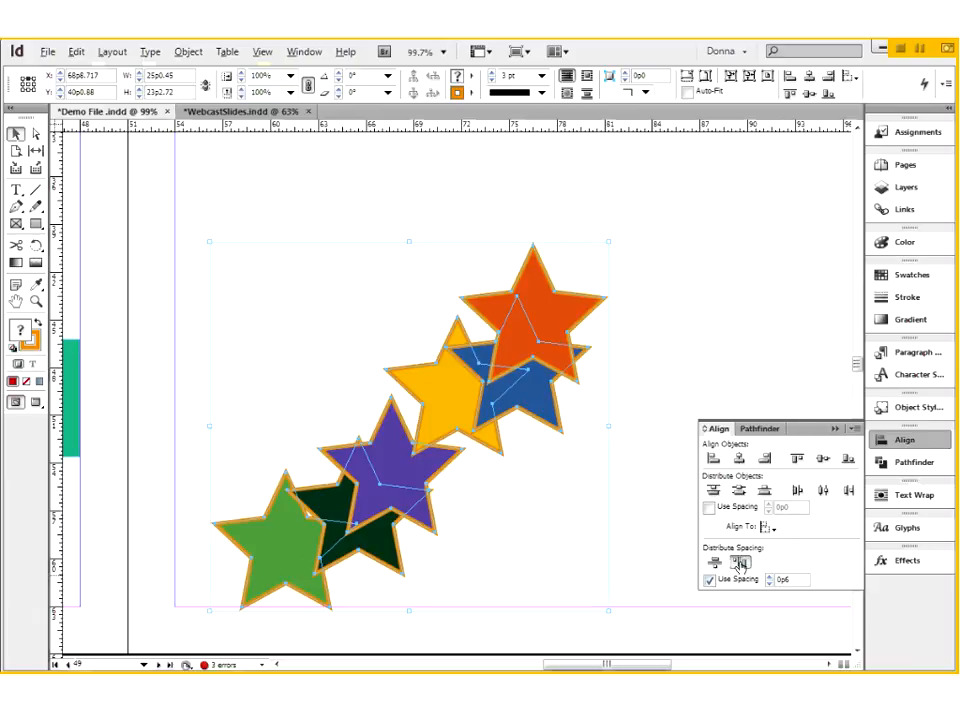
click(739, 562)
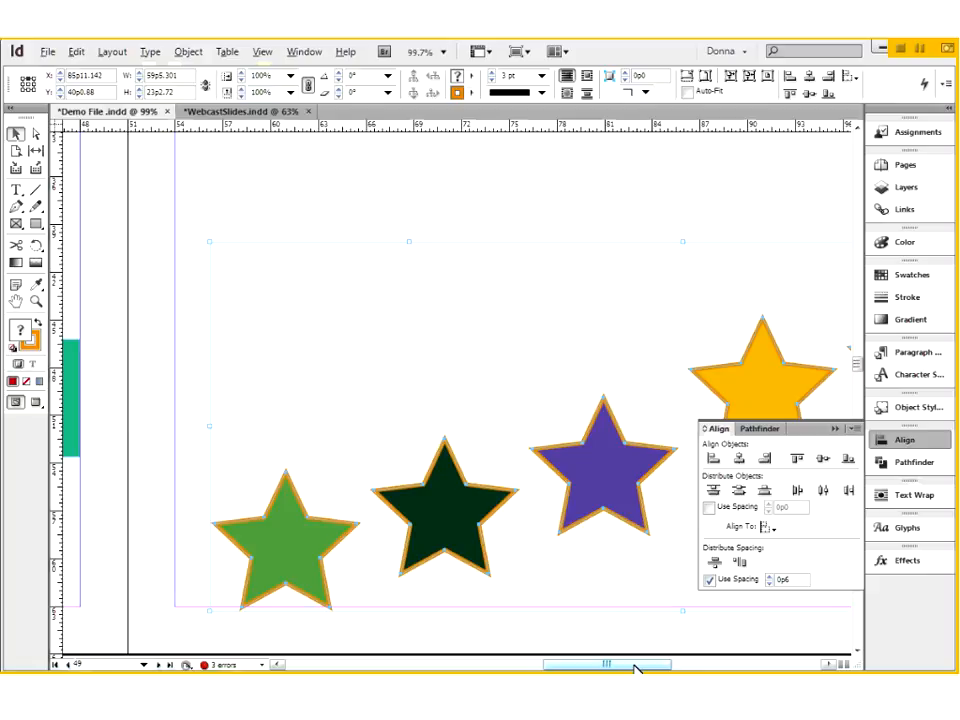
- Scale the distributed stars down proportionally to about 40p9.5 wide so they fit within the page margins, and zoom in on the row
key(ctrl+minus)
key(ctrl+minus)
key(ctrl+minus)
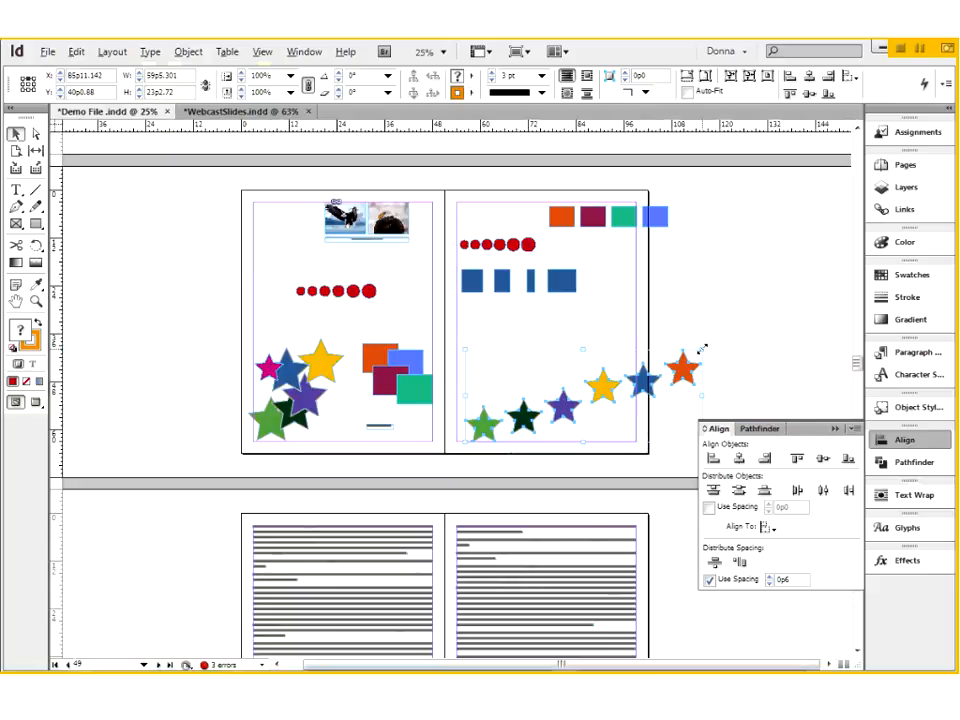
drag(700, 350, 628, 381)
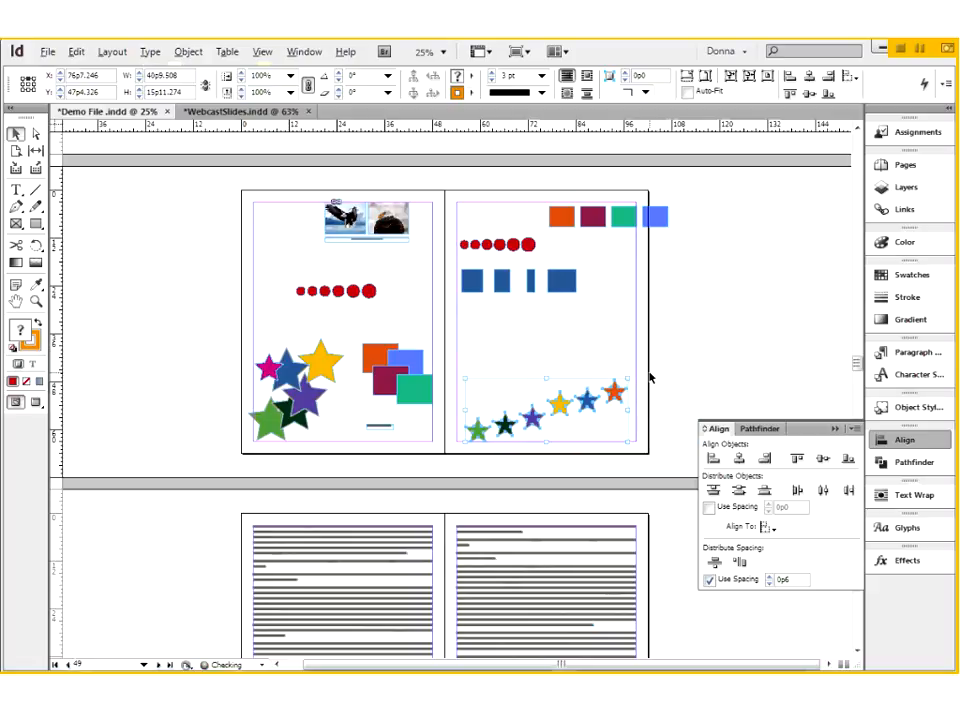
click(459, 366)
drag(460, 370, 633, 452)
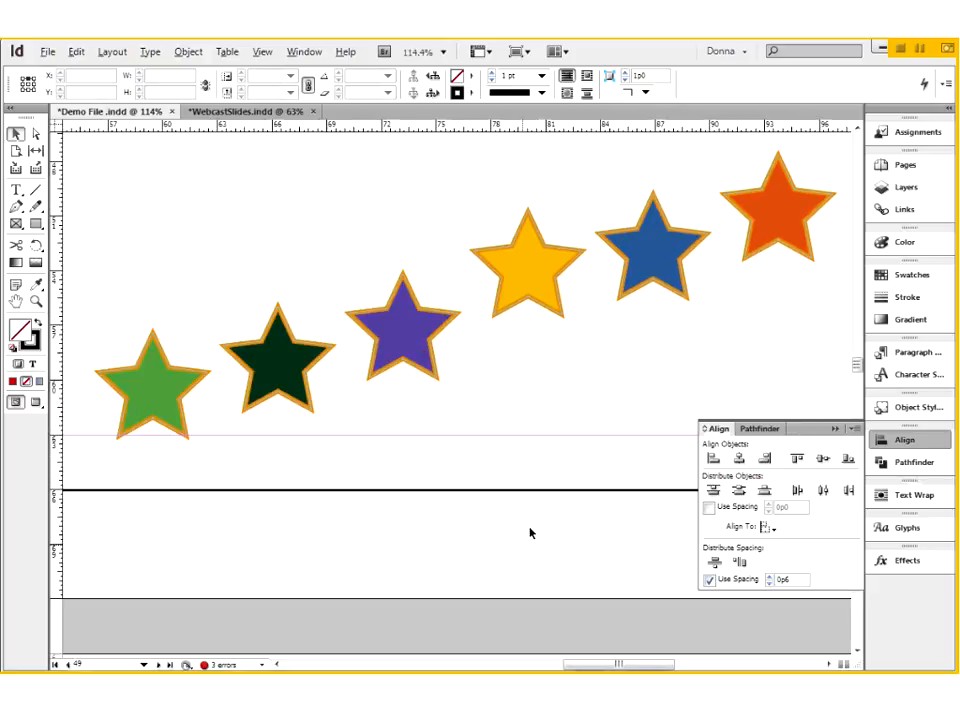
- Try aligning the six stars by their top edges and by their bottom edges, undoing each alignment
mouse_move(118, 160)
mouse_down()
mouse_move(705, 326)
mouse_move(793, 334)
mouse_move(799, 368)
mouse_up()
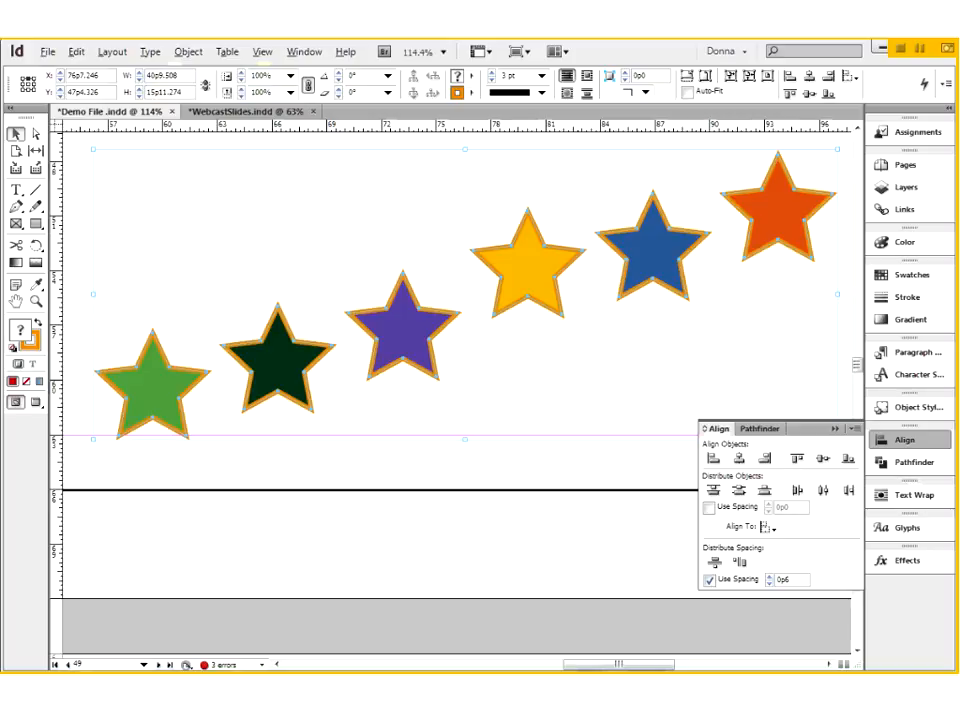
click(797, 460)
key(ctrl+z)
click(848, 459)
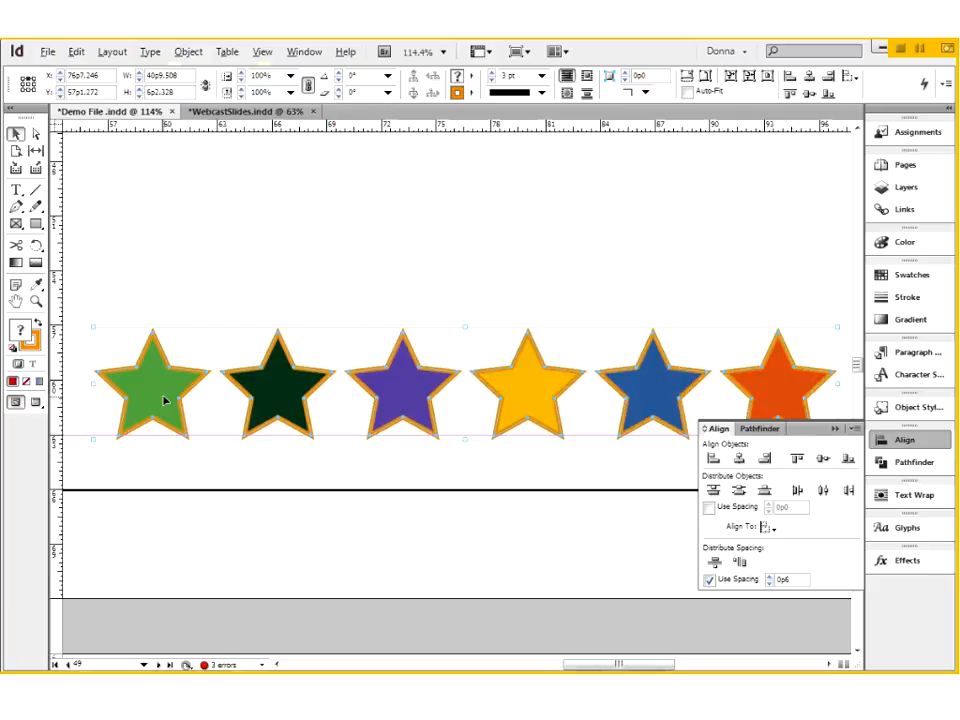
key(ctrl+z)
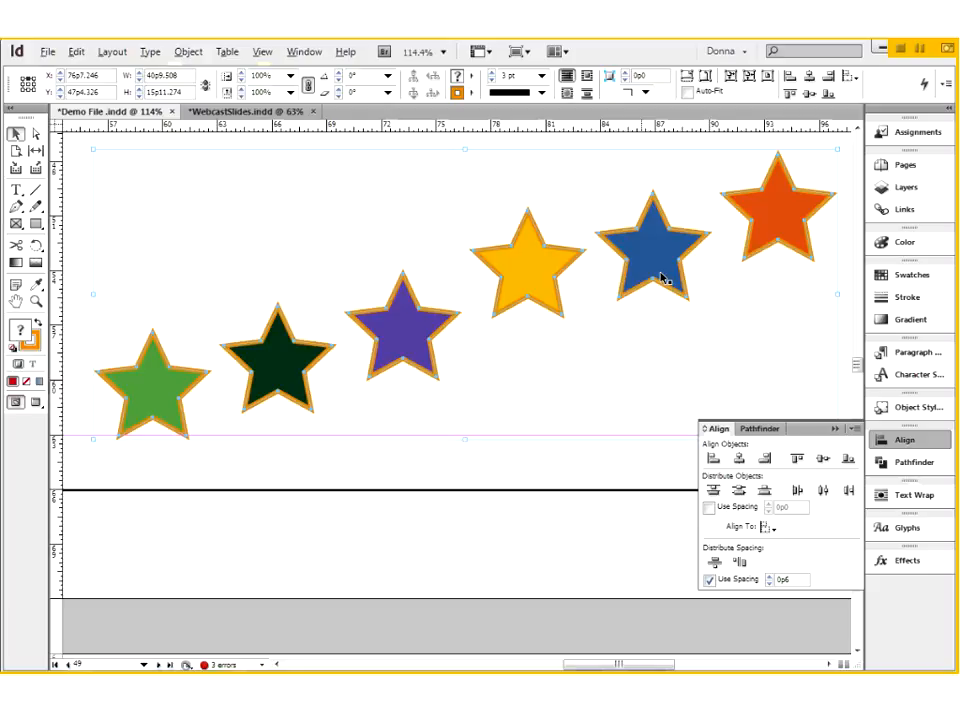
- Try lowering the blue and orange stars and aligning all stars to the yellow star's top edge, and undo it all
drag(661, 279, 661, 394)
drag(784, 233, 771, 358)
drag(116, 216, 757, 381)
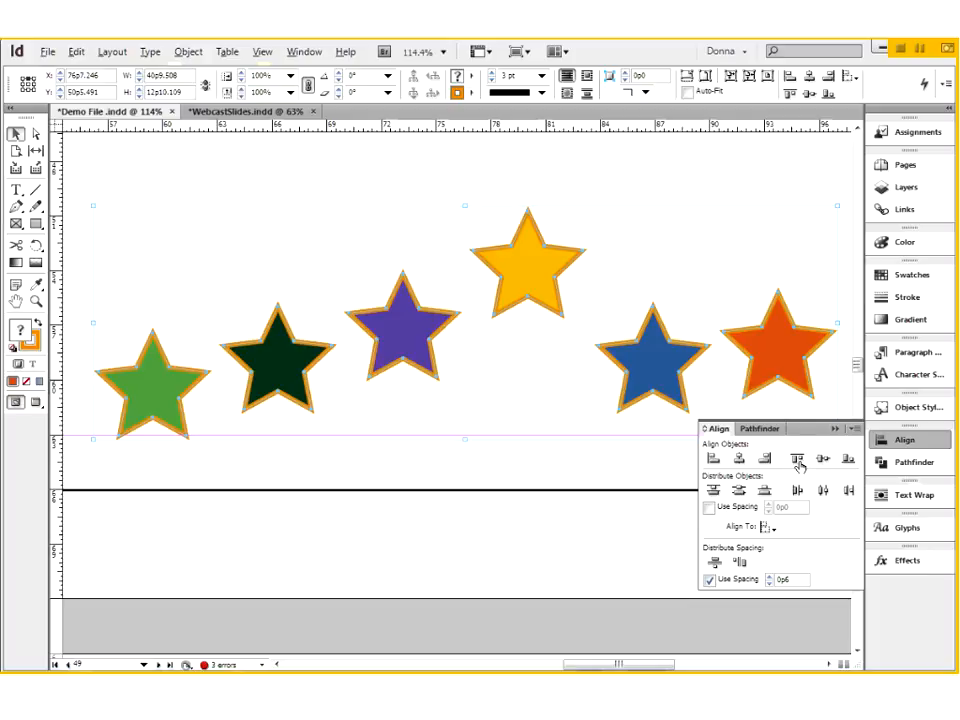
click(799, 462)
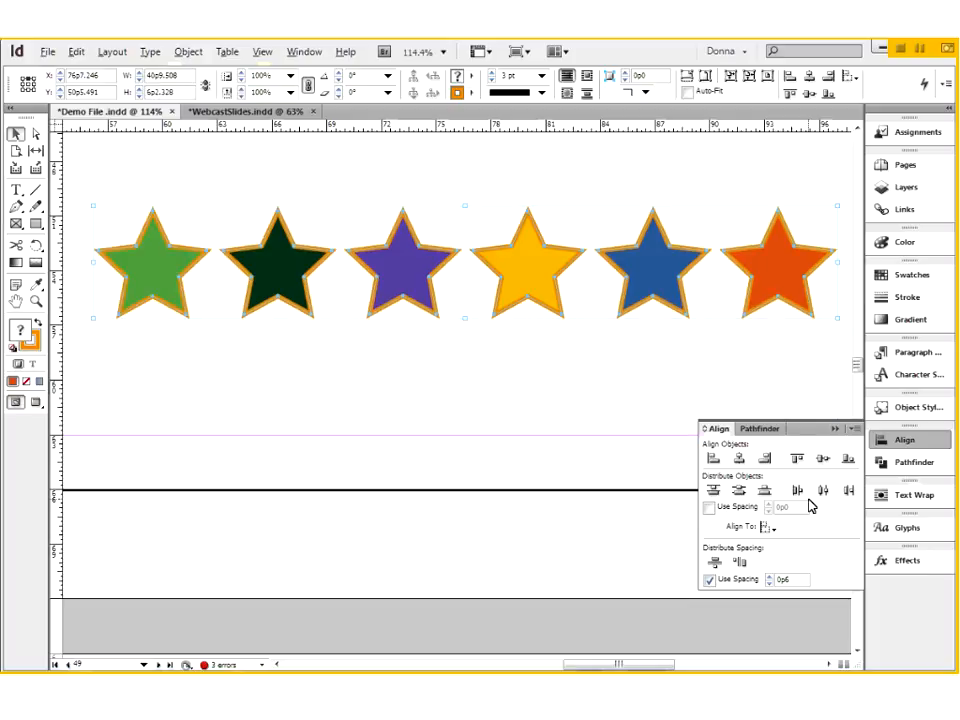
key(ctrl+z)
- Align the six stars' top edges with the yellow star as key object and set the alignment reference back to the selection
drag(102, 160, 806, 377)
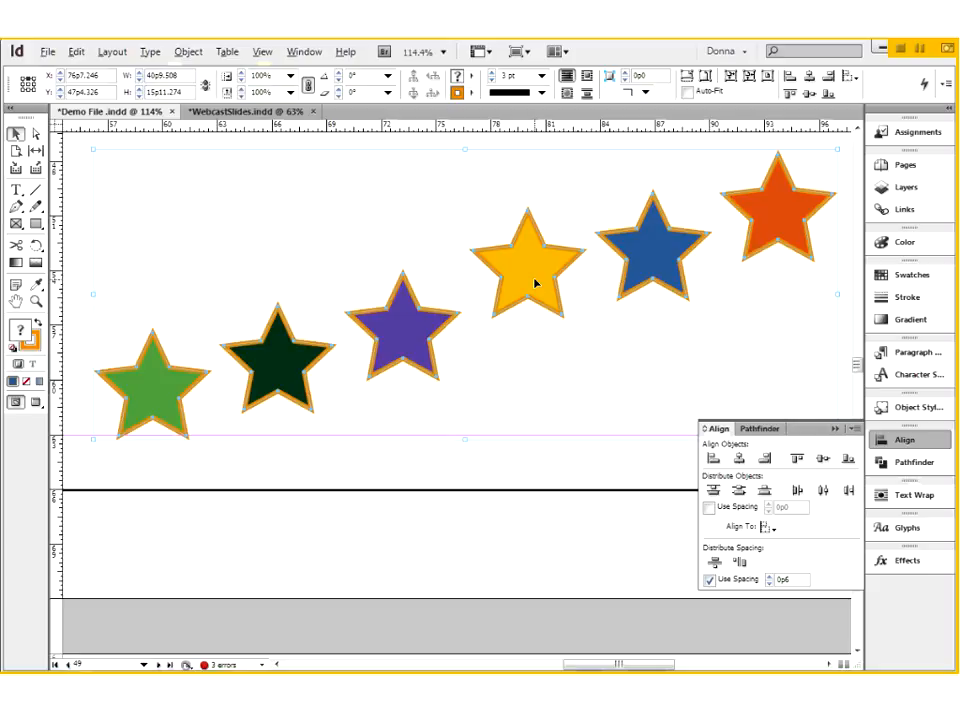
click(531, 276)
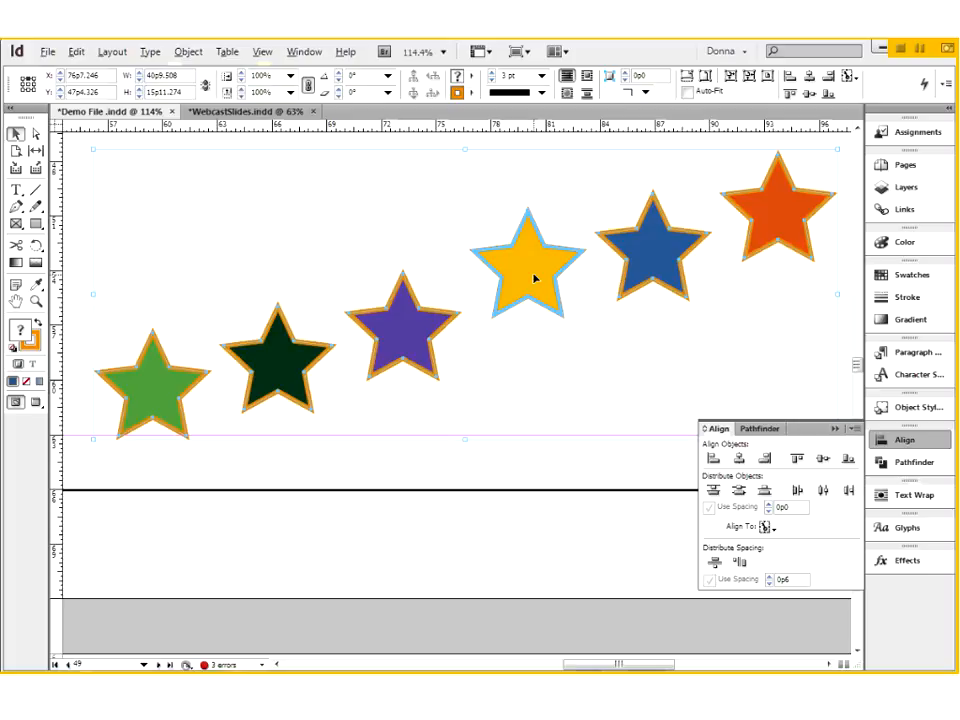
click(797, 458)
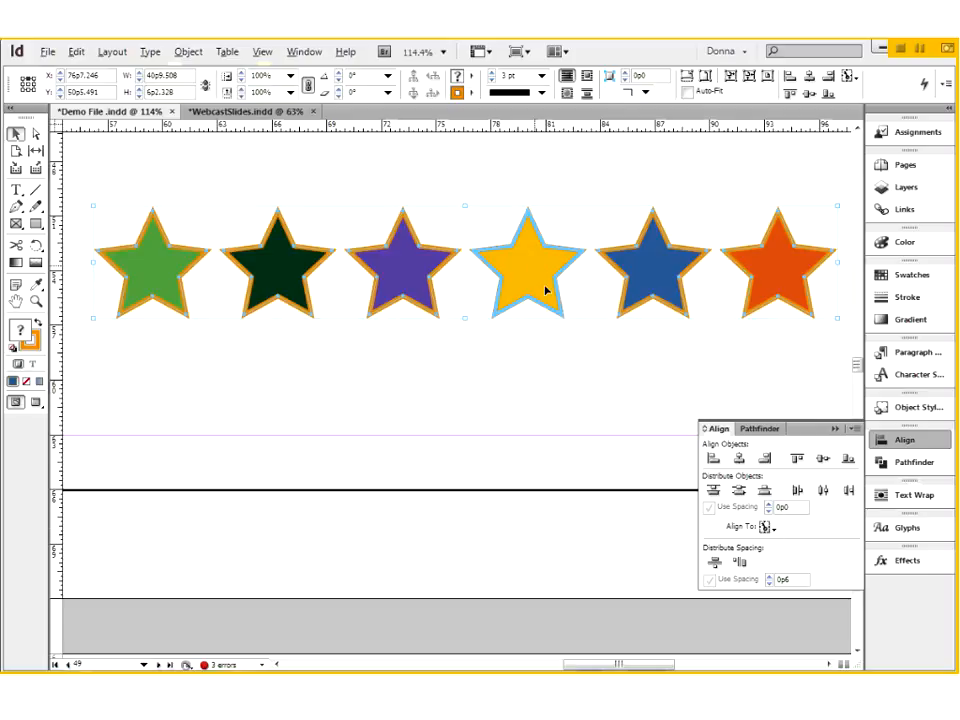
click(767, 529)
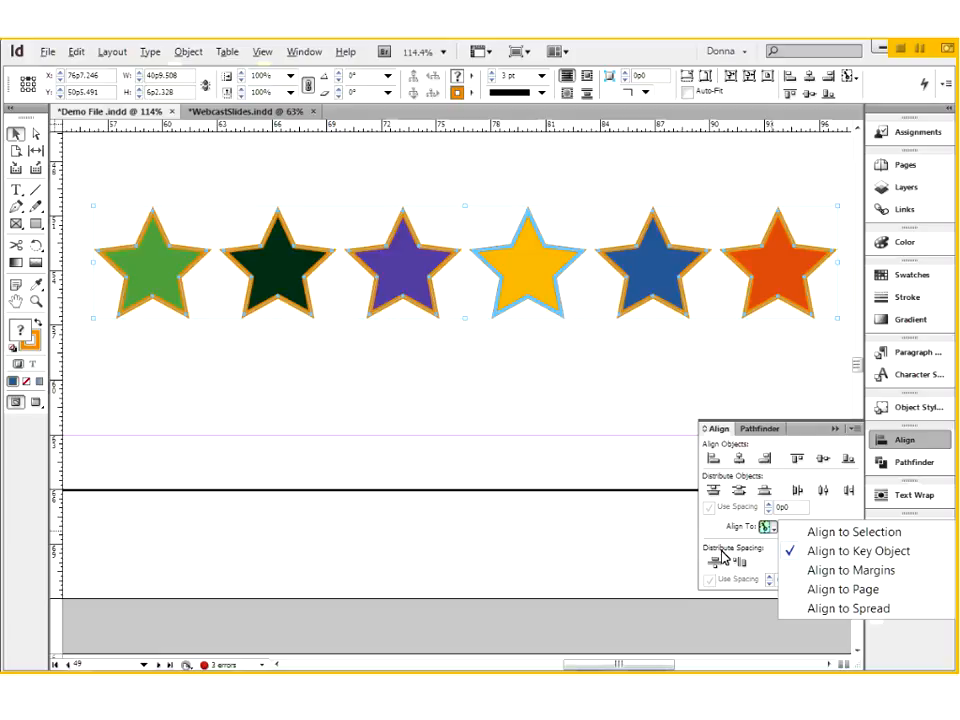
click(817, 533)
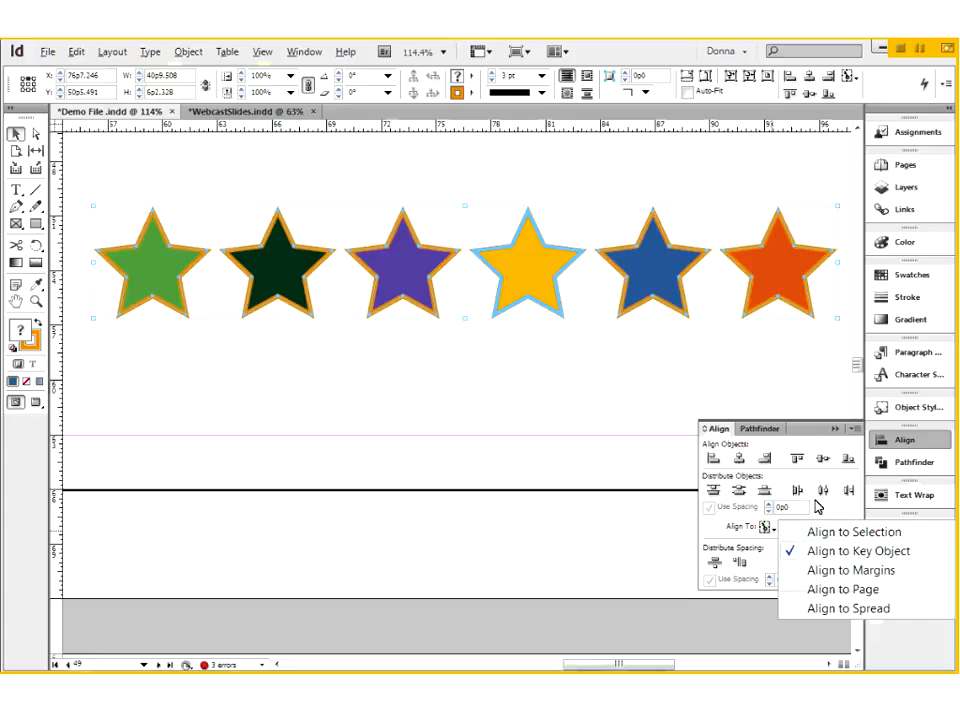
click(510, 366)
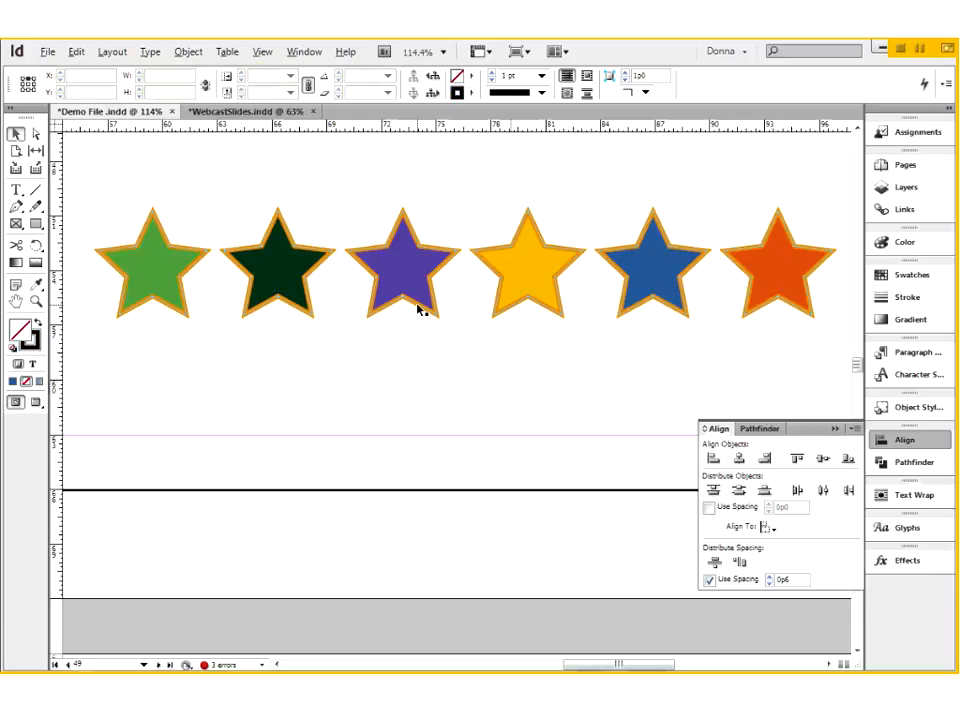
- Undo the stars' alignment, scaling and distribution, and scale the overlapping group down to about 19p0.5 wide
key(ctrl+z)
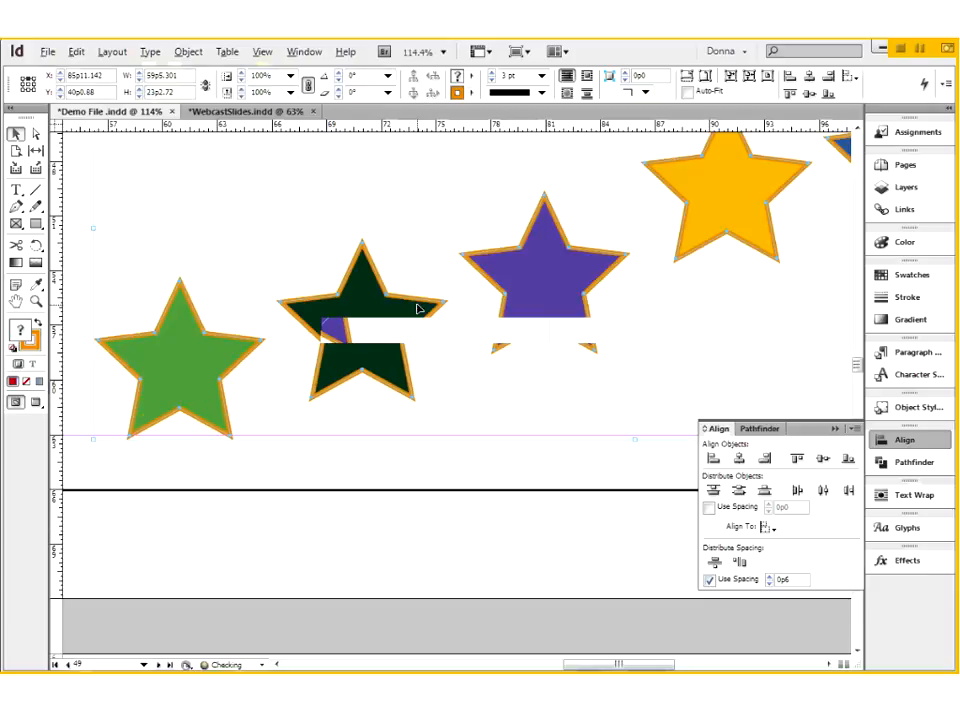
key(ctrl+z)
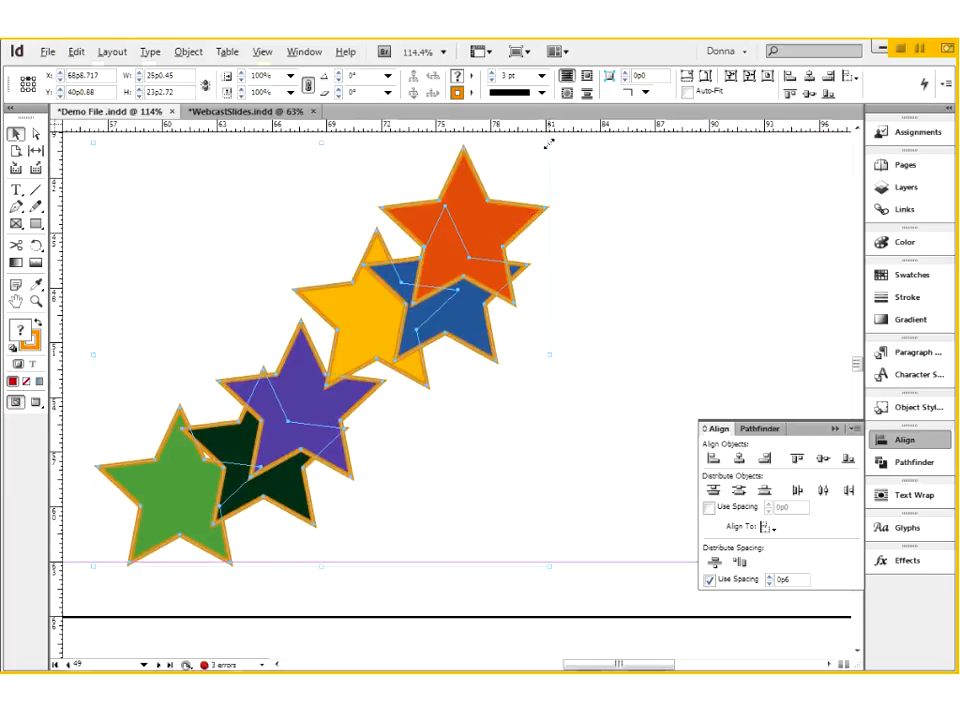
drag(548, 145, 442, 272)
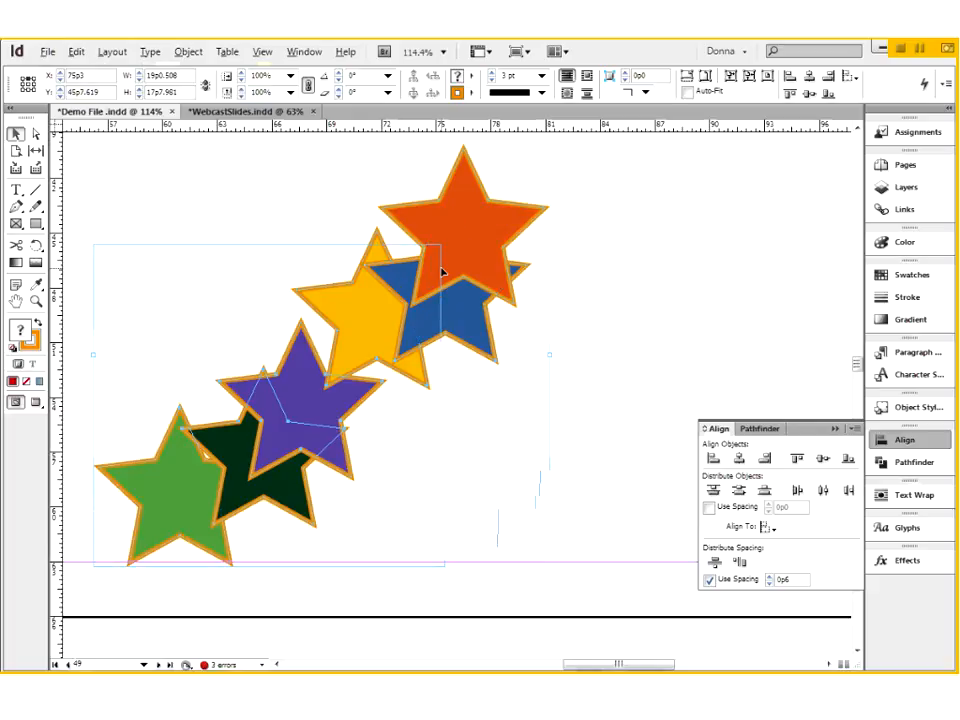
- Duplicate the orange and blue stars to the right of the group and place the blue copy directly below the orange one
click(378, 325)
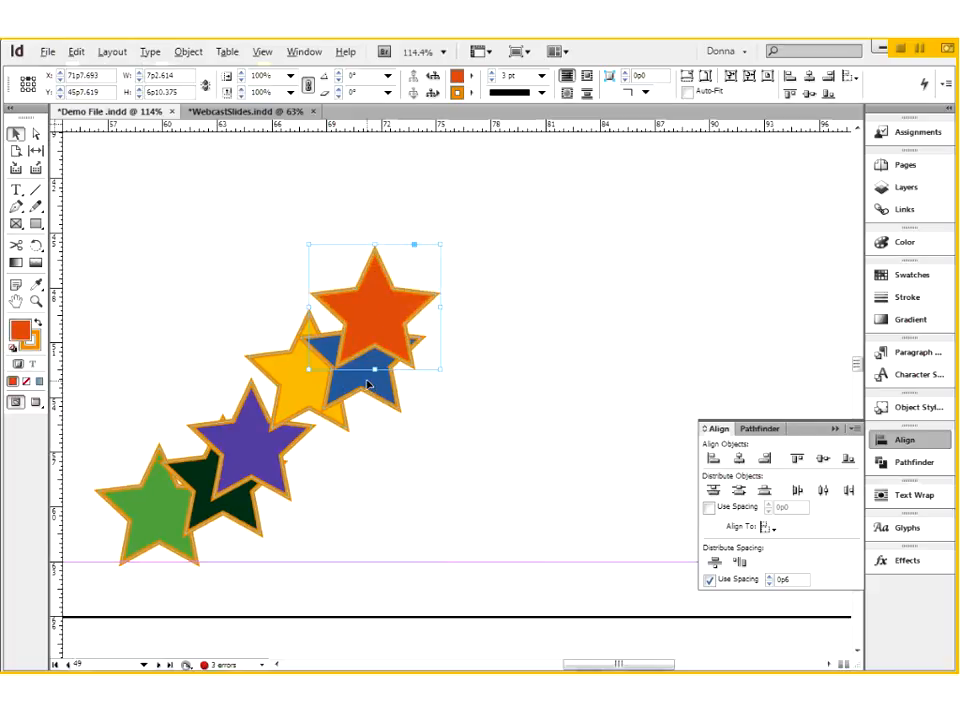
shift+click(378, 369)
drag(399, 313, 652, 250)
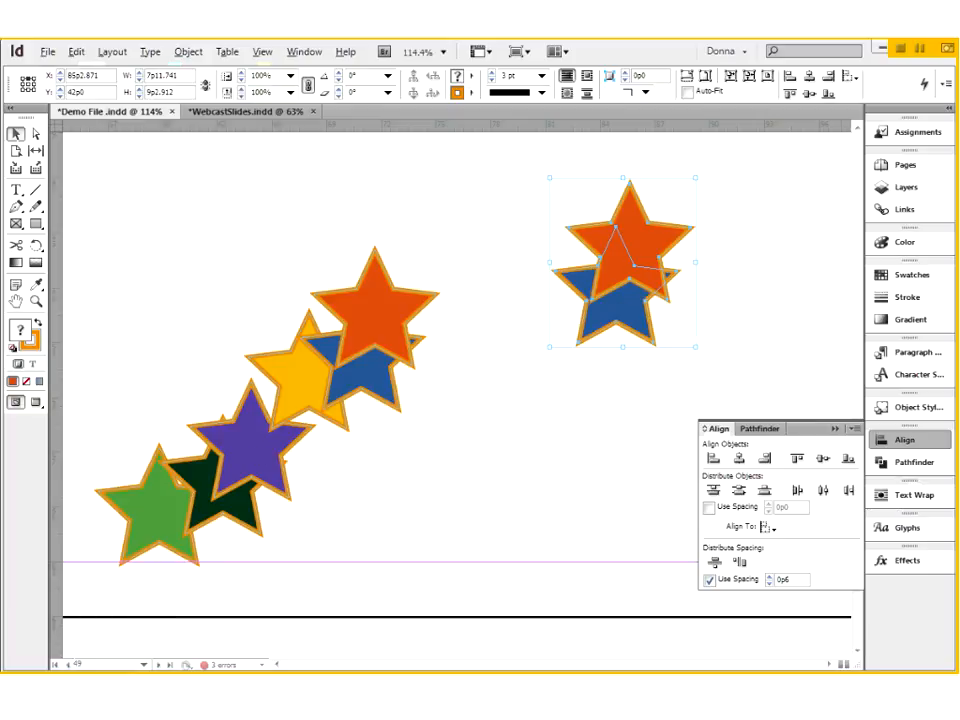
drag(621, 311, 636, 403)
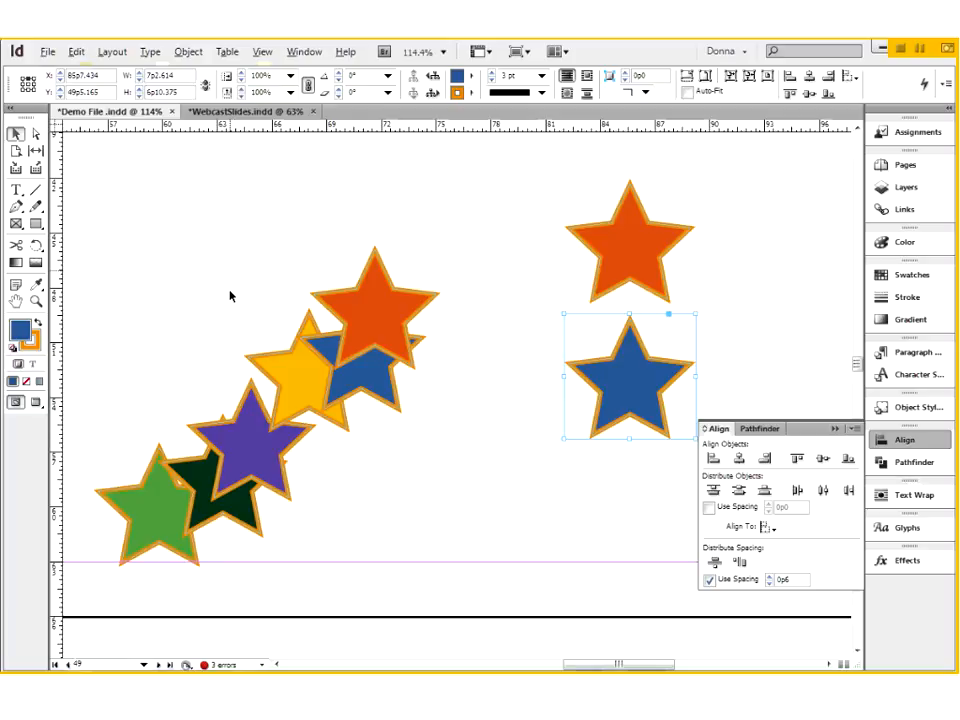
- Collapse the Align options
click(888, 515)
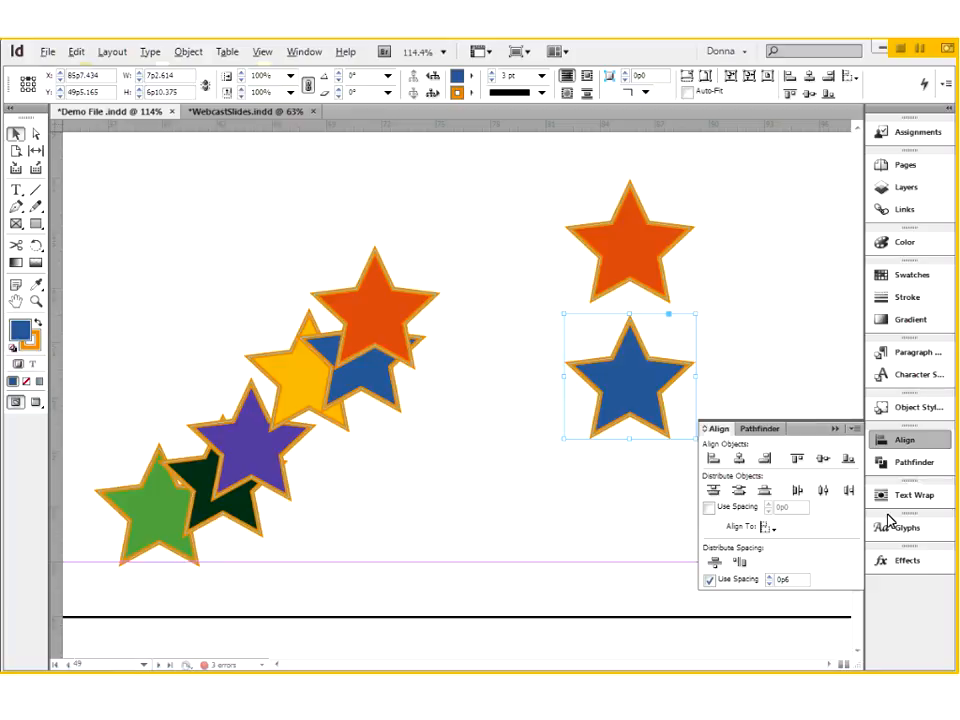
click(836, 429)
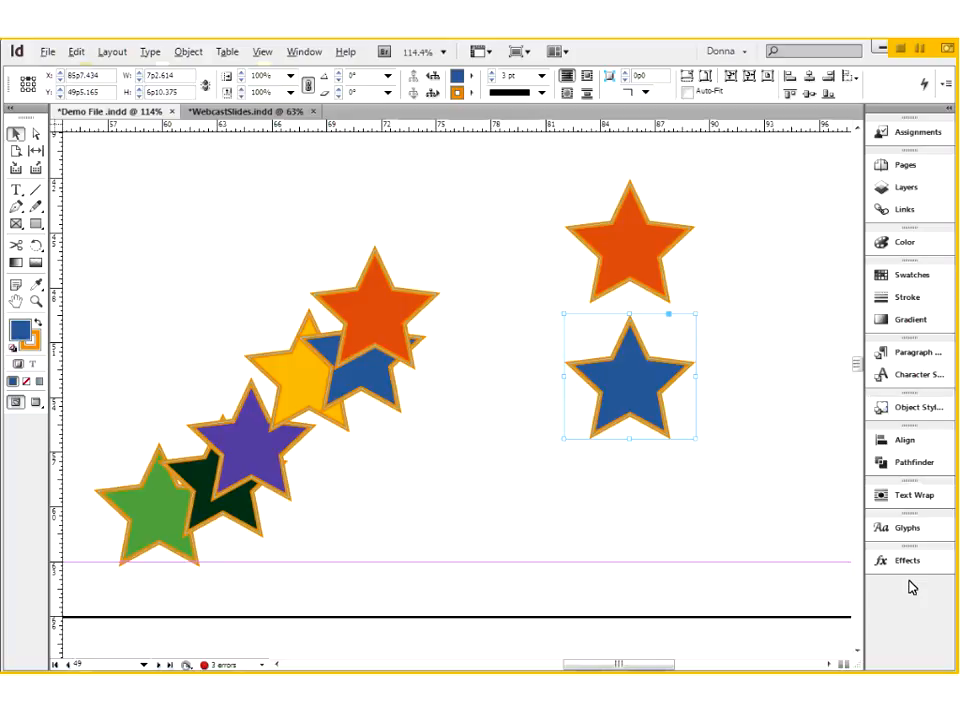
- Open the Align options, detach Pathfinder from the group it shares with Align and close it, then collapse Align
click(312, 54)
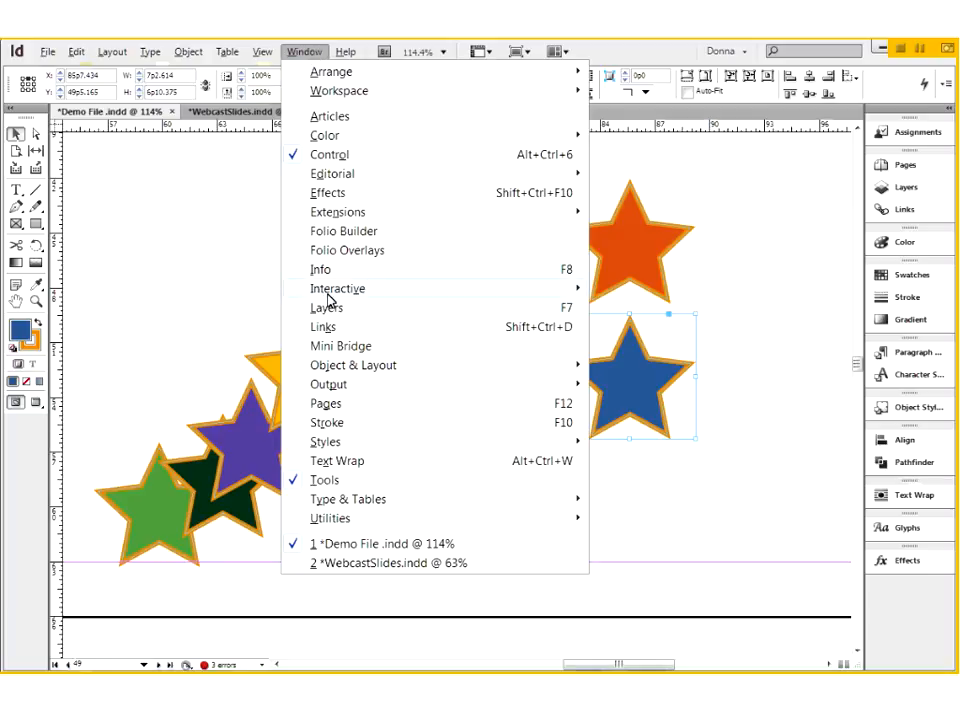
mouse_move(328, 294)
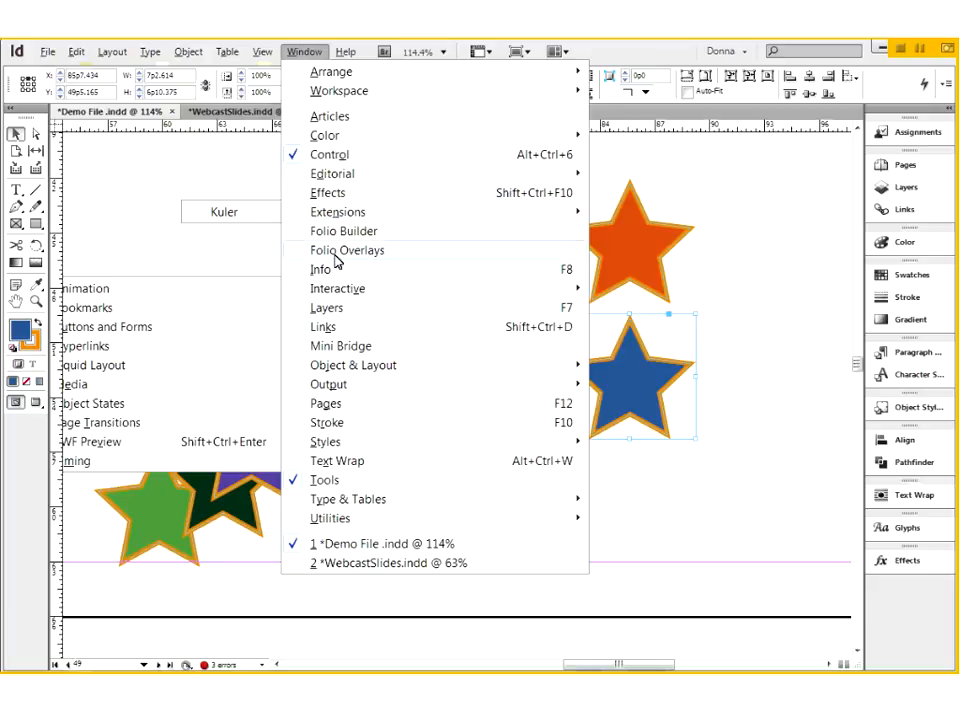
mouse_move(346, 372)
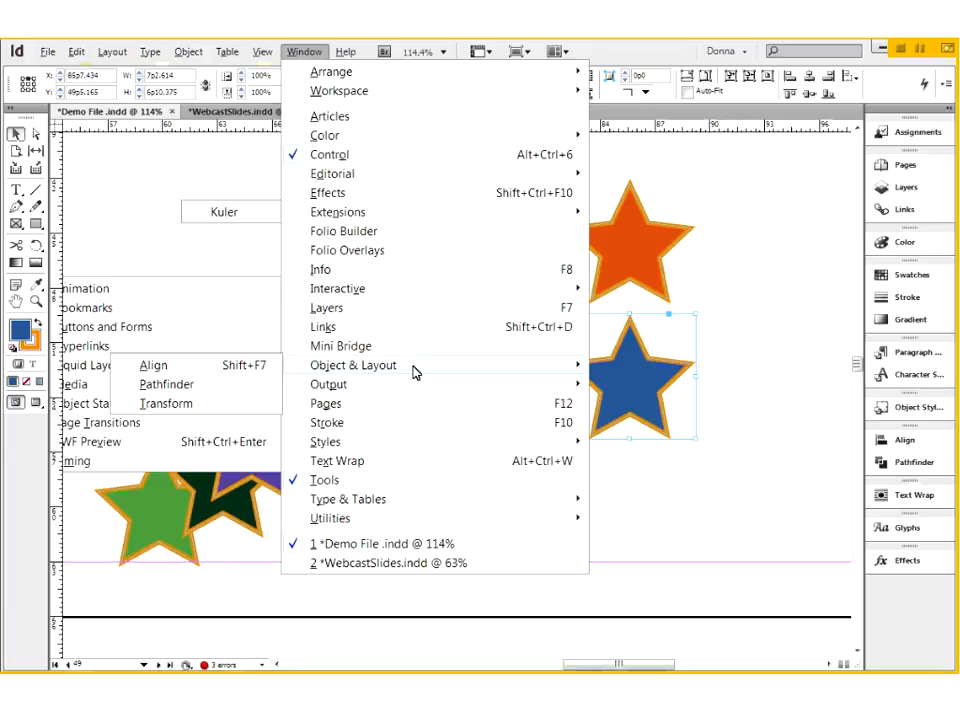
click(203, 371)
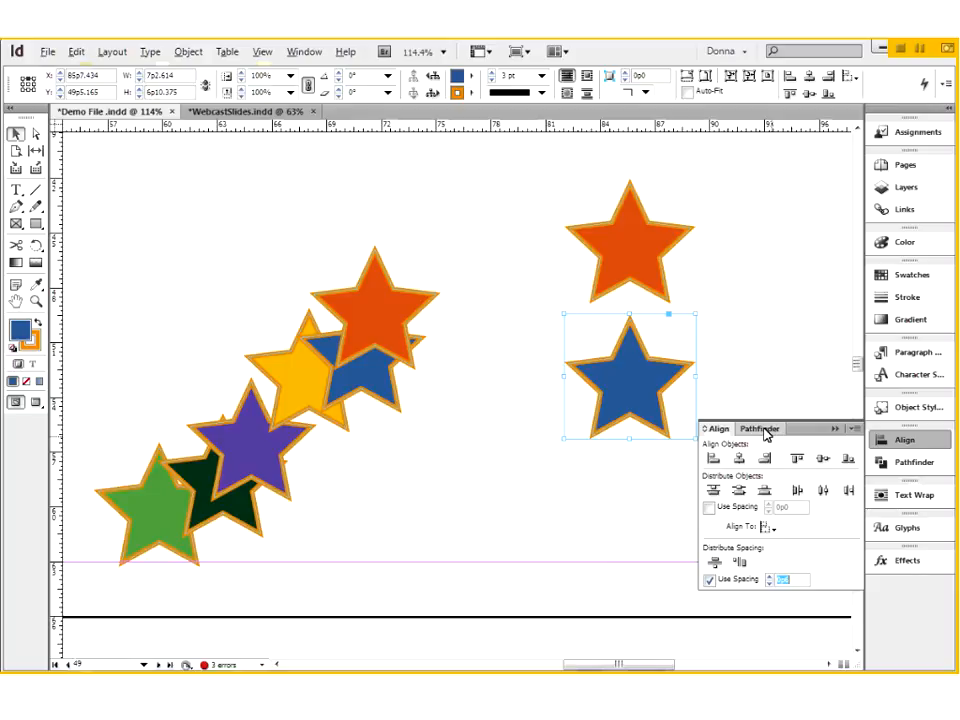
drag(768, 432, 772, 404)
drag(590, 180, 229, 199)
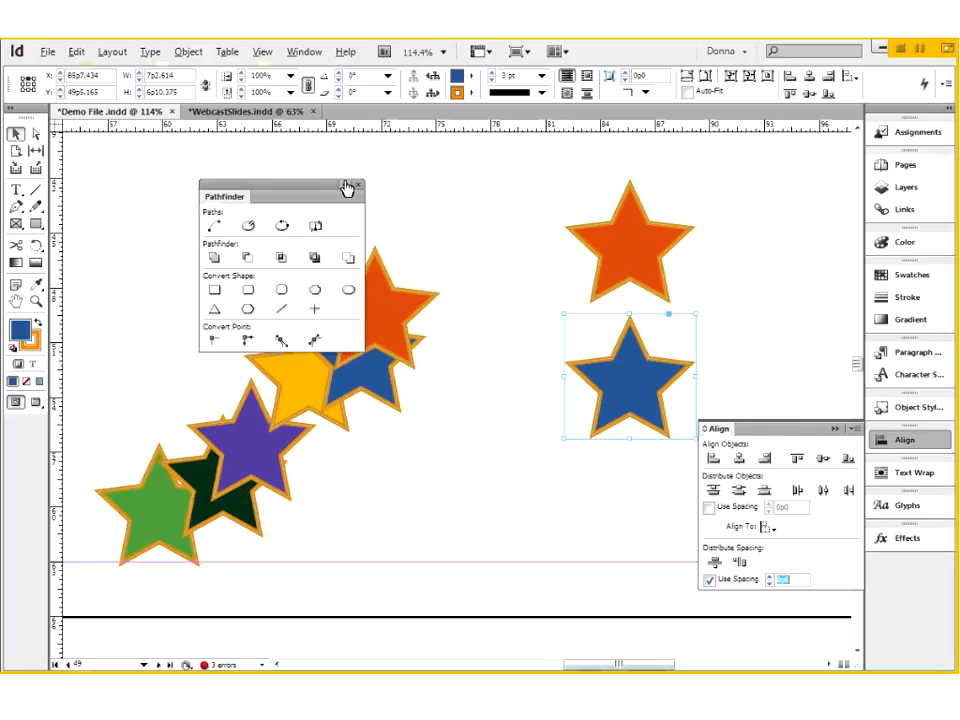
click(358, 186)
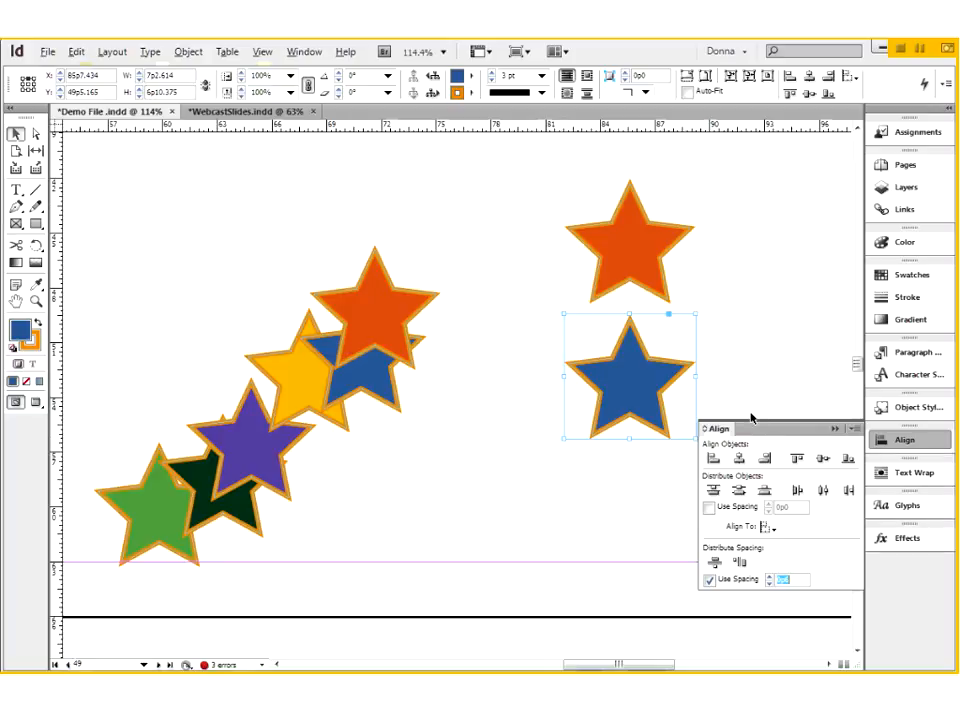
click(836, 429)
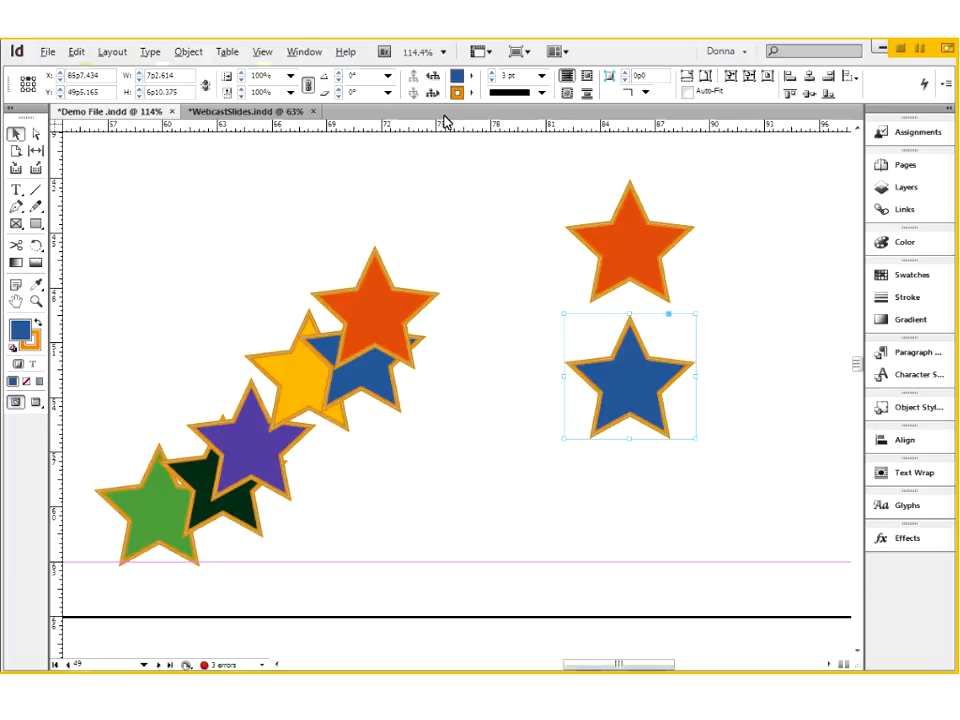
- Bring Pathfinder back, dock it in the same collapsed group as Align, and order the group with Align above Pathfinder
click(305, 52)
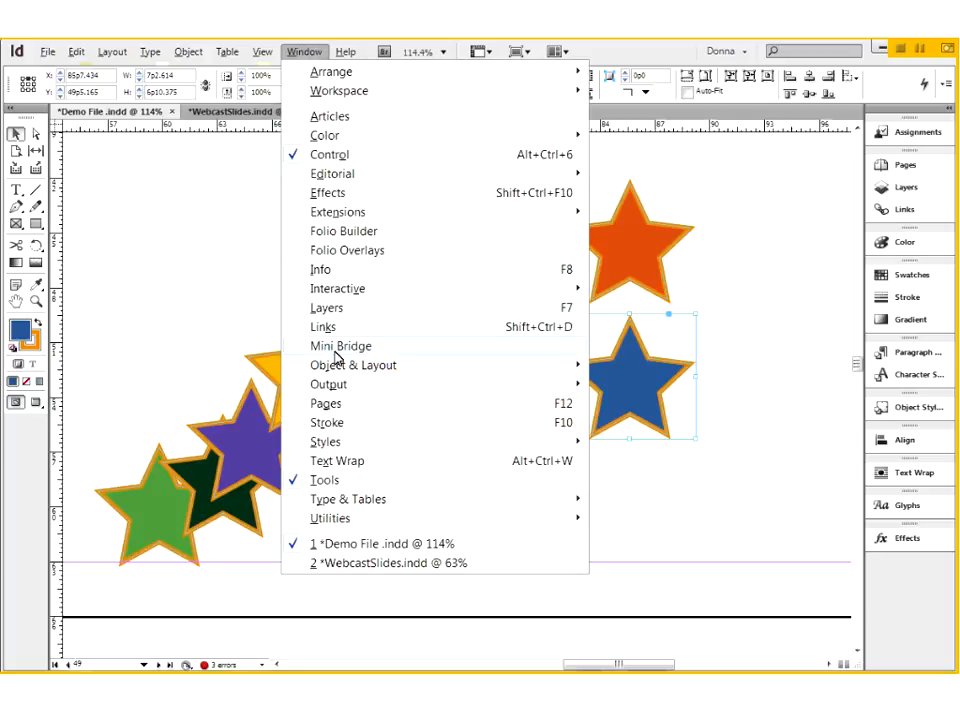
mouse_move(344, 376)
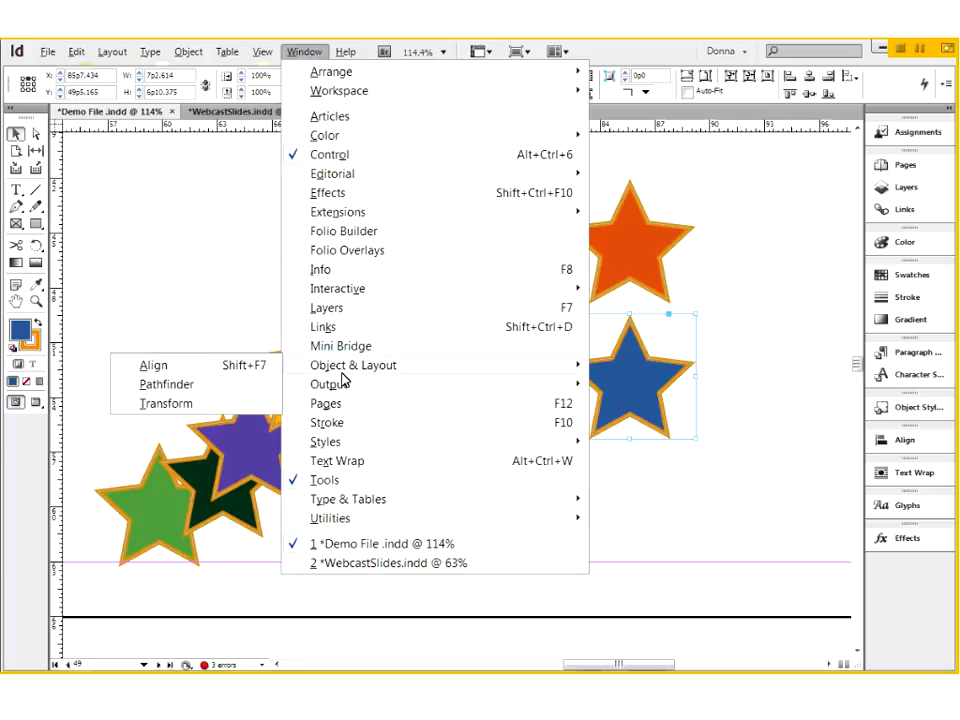
click(195, 388)
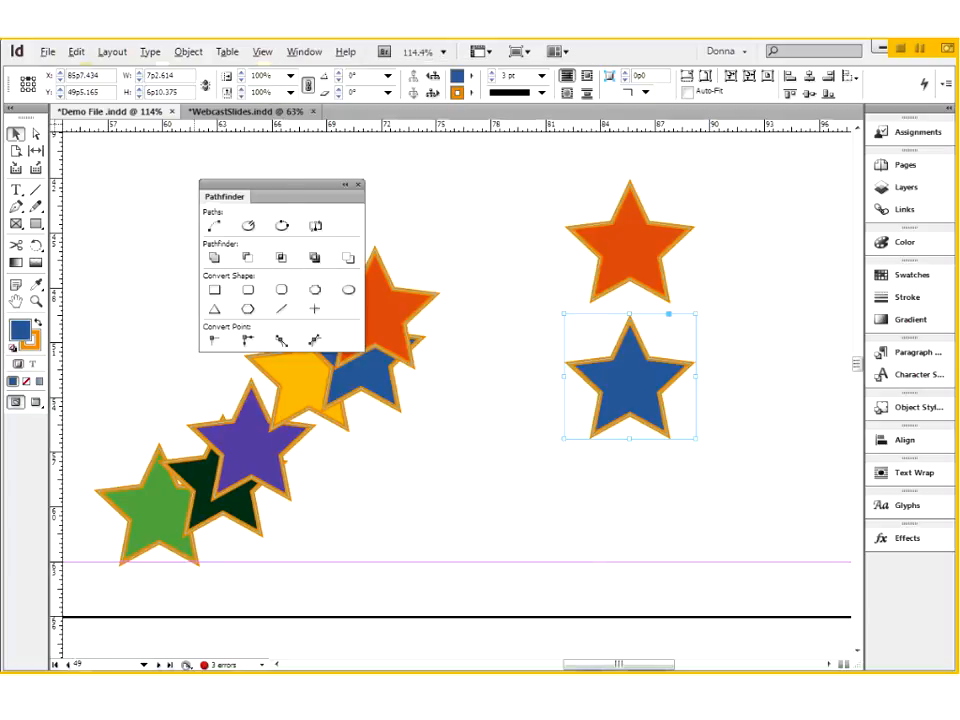
drag(296, 191, 915, 445)
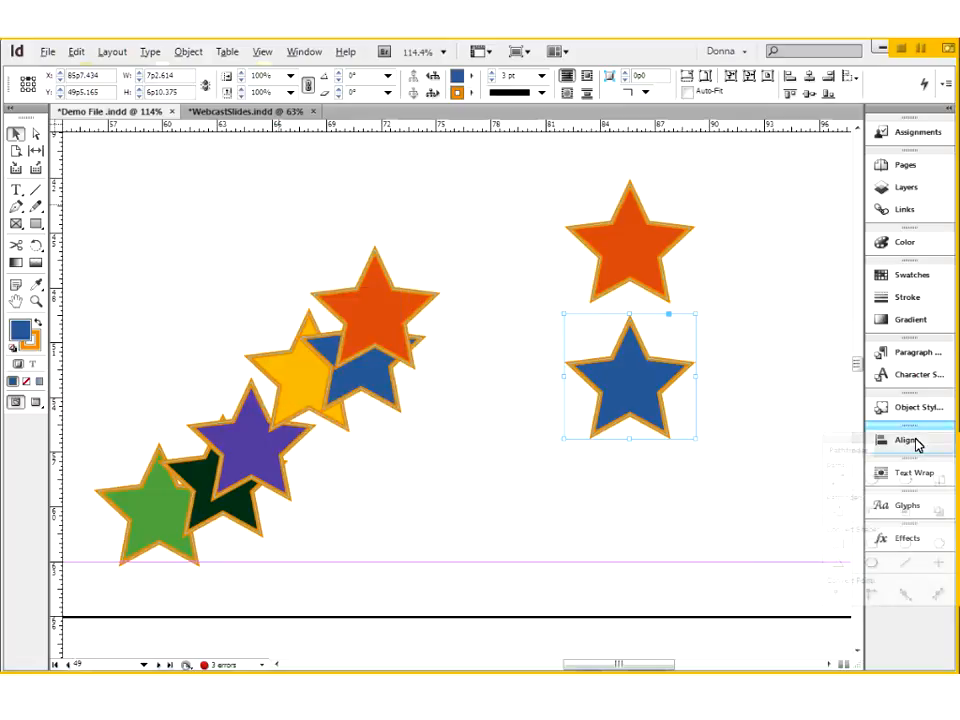
drag(915, 445, 915, 445)
drag(915, 445, 913, 450)
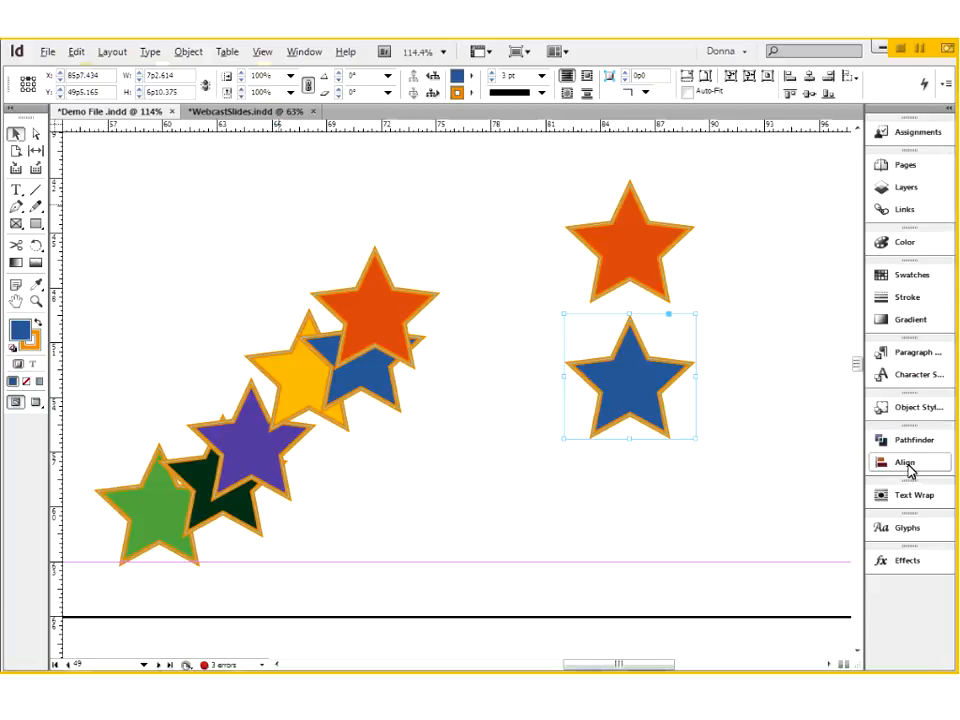
click(905, 463)
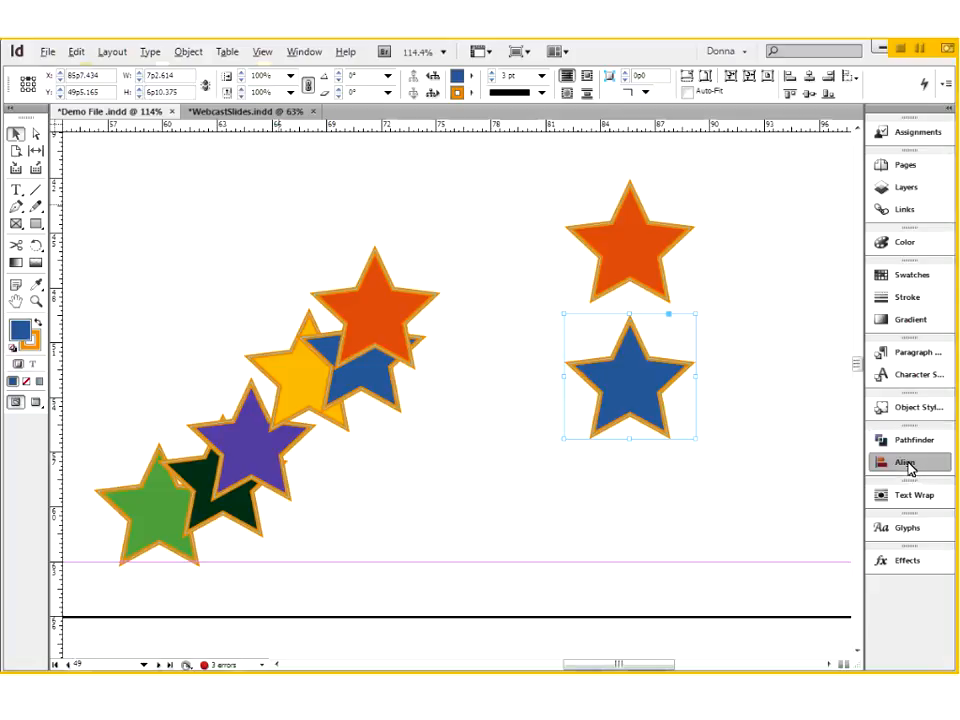
drag(908, 467, 909, 442)
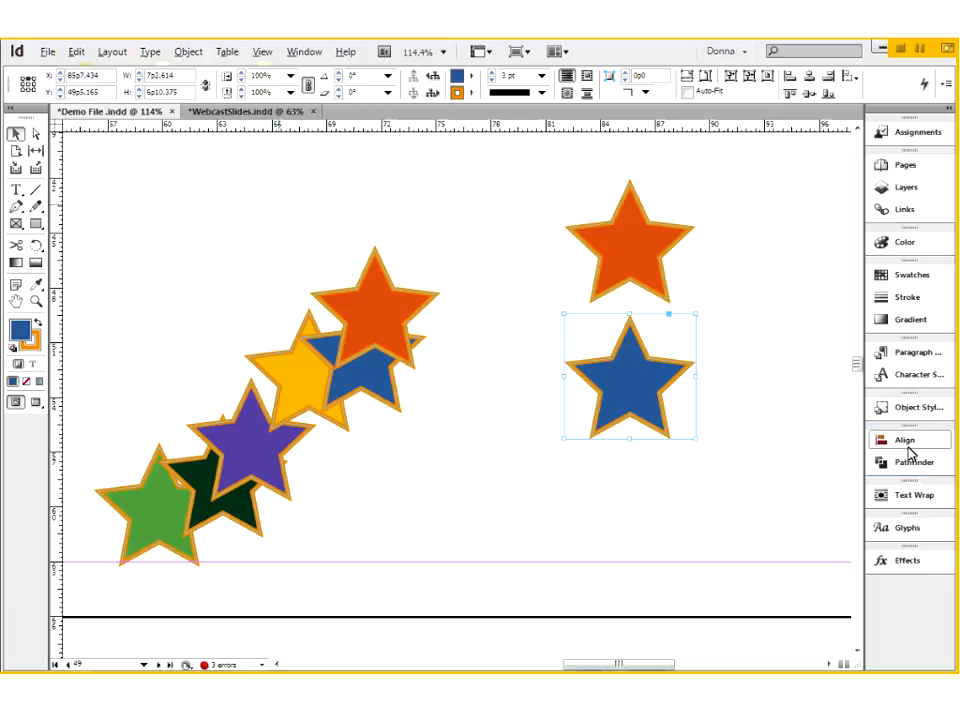